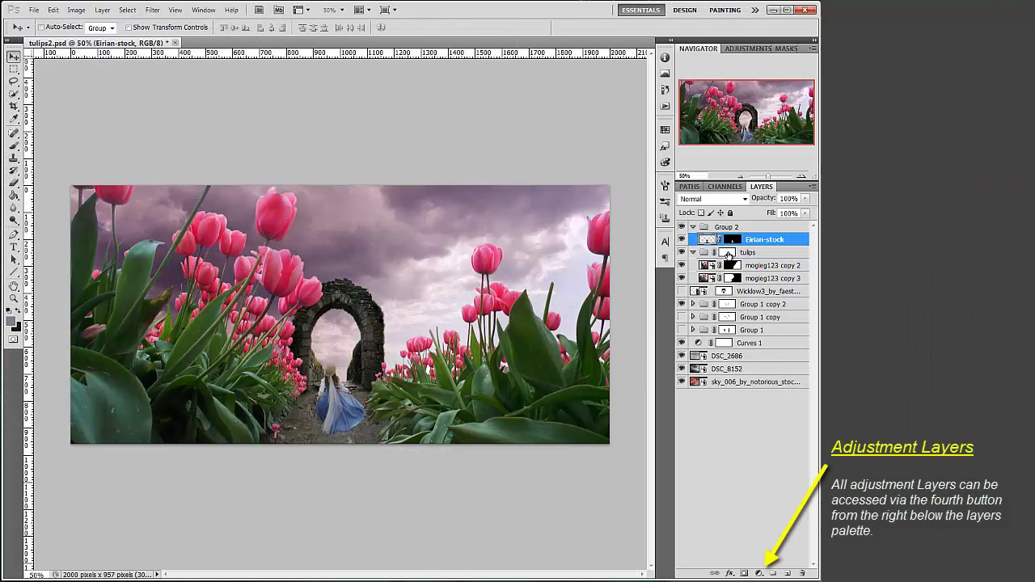
Compare the image with and without the Curves 1 layer, and adjust its RGB curve's shadow point to input 95, output 44.
{"action": "left_click", "coordinate": [681, 343]}
{"action": "left_click", "coordinate": [681, 343]}
{"action": "left_click", "coordinate": [681, 343]}
{"action": "left_click", "coordinate": [681, 343]}
{"action": "left_click", "coordinate": [698, 343]}
{"action": "left_click", "coordinate": [698, 344]}
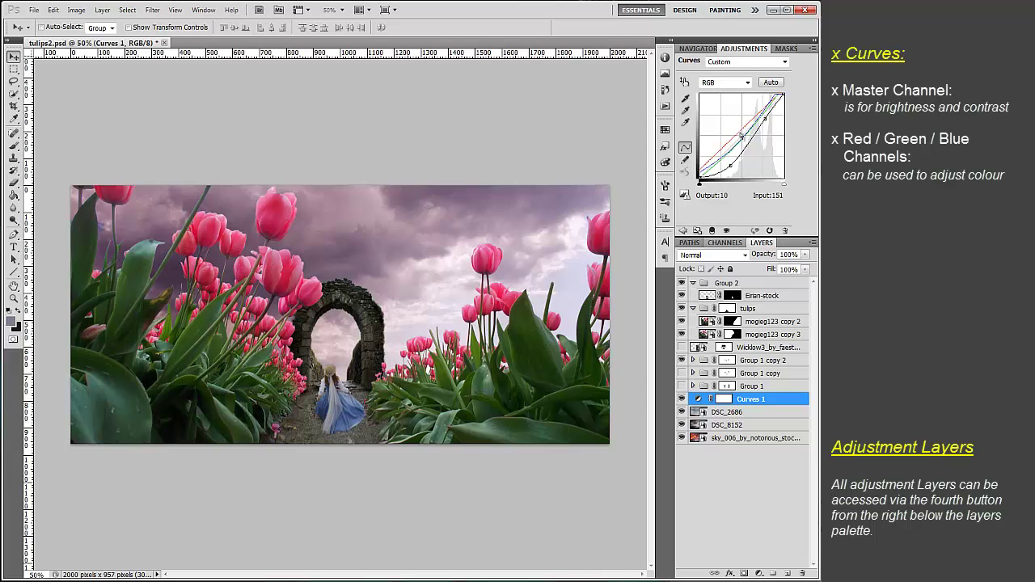
{"action": "left_click_drag", "start_coordinate": [730, 166], "coordinate": [732, 164]}
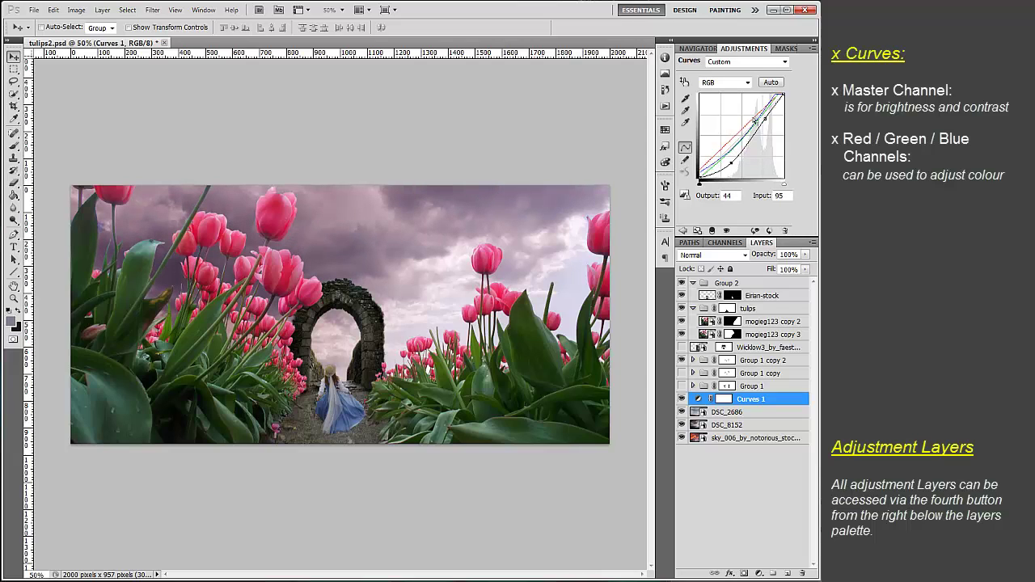
In the Red curve, set the black point to input 0, output 0 and add a midtone point at input 137, output 140.
{"action": "left_click", "coordinate": [744, 82]}
{"action": "left_click", "coordinate": [732, 100]}
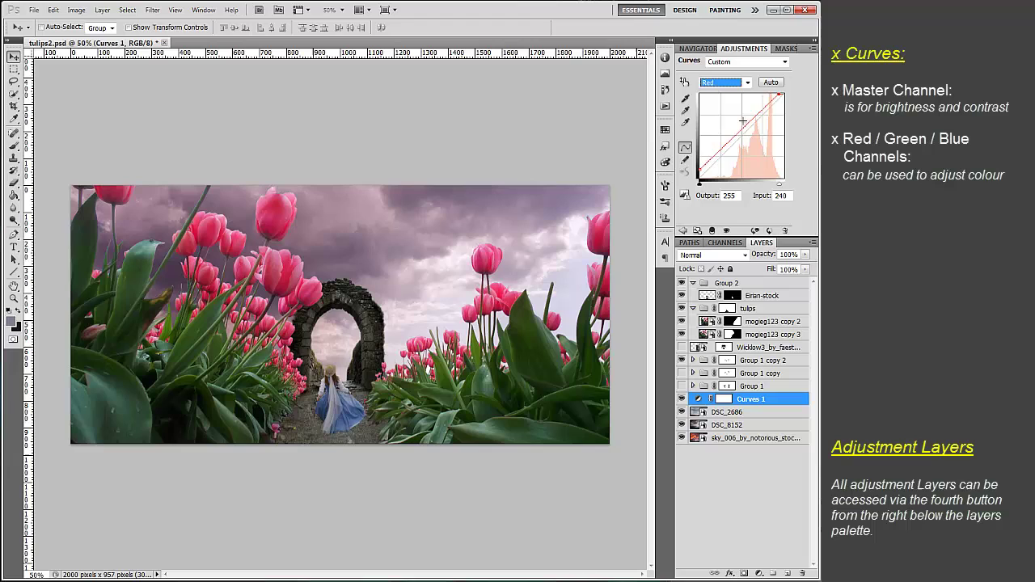
{"action": "left_click", "coordinate": [700, 180]}
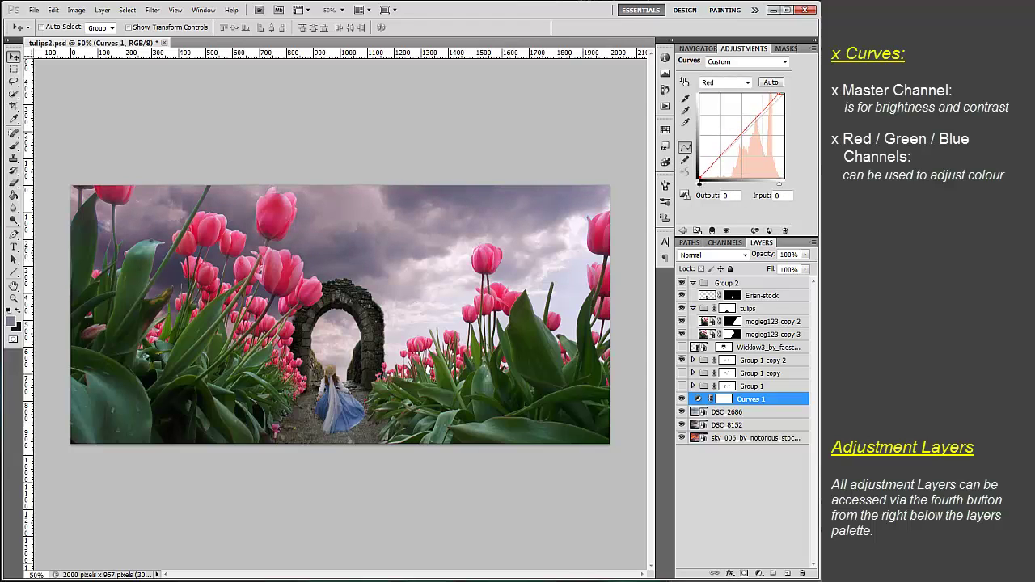
{"action": "left_click", "coordinate": [744, 131]}
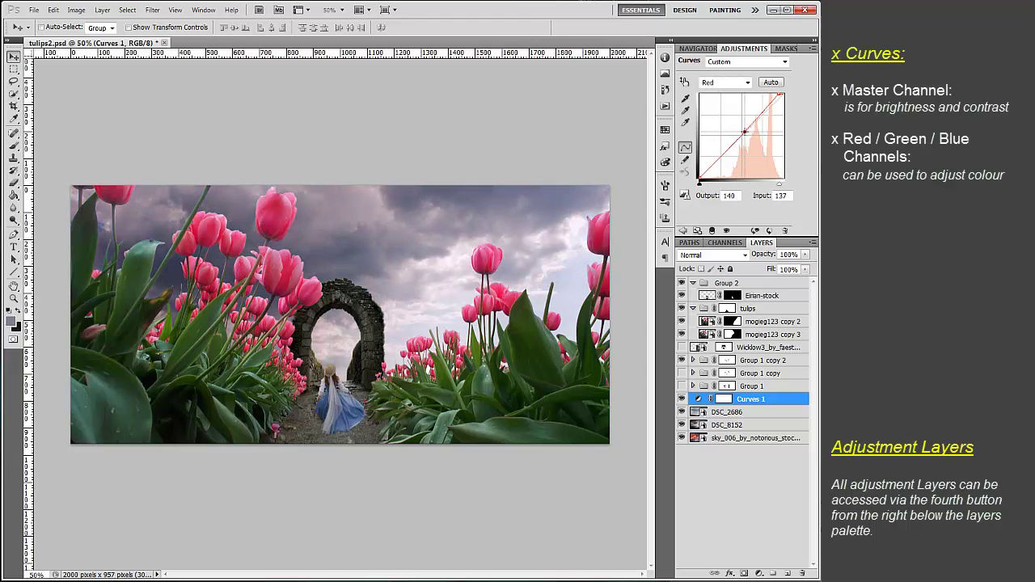
Select the Green curve of Curves 1 and slightly adjust its midtone point.
{"action": "left_click", "coordinate": [745, 82]}
{"action": "left_click", "coordinate": [732, 112]}
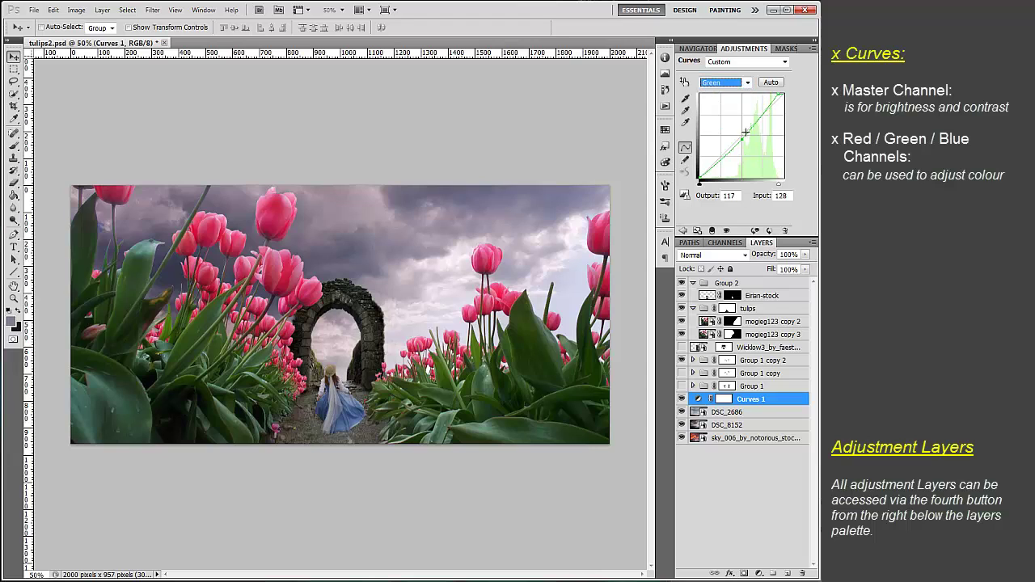
{"action": "left_click", "coordinate": [739, 135]}
{"action": "left_click_drag", "start_coordinate": [739, 136], "coordinate": [742, 138]}
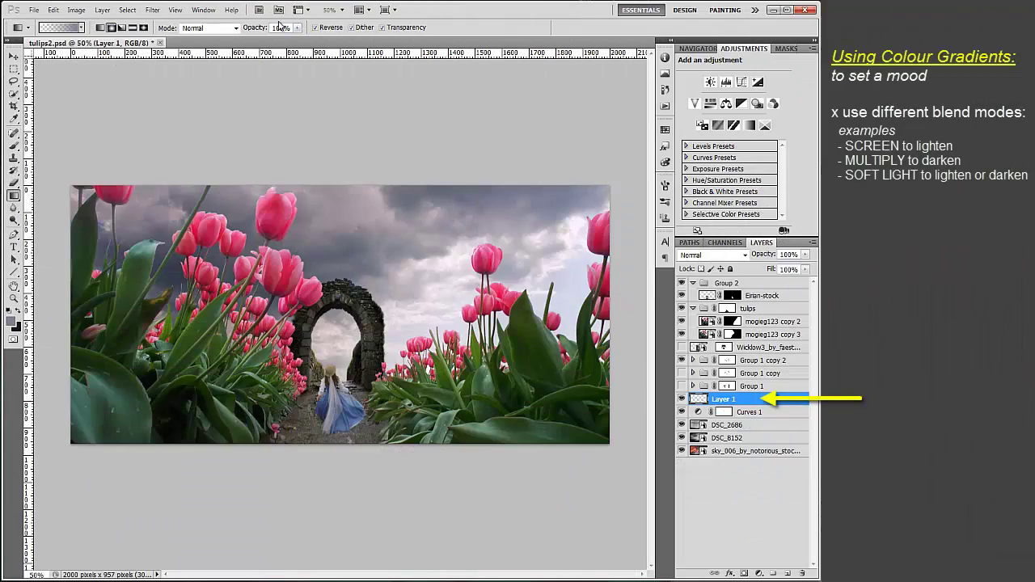
Draw a radial gradient with Reverse off on Layer 1 and set the layer's blend mode to Screen.
{"action": "left_click", "coordinate": [316, 28]}
{"action": "left_click_drag", "start_coordinate": [410, 291], "coordinate": [365, 469]}
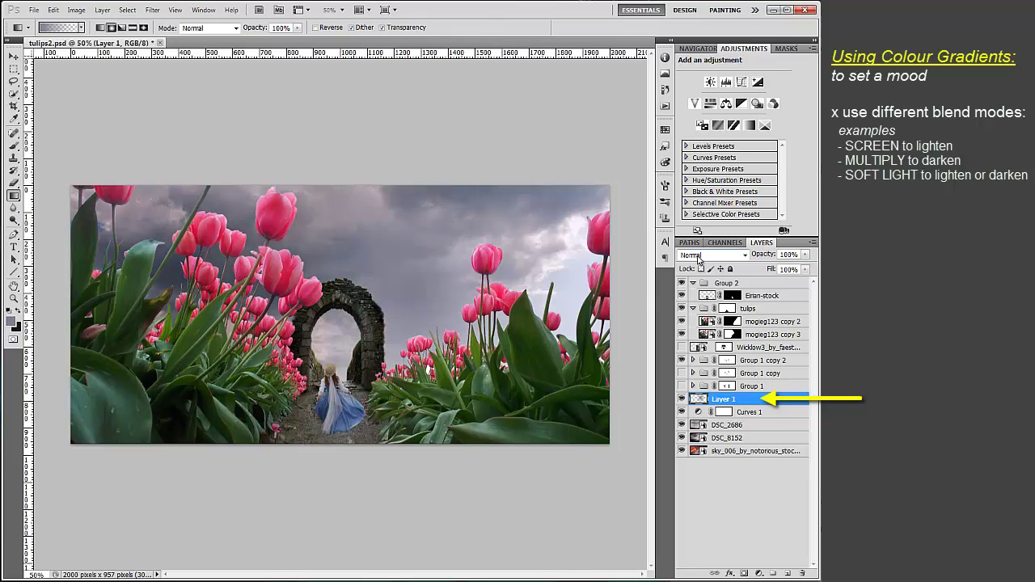
{"action": "left_click", "coordinate": [699, 258]}
{"action": "left_click", "coordinate": [702, 359]}
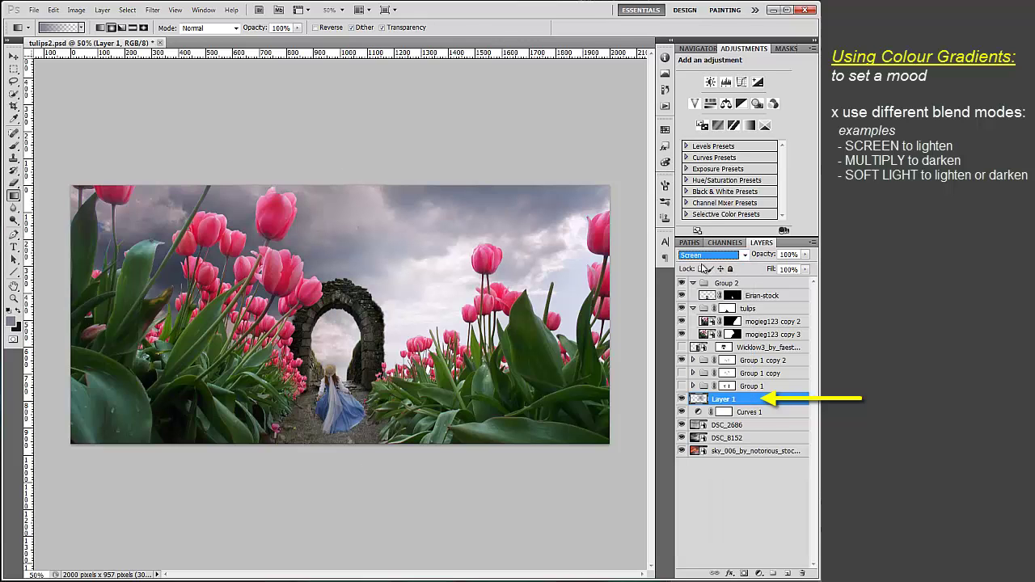
Free-transform the Screen gradient on Layer 1 to place its glow over the bright sky beyond the arch.
{"action": "key", "text": "ctrl+t"}
{"action": "left_click_drag", "start_coordinate": [562, 287], "coordinate": [566, 264]}
{"action": "left_click", "coordinate": [542, 27]}
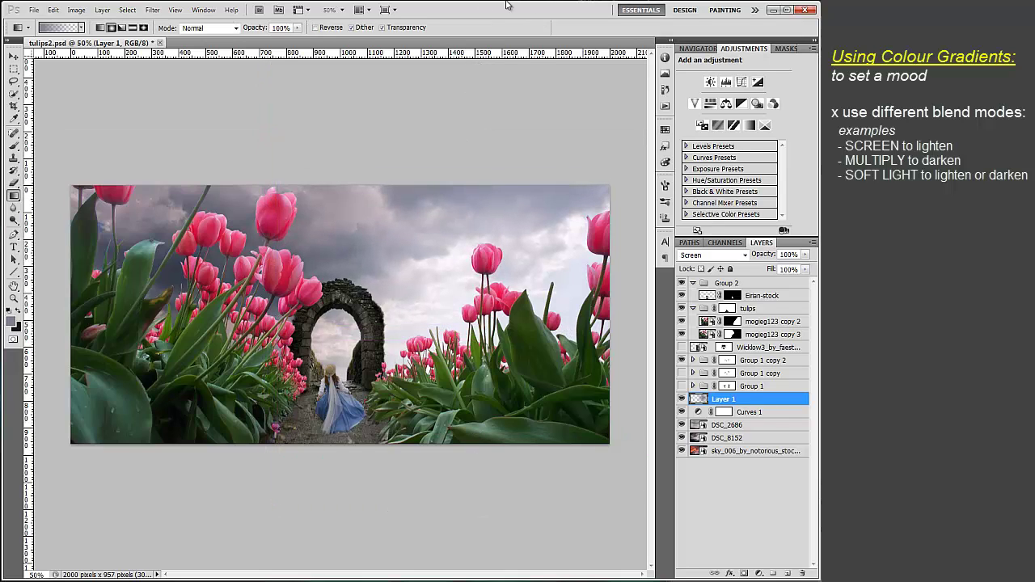
Duplicate Layer 1 and set the copy's blend mode to Multiply.
{"action": "left_click", "coordinate": [13, 56]}
{"action": "key", "text": "ctrl+j"}
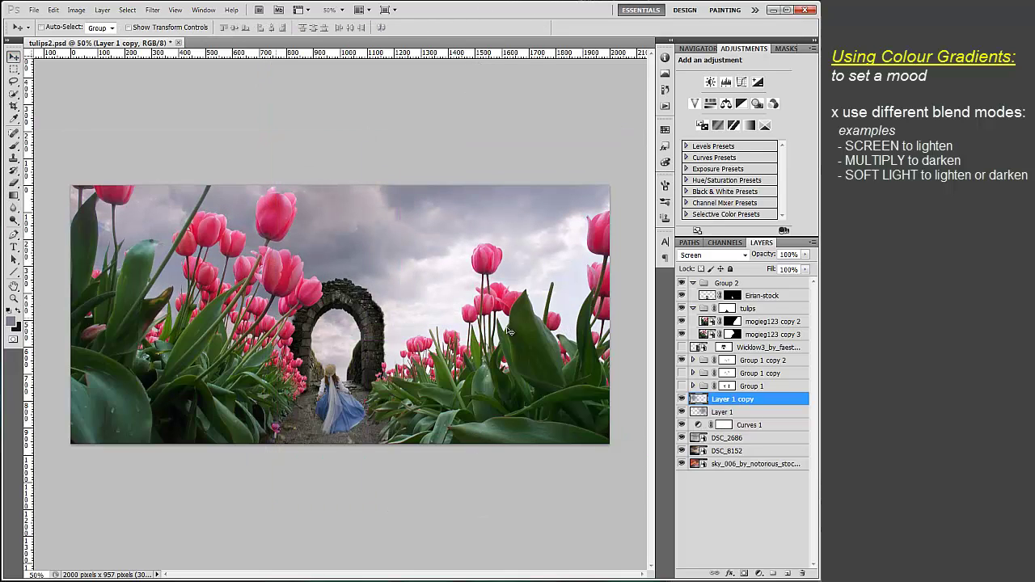
{"action": "left_click", "coordinate": [715, 256]}
{"action": "left_click", "coordinate": [705, 300]}
Scale the Multiply copy to 150% over the darker side of the sky, and delete that copy.
{"action": "left_click_drag", "start_coordinate": [209, 346], "coordinate": [204, 341]}
{"action": "key", "text": "ctrl+t"}
{"action": "scroll", "coordinate": [171, 30], "scroll_direction": "up", "scroll_amount": 10}
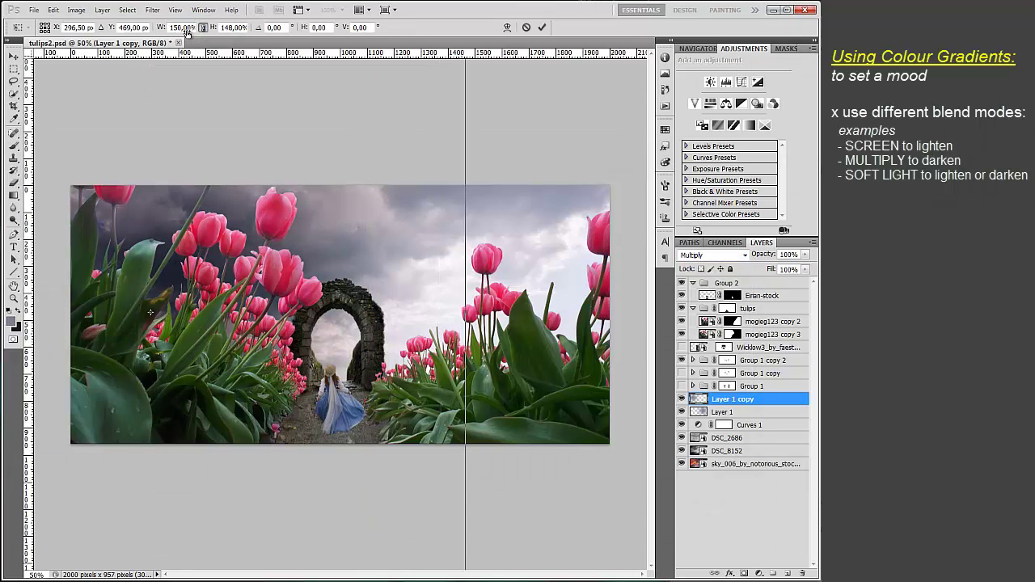
{"action": "left_click_drag", "start_coordinate": [349, 319], "coordinate": [313, 306]}
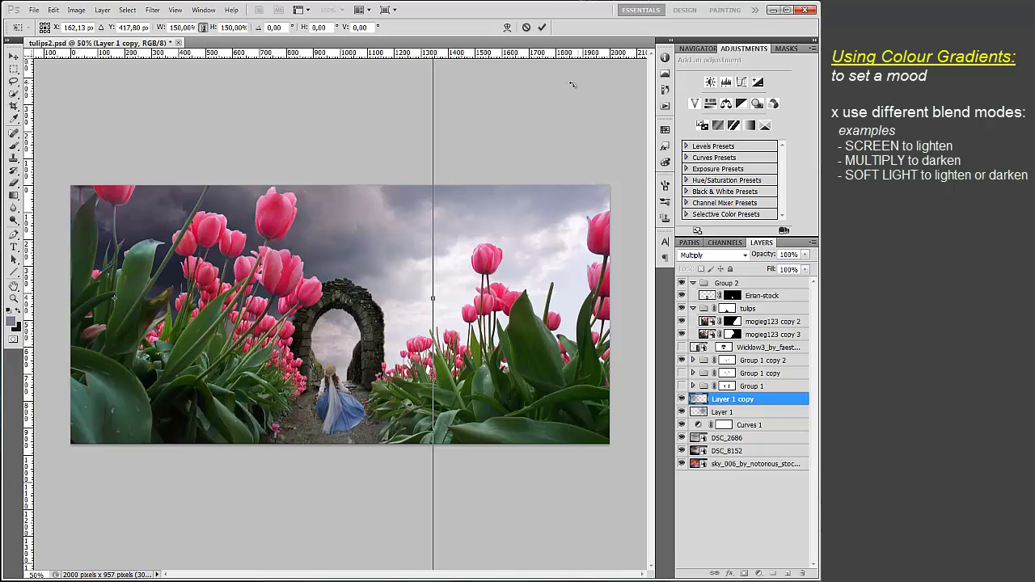
{"action": "left_click", "coordinate": [542, 27]}
{"action": "left_click_drag", "start_coordinate": [701, 398], "coordinate": [801, 573]}
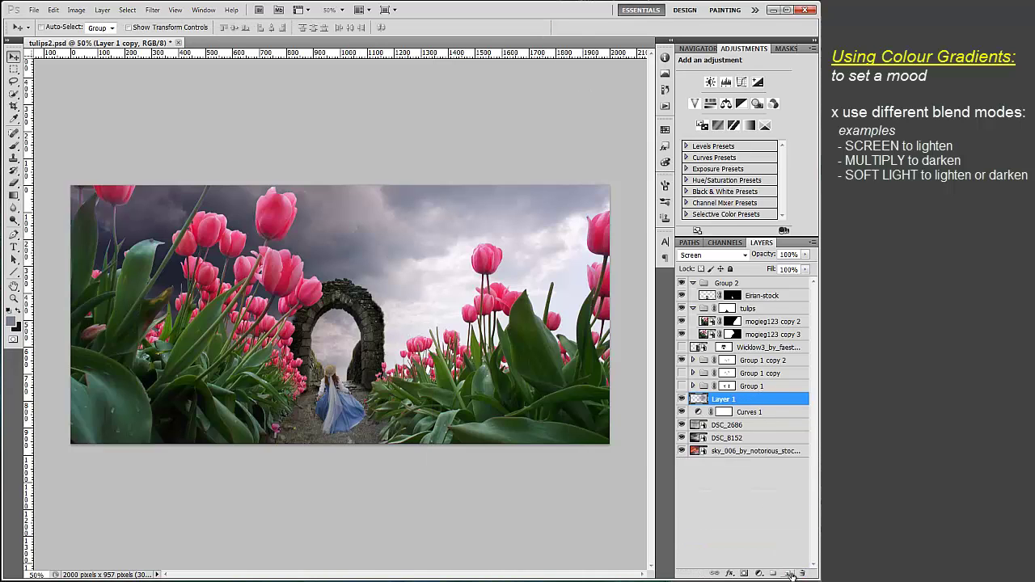
Create a new layer above Layer 1 and enable Reverse for the Gradient tool.
{"action": "left_click", "coordinate": [788, 574]}
{"action": "left_click", "coordinate": [14, 196]}
{"action": "left_click", "coordinate": [316, 28]}
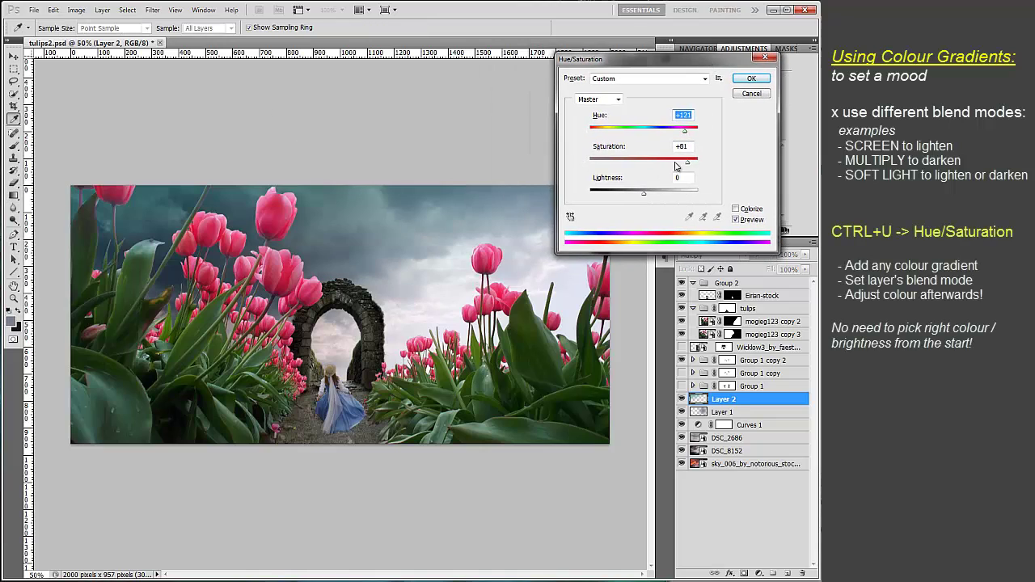
Set Layer 2's saturation to +76 and lightness to +11, and apply the Hue/Saturation adjustment.
{"action": "left_click_drag", "start_coordinate": [678, 165], "coordinate": [692, 165]}
{"action": "left_click", "coordinate": [646, 197]}
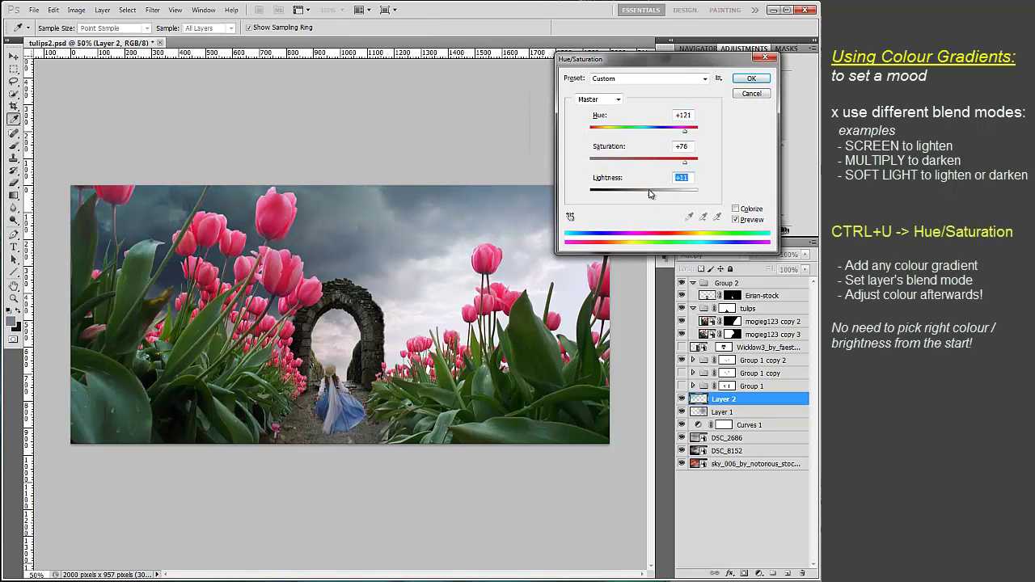
{"action": "left_click", "coordinate": [752, 78]}
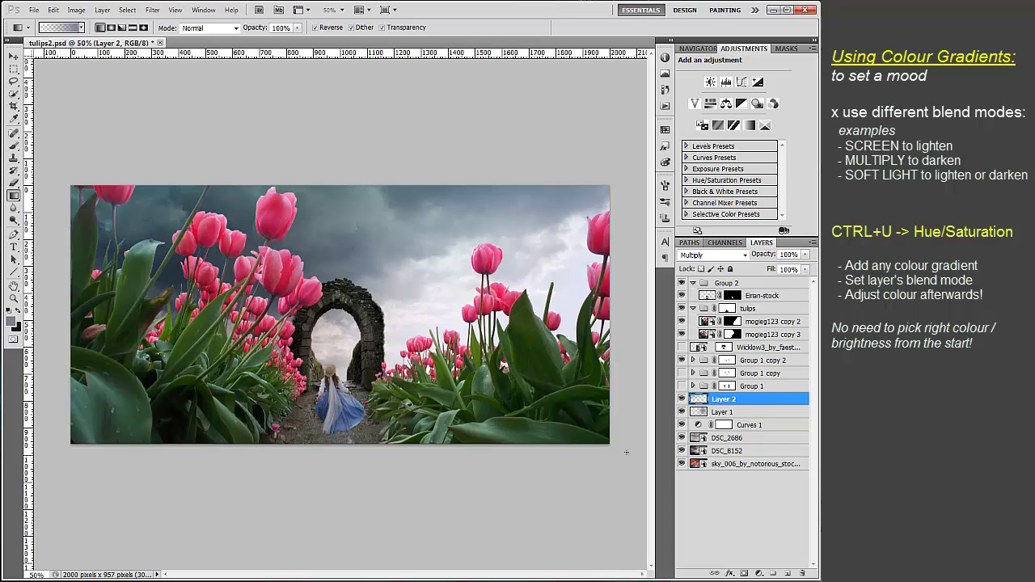
Free-transform the Layer 2 gradient to 117.65% width and 143.28% height, and position it across the whole image.
{"action": "key", "text": "ctrl+t"}
{"action": "left_click_drag", "start_coordinate": [50, 470], "coordinate": [37, 433]}
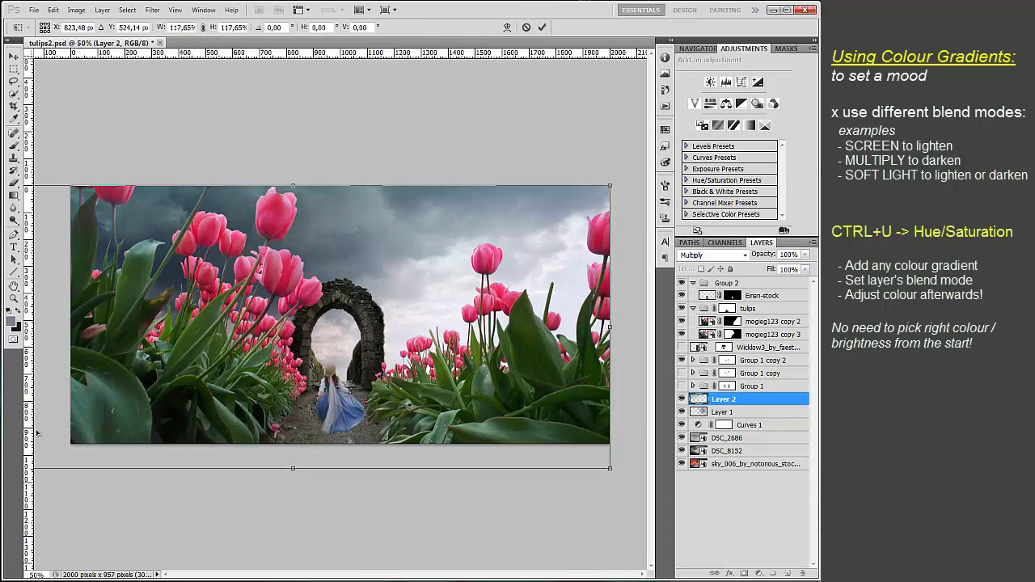
{"action": "left_click_drag", "start_coordinate": [293, 469], "coordinate": [294, 531]}
{"action": "left_click_drag", "start_coordinate": [316, 453], "coordinate": [350, 442]}
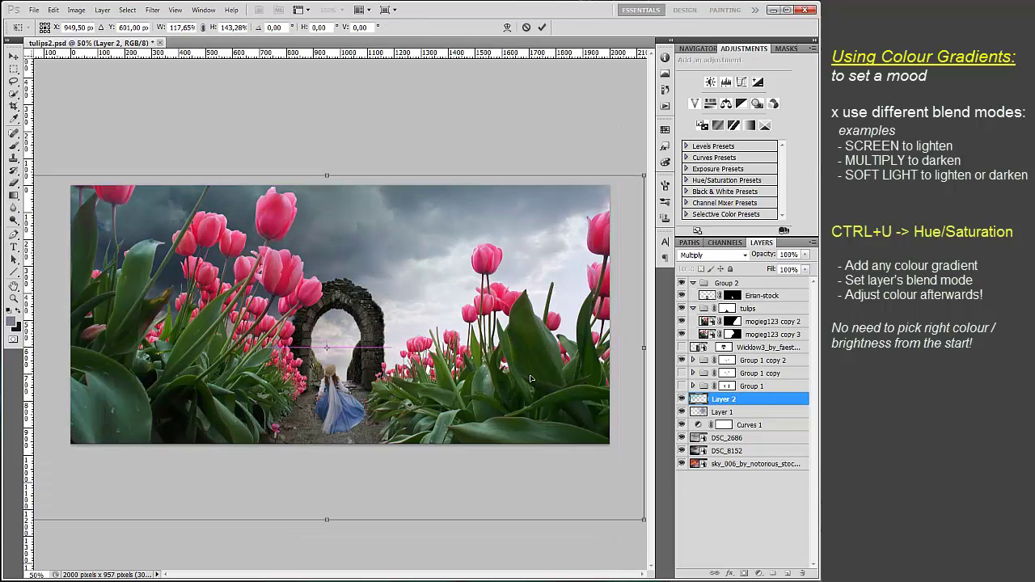
{"action": "left_click", "coordinate": [542, 27]}
Begin a Hue/Saturation adjustment on Layer 1 with hue at about +116 and saturation at +89.
{"action": "left_click", "coordinate": [757, 412]}
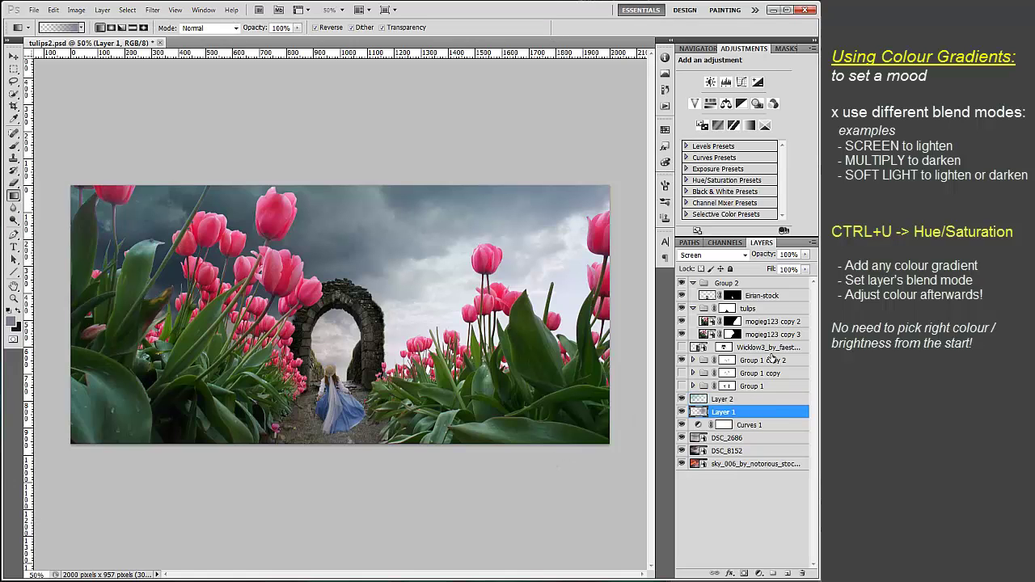
{"action": "key", "text": "ctrl+u"}
{"action": "left_click_drag", "start_coordinate": [714, 55], "coordinate": [229, 334]}
{"action": "left_click_drag", "start_coordinate": [186, 437], "coordinate": [194, 407]}
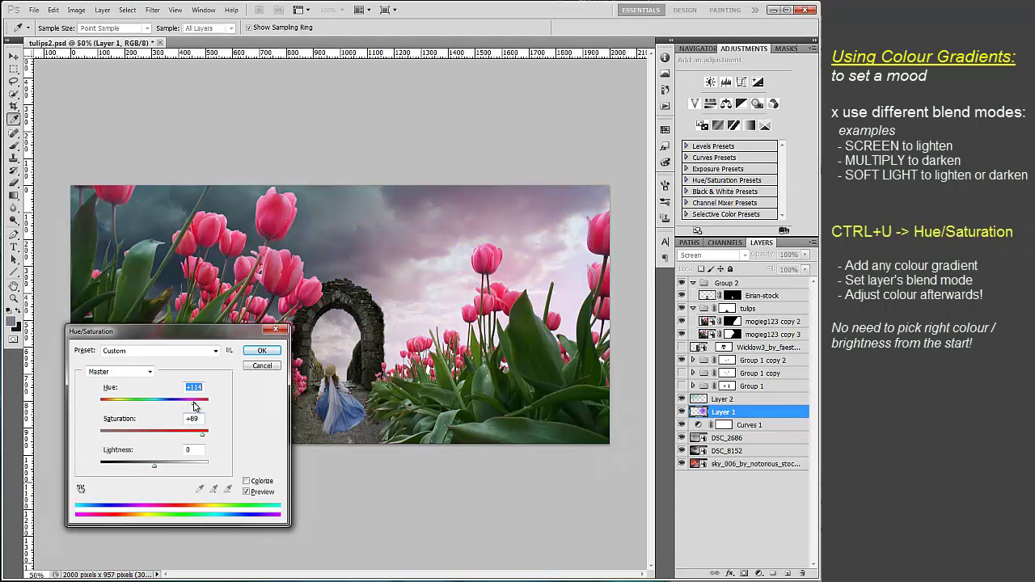
{"action": "left_click_drag", "start_coordinate": [204, 336], "coordinate": [208, 387]}
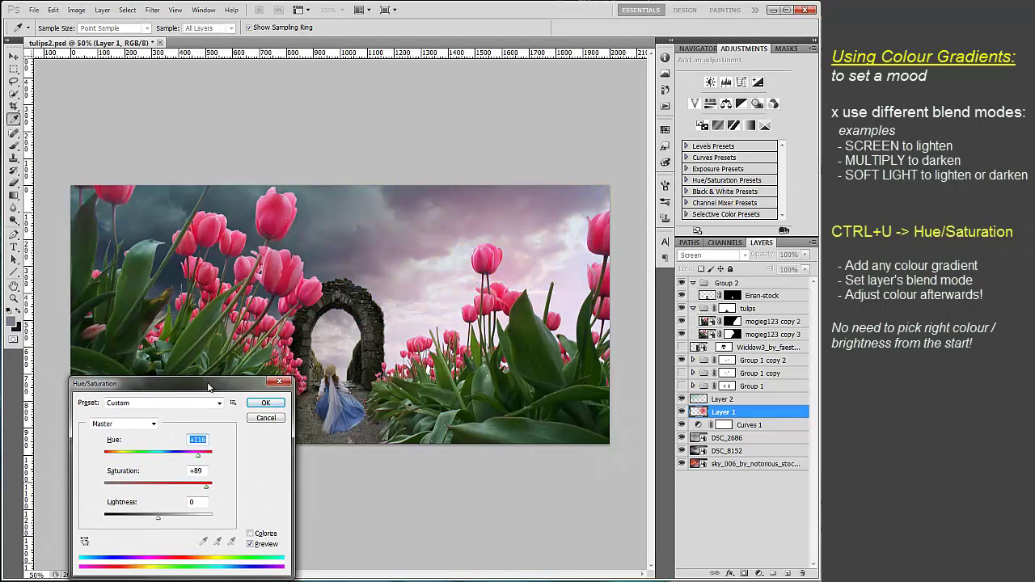
Refine Layer 1 to a hue of about +143, saturation +100 and lightness -25, and apply the adjustment.
{"action": "left_click_drag", "start_coordinate": [197, 454], "coordinate": [199, 459]}
{"action": "left_click_drag", "start_coordinate": [159, 521], "coordinate": [148, 522]}
{"action": "left_click_drag", "start_coordinate": [204, 489], "coordinate": [207, 459]}
{"action": "left_click_drag", "start_coordinate": [146, 519], "coordinate": [135, 522]}
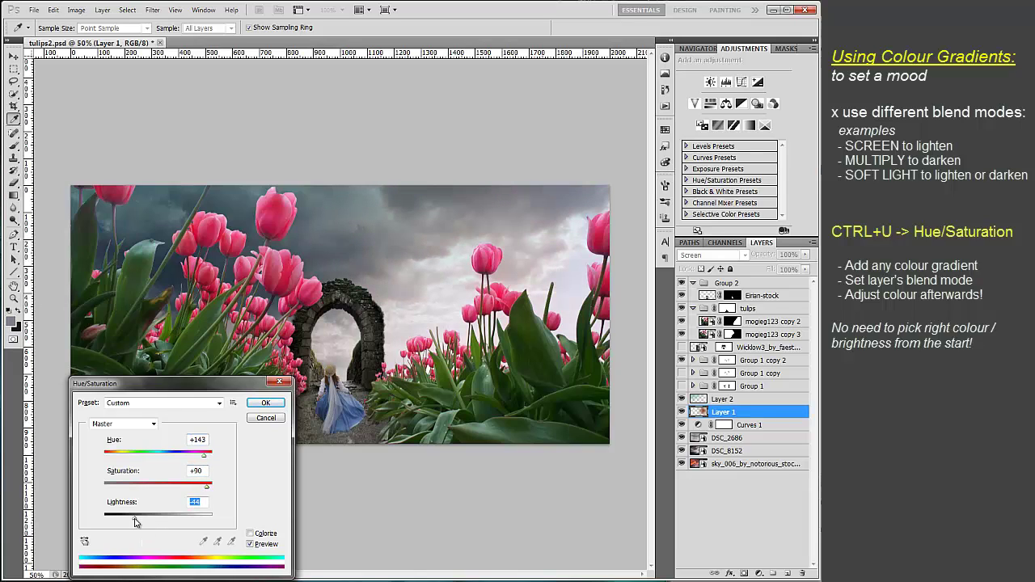
{"action": "left_click_drag", "start_coordinate": [207, 488], "coordinate": [223, 488]}
{"action": "left_click_drag", "start_coordinate": [135, 521], "coordinate": [146, 519]}
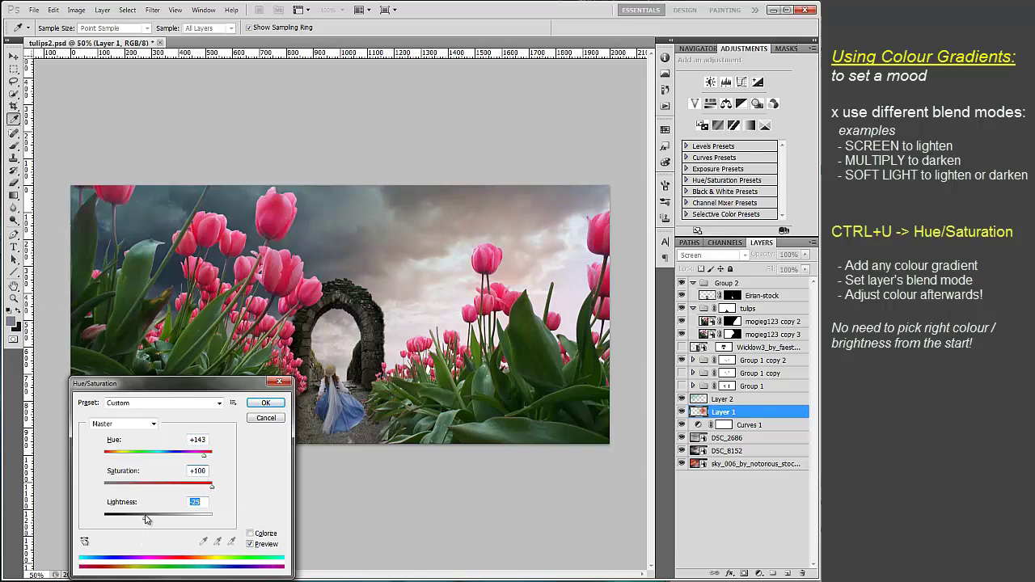
{"action": "left_click_drag", "start_coordinate": [203, 456], "coordinate": [205, 459]}
{"action": "left_click", "coordinate": [265, 403]}
{"action": "key", "text": "ctrl+t"}
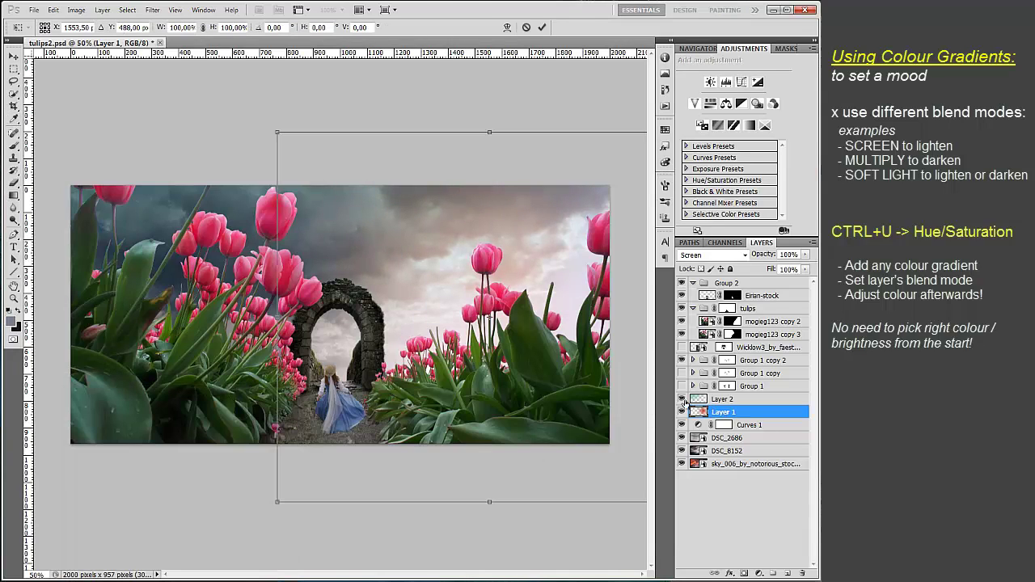
{"action": "left_click_drag", "start_coordinate": [277, 132], "coordinate": [138, 12]}
{"action": "left_click_drag", "start_coordinate": [423, 319], "coordinate": [475, 320]}
{"action": "left_click_drag", "start_coordinate": [472, 257], "coordinate": [544, 411]}
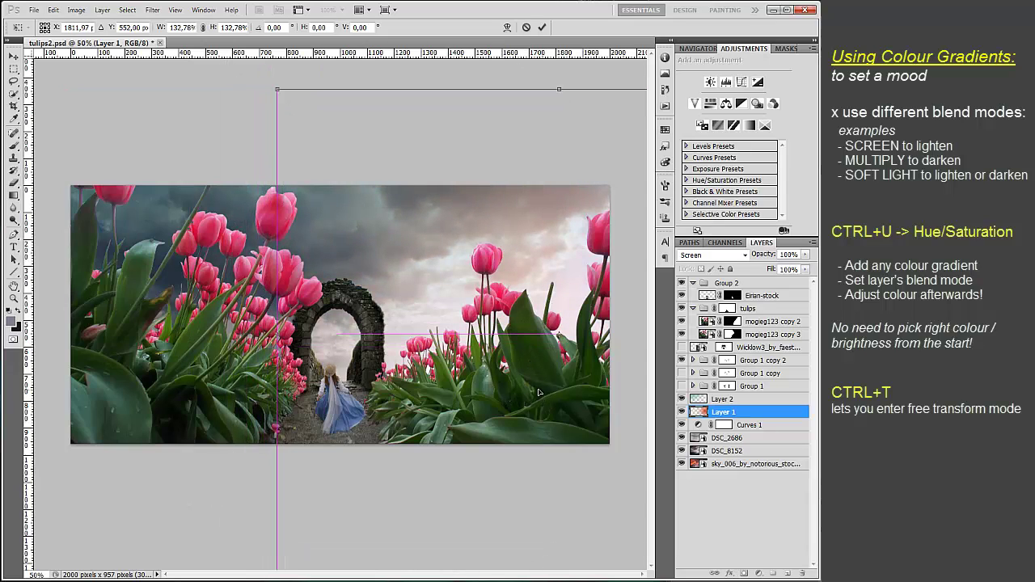
{"action": "key", "text": "Return"}
Free-transform Layer 1's warm gradient to 134.81% width, 116.52% height and -4.38° rotation, shifted toward the image's far right edge.
{"action": "key", "text": "ctrl+t"}
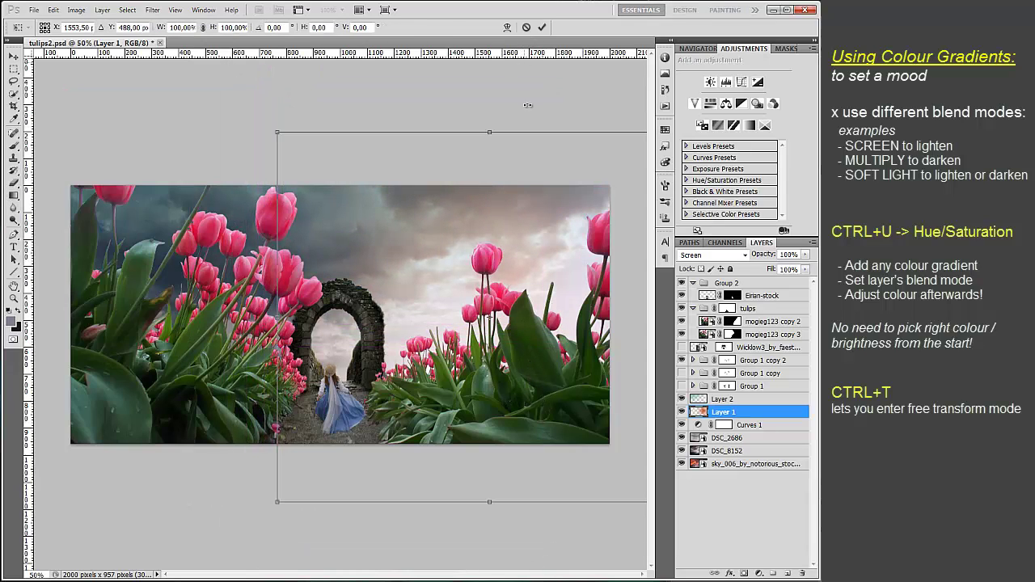
{"action": "left_click_drag", "start_coordinate": [559, 333], "coordinate": [616, 340]}
{"action": "left_click_drag", "start_coordinate": [333, 509], "coordinate": [187, 570]}
{"action": "left_click_drag", "start_coordinate": [394, 402], "coordinate": [524, 391]}
{"action": "left_click_drag", "start_coordinate": [284, 214], "coordinate": [280, 239]}
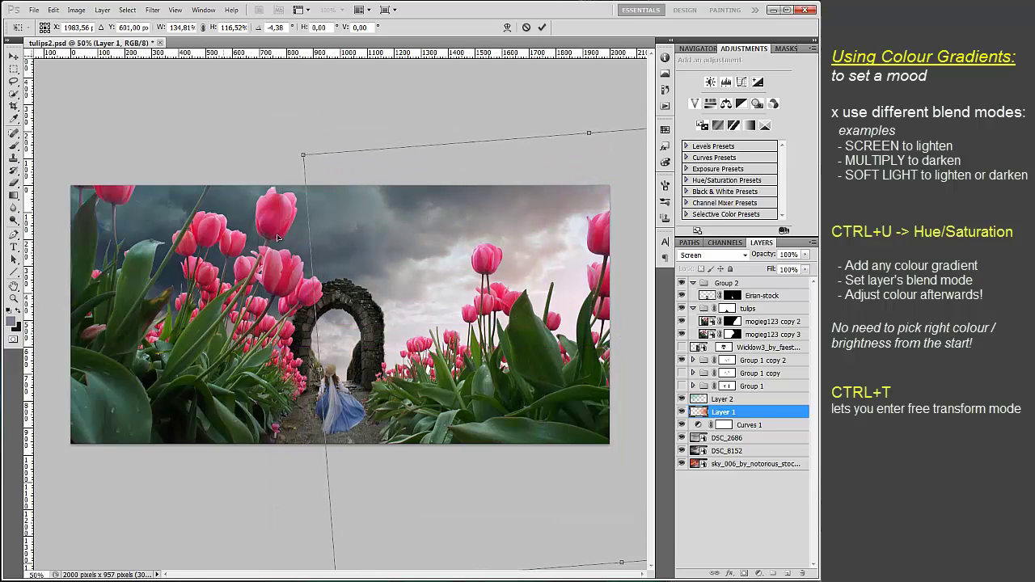
{"action": "left_click_drag", "start_coordinate": [547, 418], "coordinate": [547, 413]}
{"action": "key", "text": "Return"}
{"action": "key", "text": "g"}
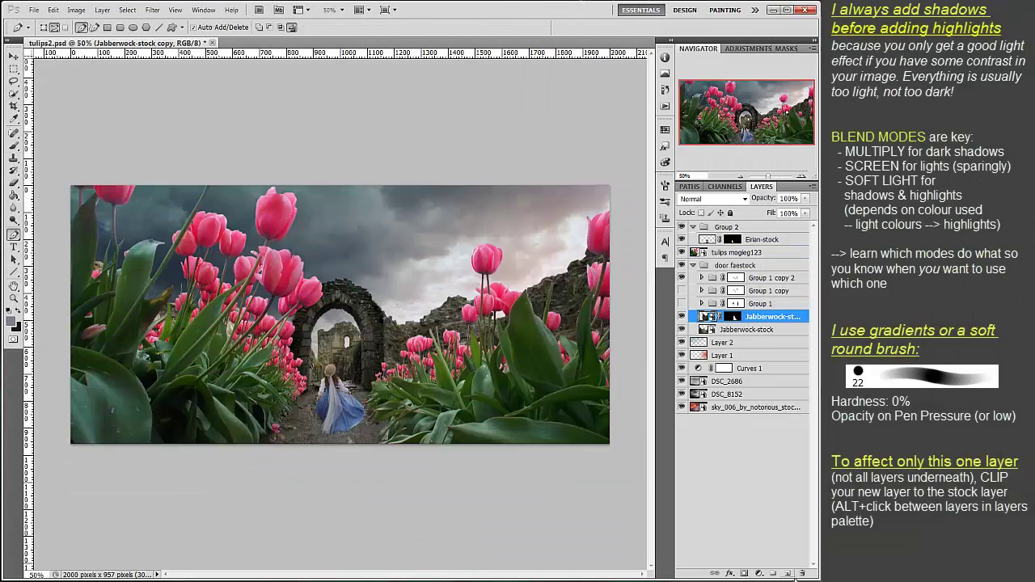
Add a Soft Light layer clipped to the masked Jabberwock-stock copy, and choose the Brush tool with black as foreground.
{"action": "left_click", "coordinate": [788, 573]}
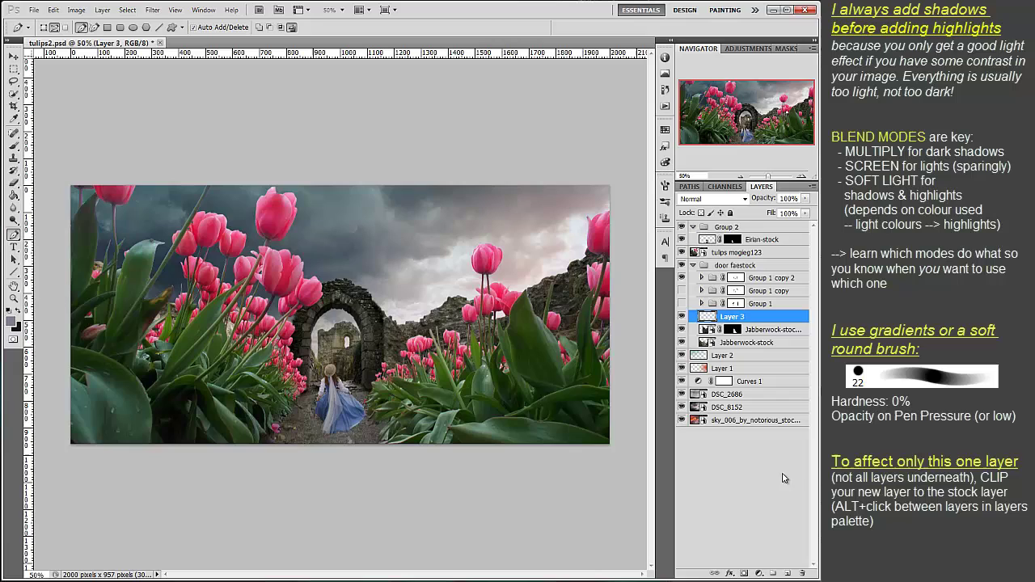
{"action": "left_click", "coordinate": [715, 322], "text": "alt"}
{"action": "left_click", "coordinate": [13, 145]}
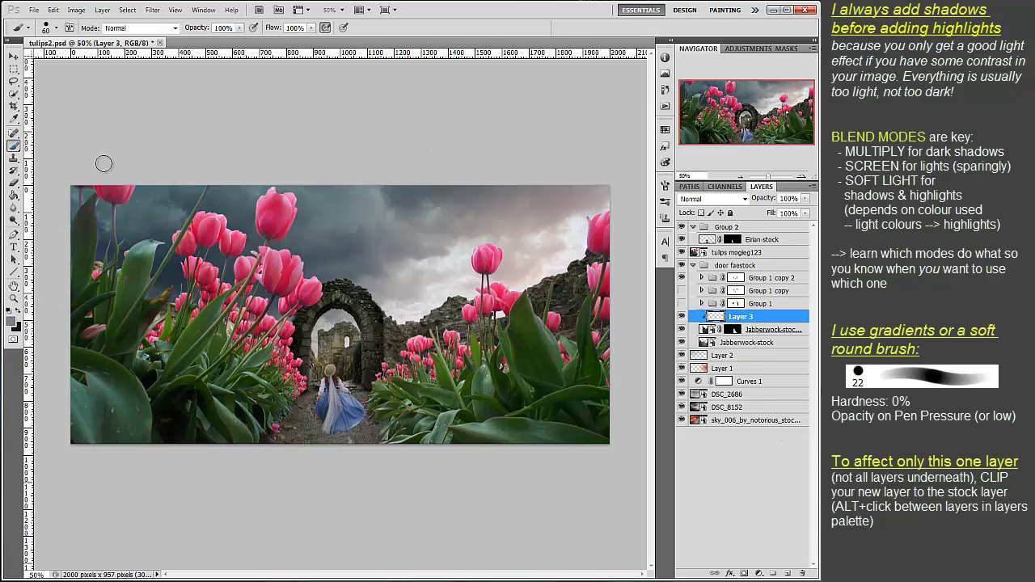
{"action": "key", "text": "d"}
{"action": "left_click", "coordinate": [715, 199]}
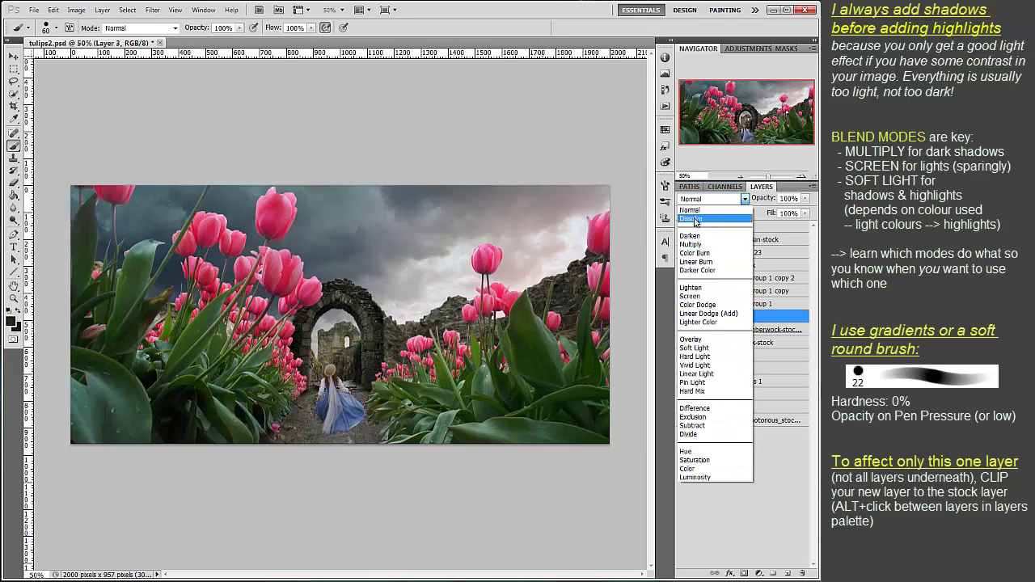
{"action": "left_click", "coordinate": [684, 347]}
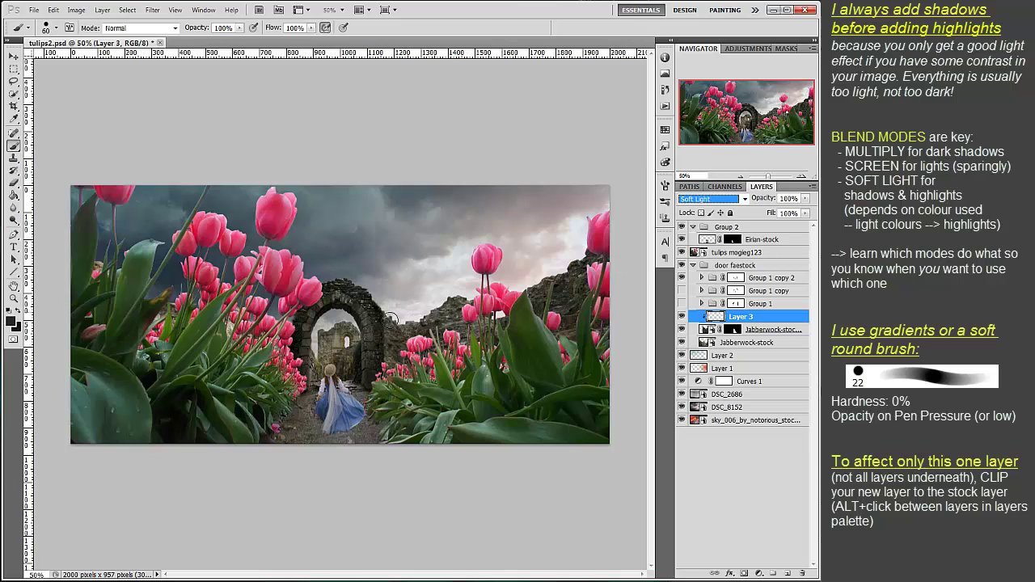
Soften the brush to about 16% hardness and paint black shadows along the stone archway's right side.
{"action": "left_click_drag", "start_coordinate": [387, 323], "coordinate": [385, 369]}
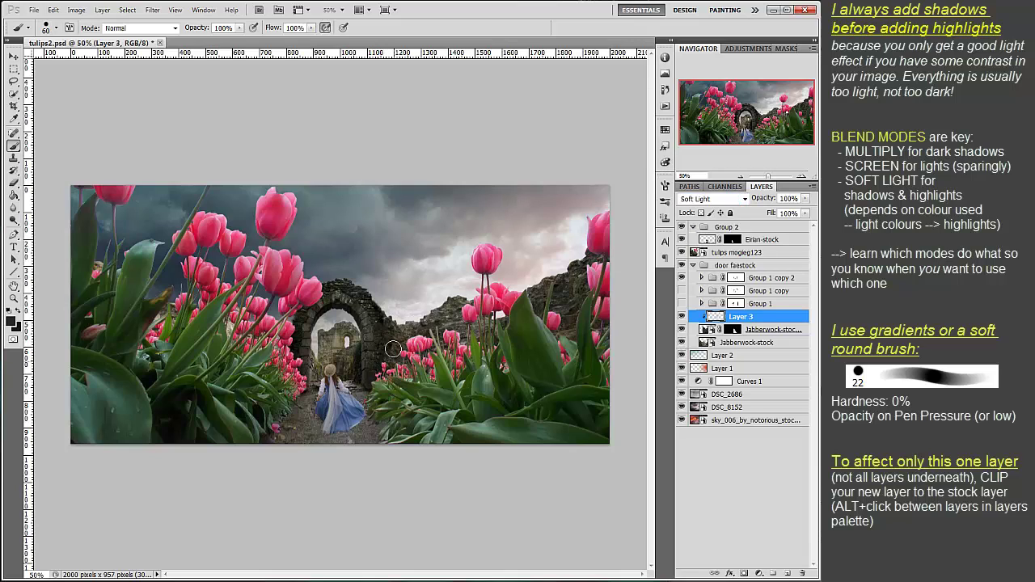
{"action": "right_click", "coordinate": [445, 360]}
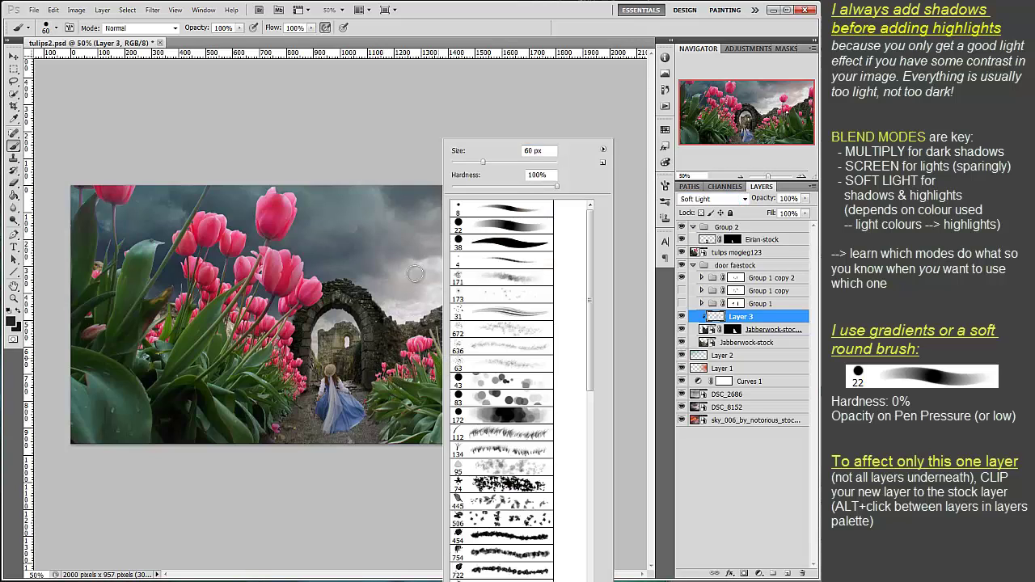
{"action": "left_click", "coordinate": [470, 187]}
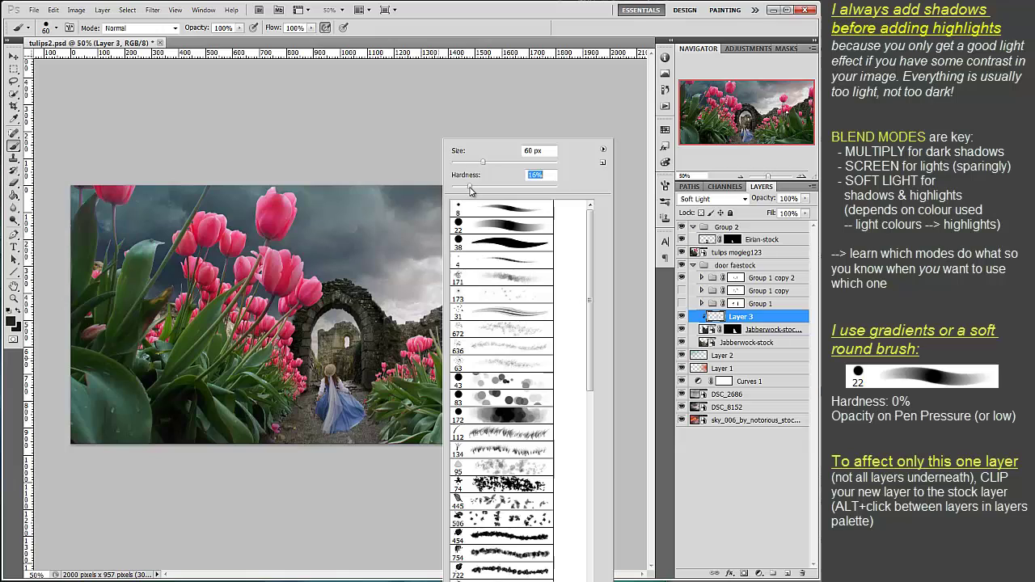
{"action": "left_click", "coordinate": [388, 326]}
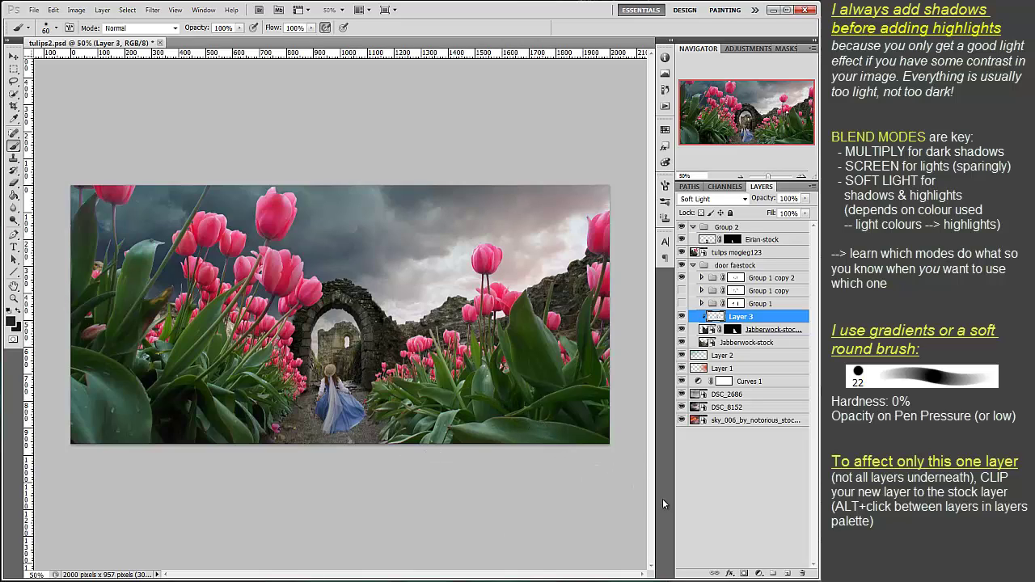
Group Layer 3 with both Jabberwock-stock layers and combine them into a single layer named Jabberwock-stock.
{"action": "left_click", "coordinate": [776, 342]}
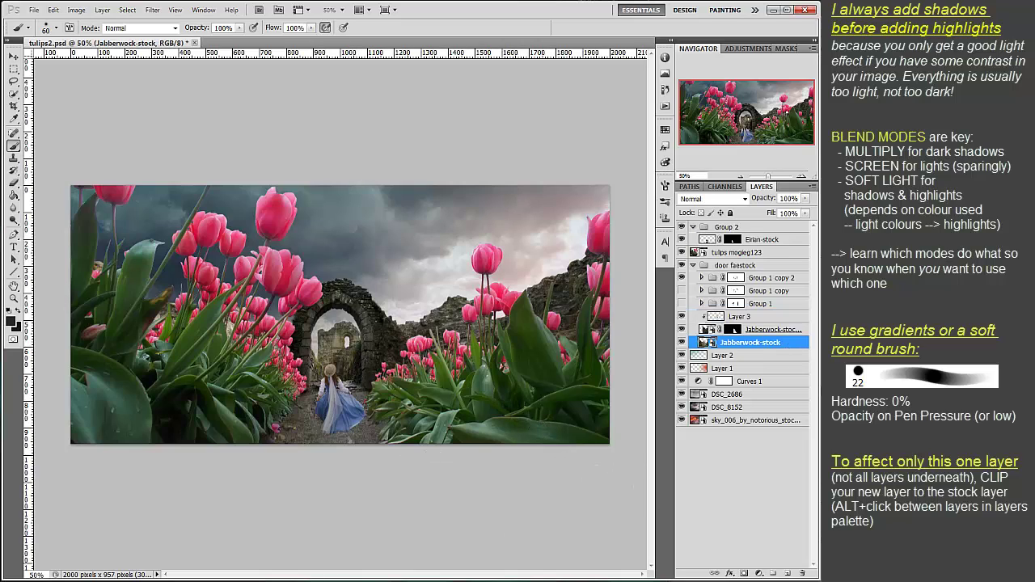
{"action": "left_click", "coordinate": [789, 574]}
{"action": "left_click_drag", "start_coordinate": [798, 351], "coordinate": [802, 574]}
{"action": "left_click", "coordinate": [790, 317], "text": "shift"}
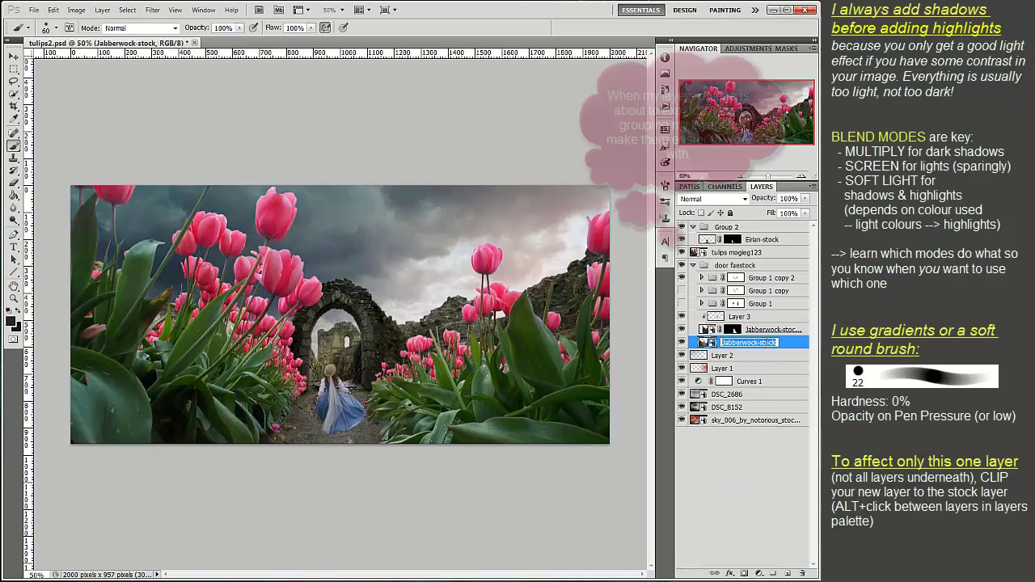
{"action": "key", "text": "ctrl+g"}
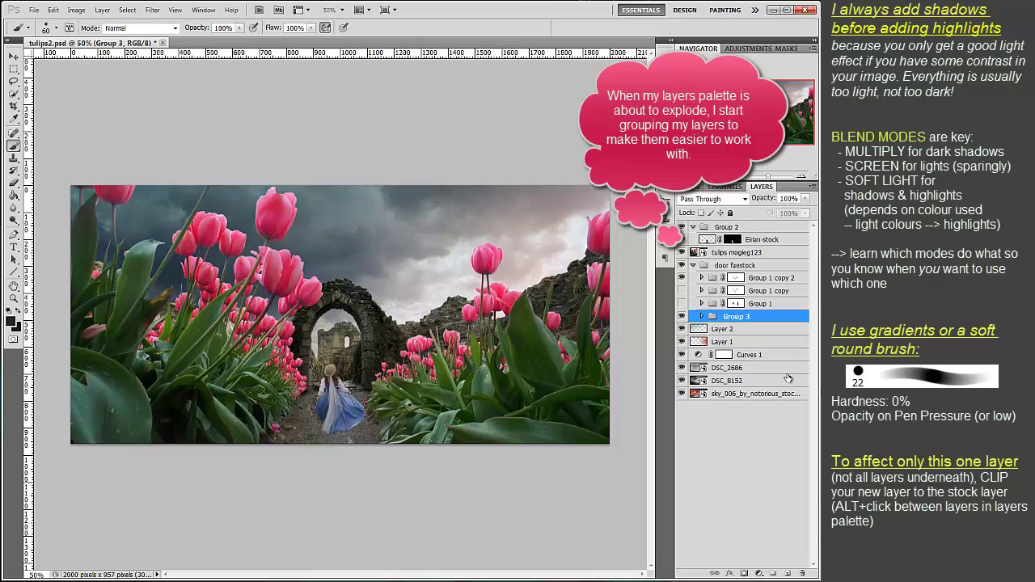
{"action": "key", "text": "ctrl+z"}
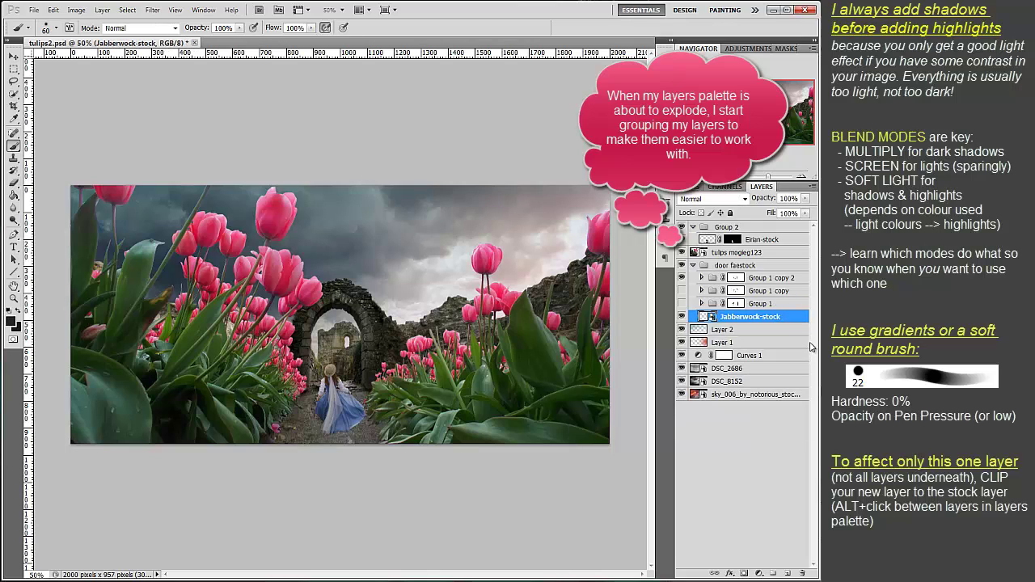
Delete the hidden groups Group 1 copy and Group 1.
{"action": "left_click", "coordinate": [780, 291]}
{"action": "left_click", "coordinate": [795, 305], "text": "shift"}
{"action": "left_click_drag", "start_coordinate": [795, 306], "coordinate": [802, 574]}
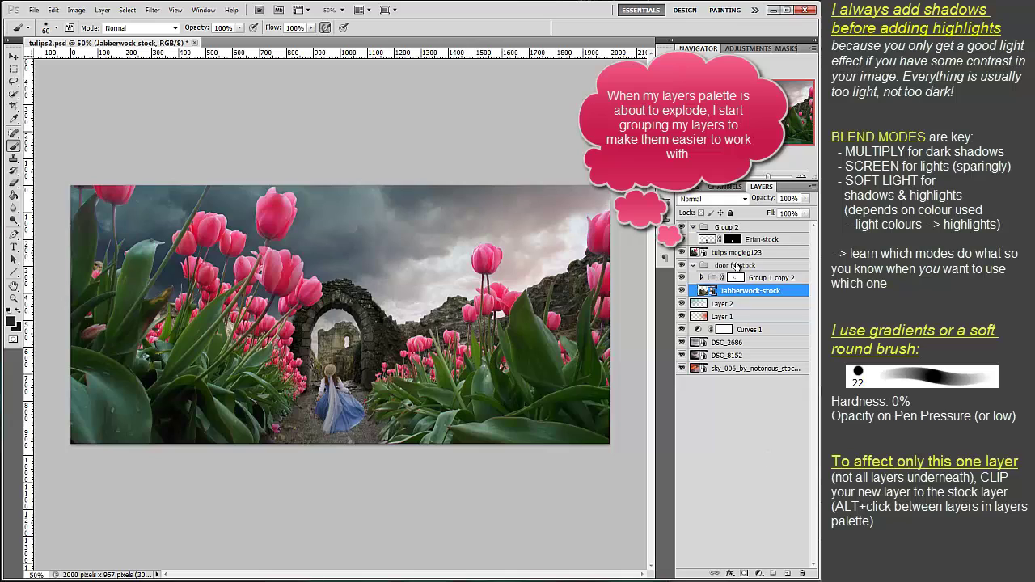
Rename the door faestock group as door and the nested Group 1 copy 2 as faestock.
{"action": "double_click", "coordinate": [736, 266]}
{"action": "left_click_drag", "start_coordinate": [732, 266], "coordinate": [771, 273]}
{"action": "key", "text": "ctrl+x"}
{"action": "double_click", "coordinate": [764, 278]}
{"action": "key", "text": "ctrl+v"}
{"action": "key", "text": "Return"}
{"action": "left_click", "coordinate": [764, 293]}
{"action": "left_click", "coordinate": [728, 266]}
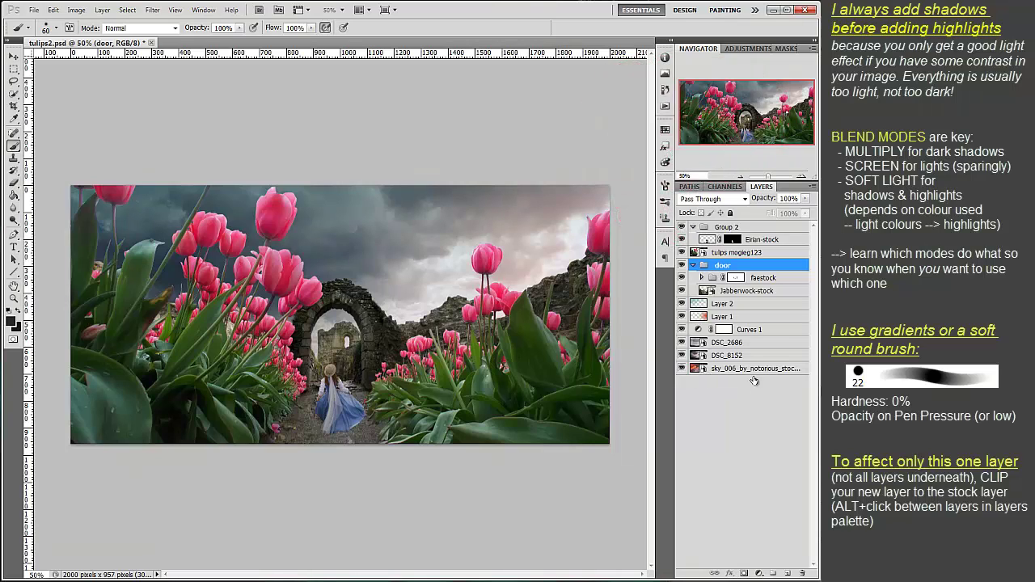
Add a layer beneath Eirian-stock and paint a soft black shadow on the path around the girl's dress.
{"action": "left_click", "coordinate": [752, 241]}
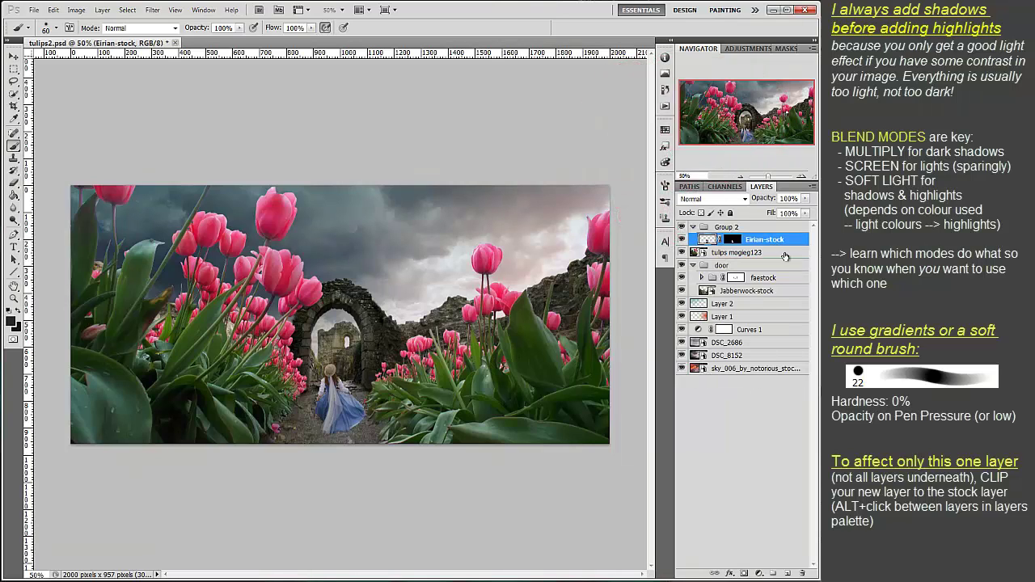
{"action": "left_click", "coordinate": [789, 574], "text": "ctrl"}
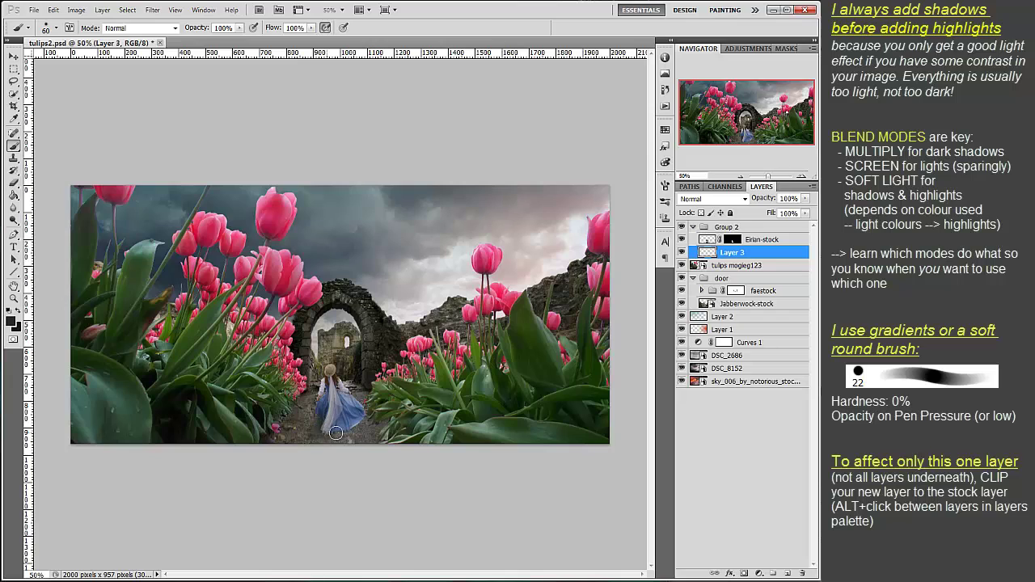
{"action": "mouse_move", "coordinate": [354, 422]}
{"action": "left_mouse_down"}
{"action": "mouse_move", "coordinate": [306, 432]}
{"action": "mouse_move", "coordinate": [315, 448]}
{"action": "mouse_move", "coordinate": [358, 426]}
{"action": "left_mouse_up"}
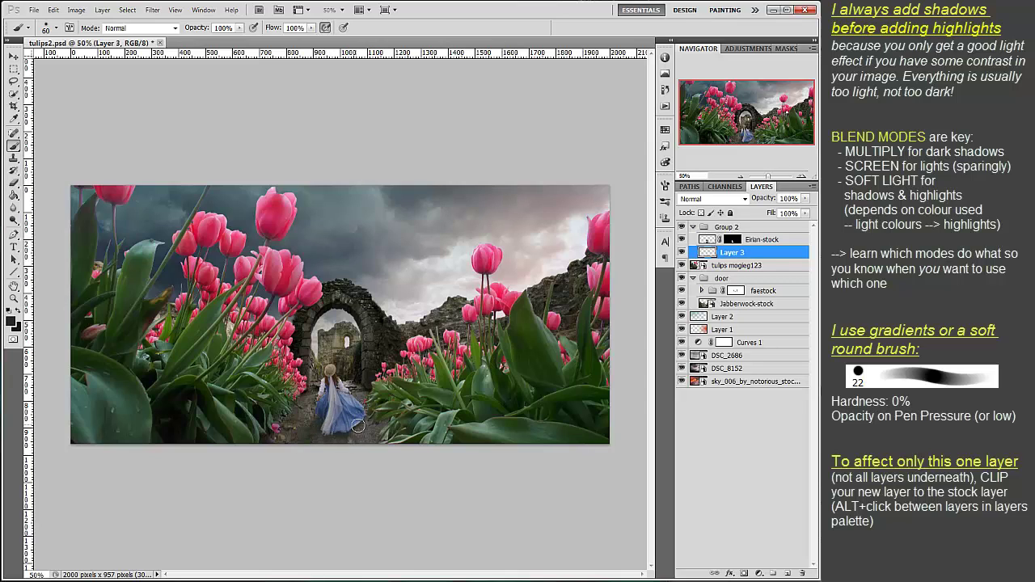
Try Soft Light on the girl's shadow layer, and set its blend mode to Multiply.
{"action": "left_click", "coordinate": [728, 199]}
{"action": "left_click", "coordinate": [711, 348]}
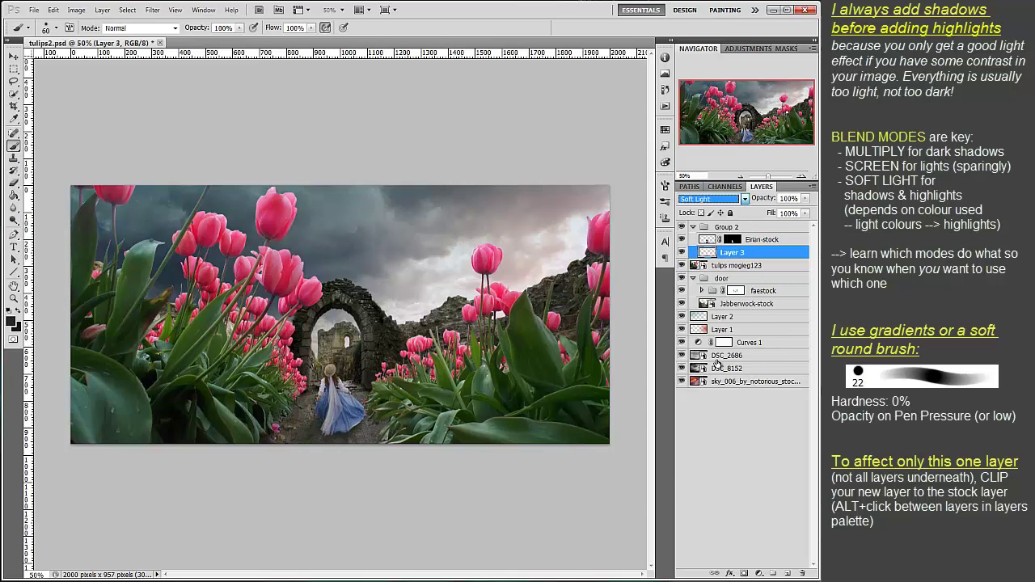
{"action": "left_click", "coordinate": [717, 199]}
{"action": "left_click", "coordinate": [698, 209]}
{"action": "key", "text": "ctrl+u"}
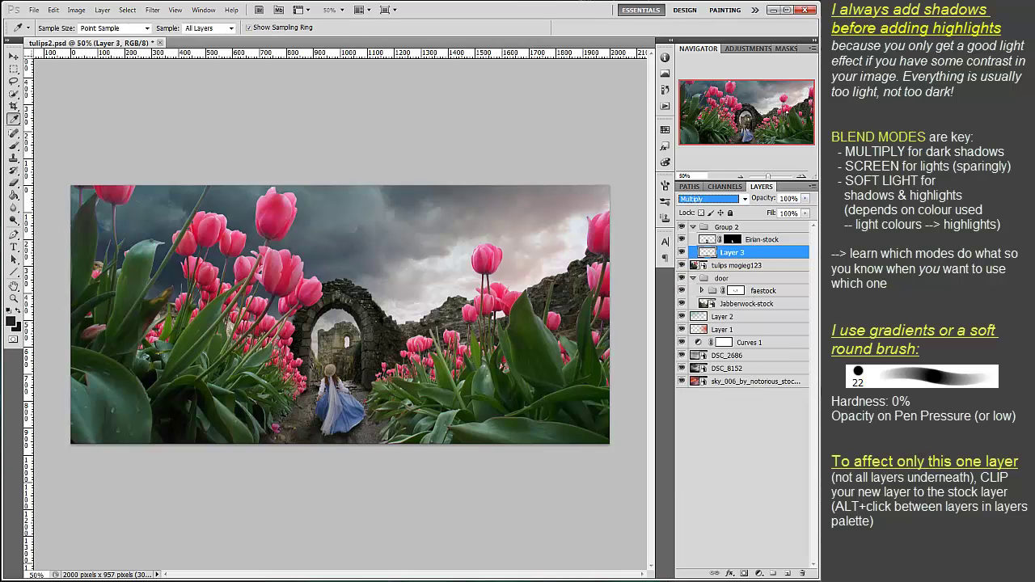
{"action": "left_click_drag", "start_coordinate": [200, 384], "coordinate": [572, 119]}
{"action": "left_click", "coordinate": [551, 223]}
{"action": "left_click_drag", "start_coordinate": [560, 190], "coordinate": [543, 191]}
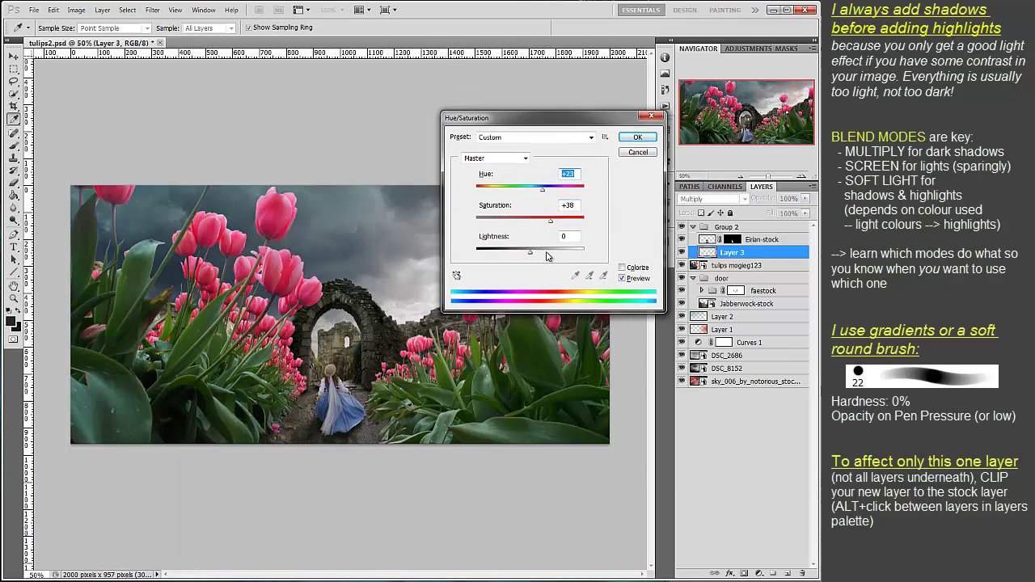
{"action": "left_click_drag", "start_coordinate": [547, 254], "coordinate": [558, 223]}
{"action": "left_click_drag", "start_coordinate": [545, 191], "coordinate": [555, 191]}
{"action": "key", "text": "Escape"}
Add a layer mask to the girl's shadow layer and refine the shadow with the brush, alternating black and white.
{"action": "key", "text": "b"}
{"action": "left_click", "coordinate": [743, 572]}
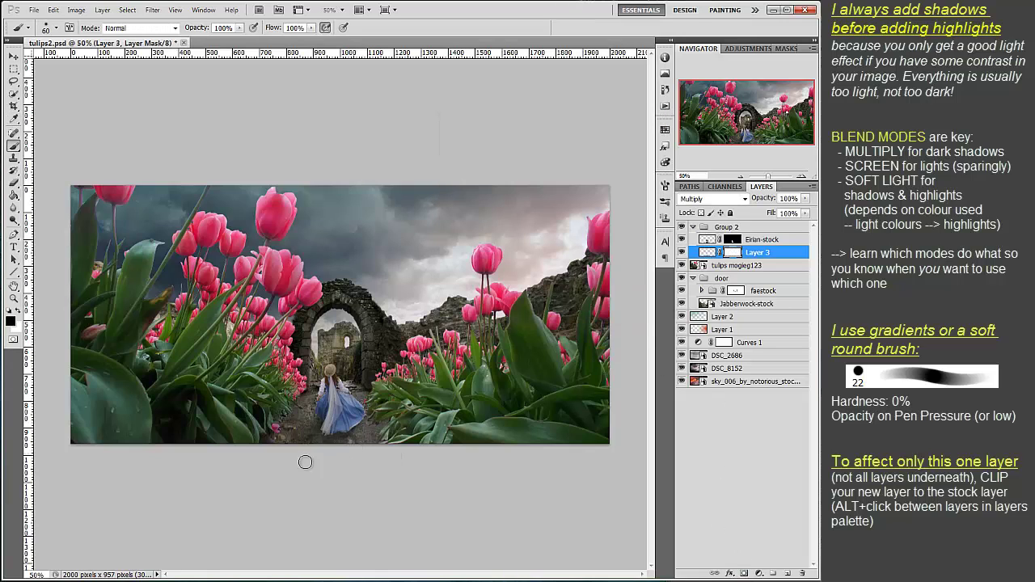
{"action": "key", "text": "x"}
{"action": "key", "text": "x"}
{"action": "key", "text": "x"}
{"action": "key", "text": "x"}
{"action": "key", "text": "x"}
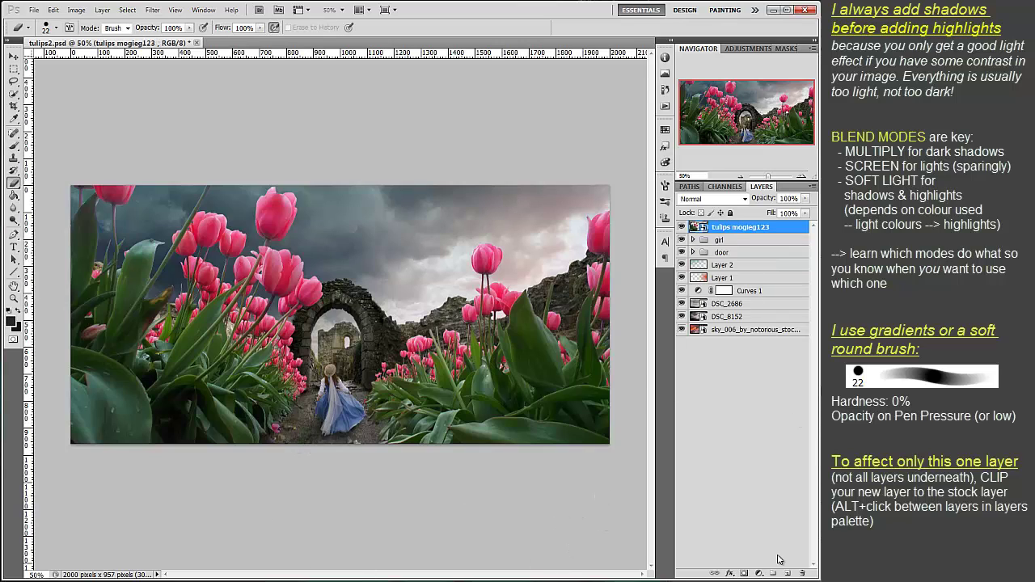
Clip a new Multiply layer to tulips mogieg123 and shade the left-hand foliage with a dark diagonal gradient.
{"action": "left_click", "coordinate": [701, 231], "text": "alt"}
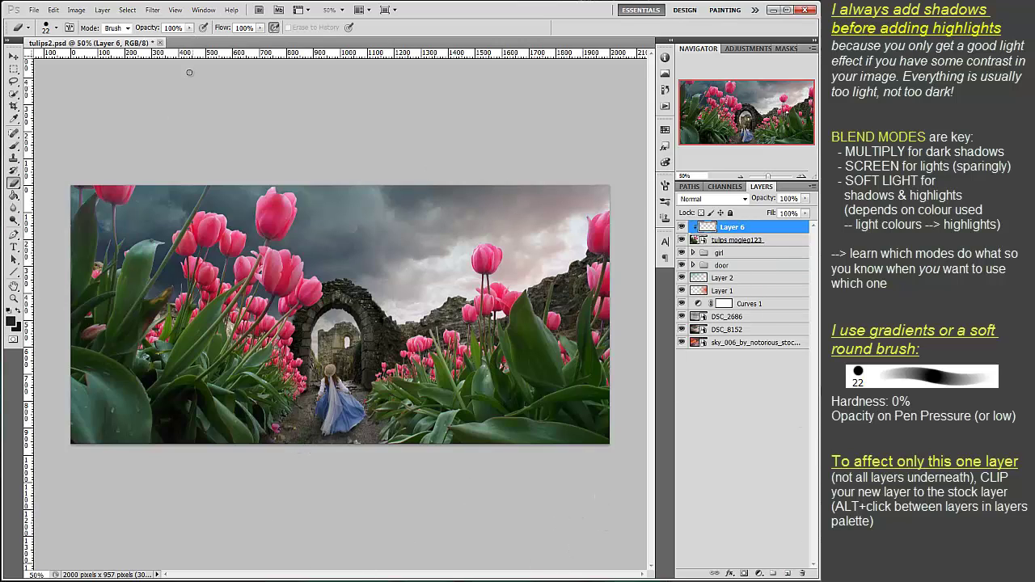
{"action": "key", "text": "g"}
{"action": "left_click_drag", "start_coordinate": [494, 267], "coordinate": [190, 479]}
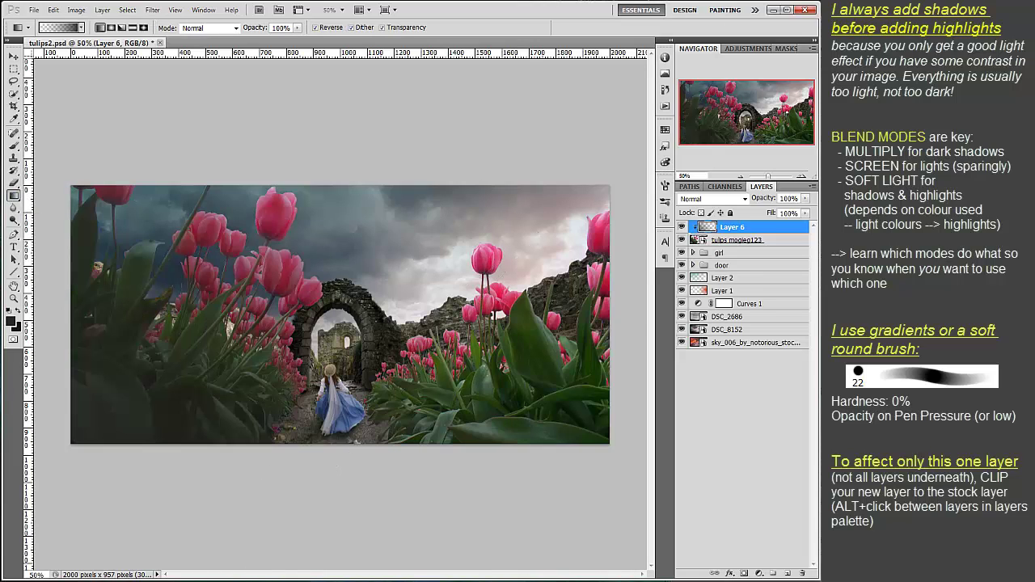
{"action": "left_click", "coordinate": [722, 198]}
{"action": "left_click", "coordinate": [712, 234]}
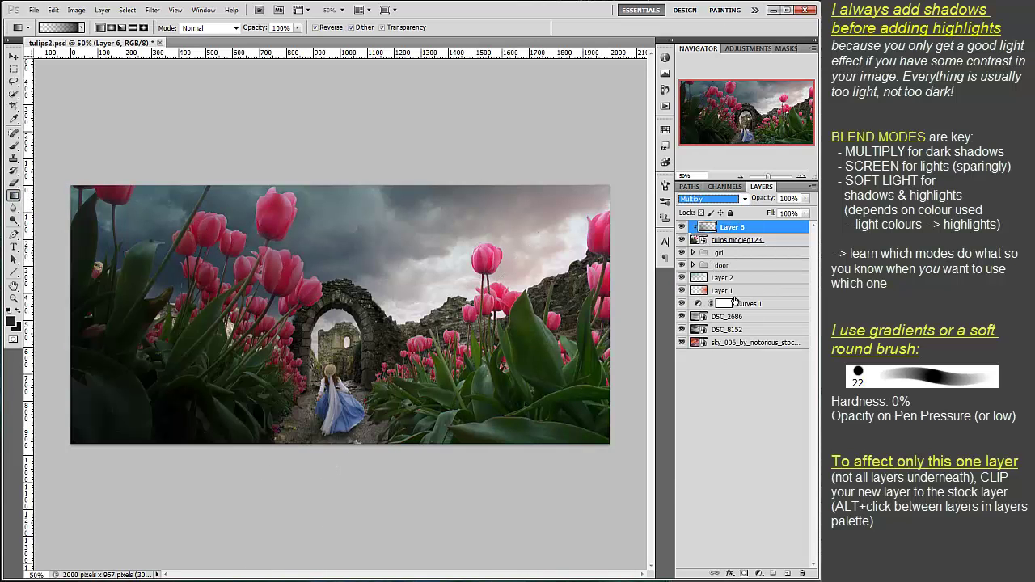
Free-transform Layer 6's gradient to about 132.64% width, 180.06% height and -17.84° rotation, shifted slightly toward the lower left.
{"action": "key", "text": "ctrl+t"}
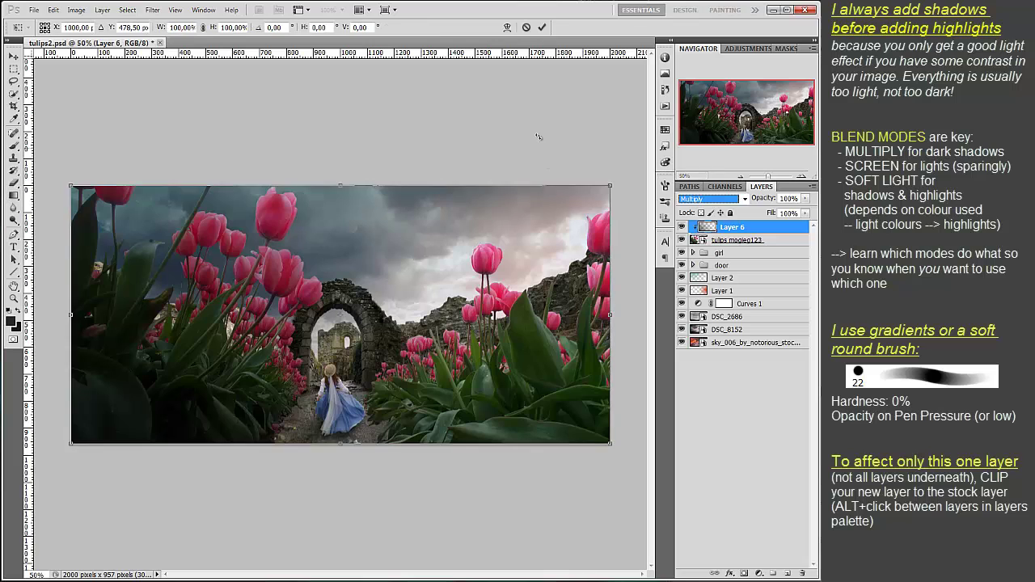
{"action": "left_click_drag", "start_coordinate": [571, 540], "coordinate": [523, 392]}
{"action": "left_click_drag", "start_coordinate": [281, 123], "coordinate": [270, 97]}
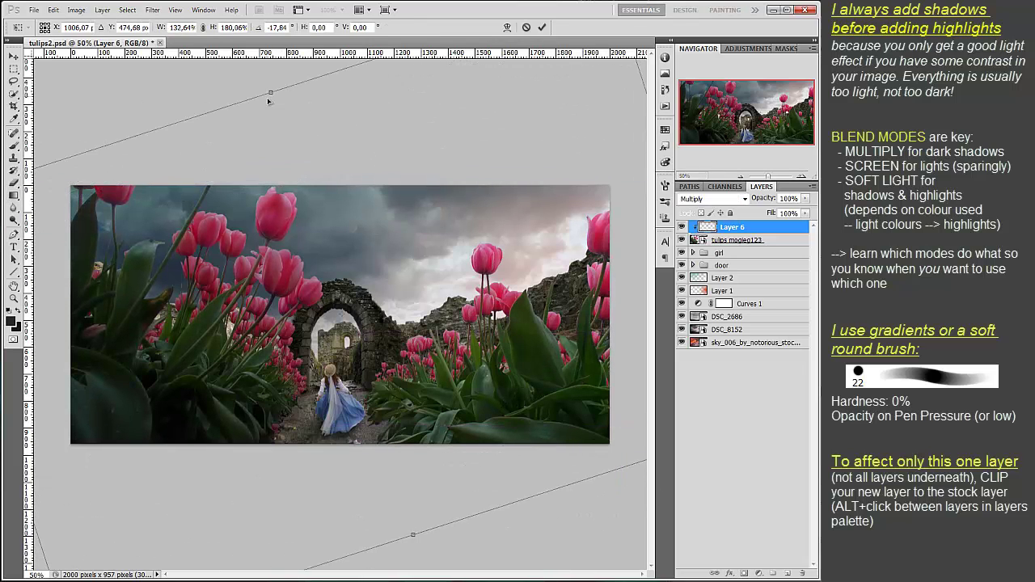
{"action": "mouse_move", "coordinate": [344, 356]}
{"action": "left_mouse_down"}
{"action": "mouse_move", "coordinate": [345, 386]}
{"action": "mouse_move", "coordinate": [329, 365]}
{"action": "left_mouse_up"}
{"action": "left_click", "coordinate": [542, 27]}
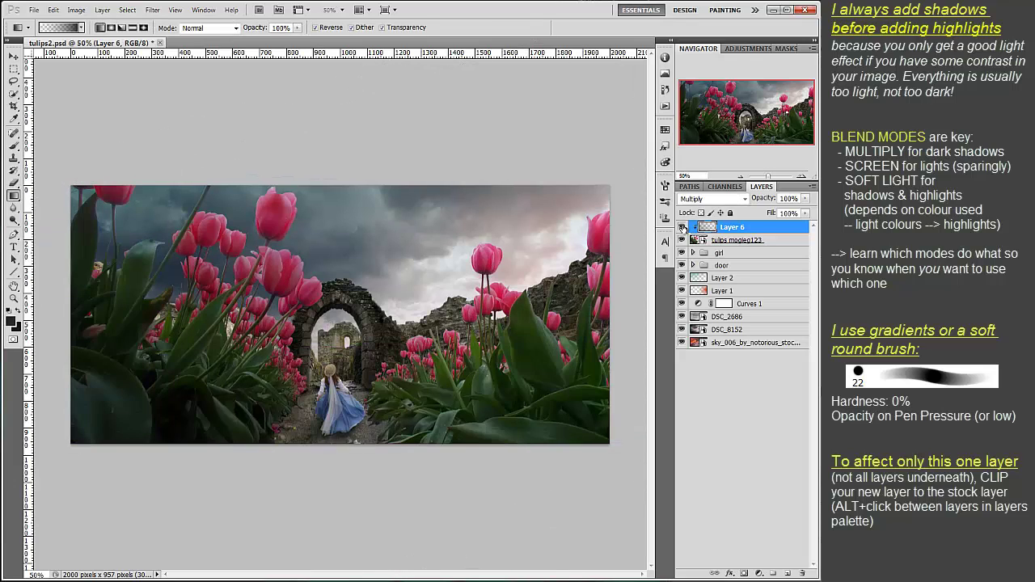
Apply a Hue/Saturation adjustment to Layer 6 with hue about +99, saturation +26 and lightness -13.
{"action": "key", "text": "ctrl+u"}
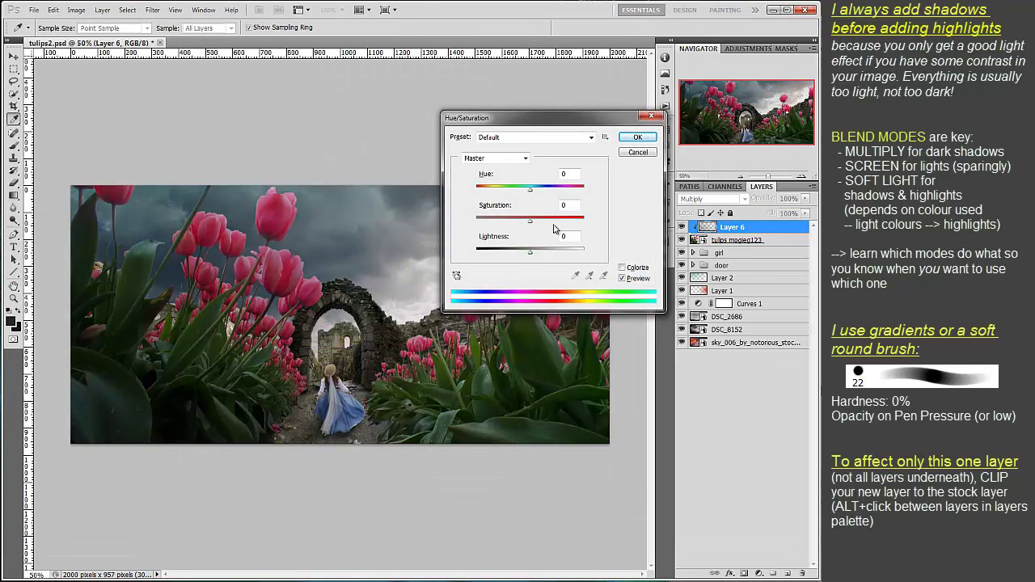
{"action": "left_click_drag", "start_coordinate": [530, 251], "coordinate": [544, 233]}
{"action": "left_click_drag", "start_coordinate": [530, 188], "coordinate": [568, 216]}
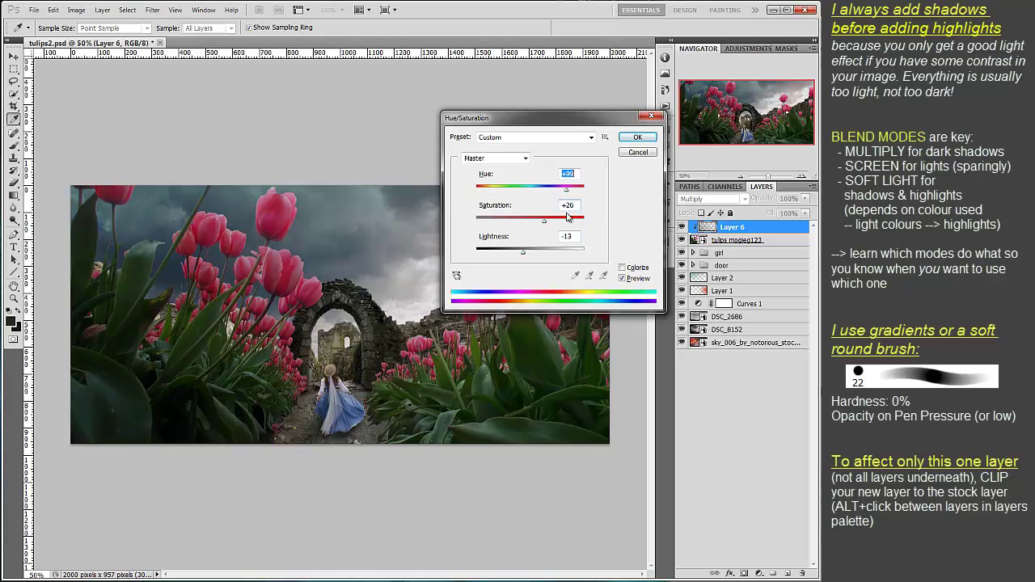
{"action": "key", "text": "Return"}
Add an empty layer above Layer 6, and give Layer 6 a layer mask.
{"action": "key", "text": "ctrl+shift+alt+n"}
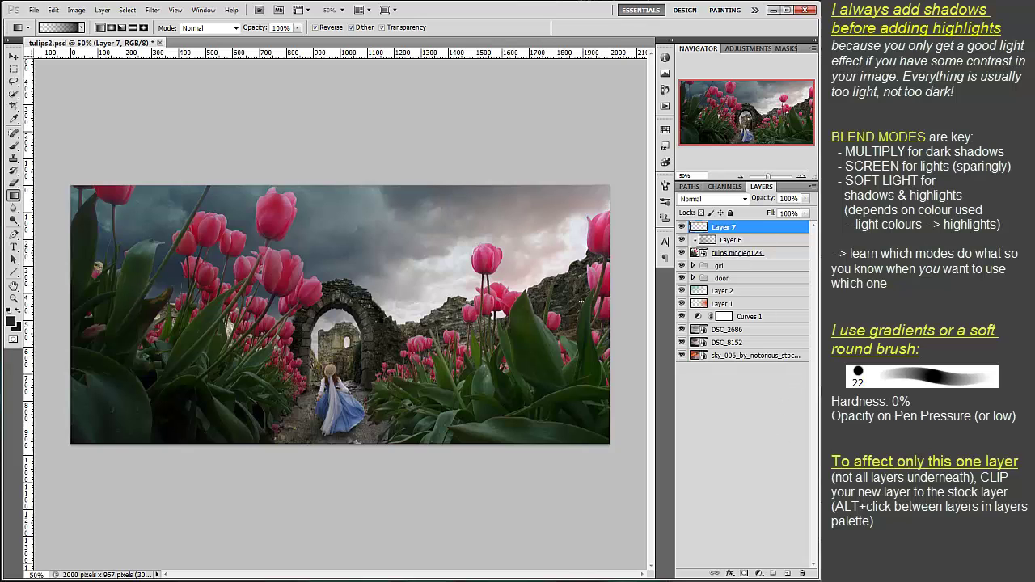
{"action": "left_click", "coordinate": [722, 242]}
{"action": "left_click", "coordinate": [745, 574]}
Set a 66 px brush at 63% opacity and paint black on Layer 6's mask to lighten the shaded tulips.
{"action": "left_click", "coordinate": [14, 147]}
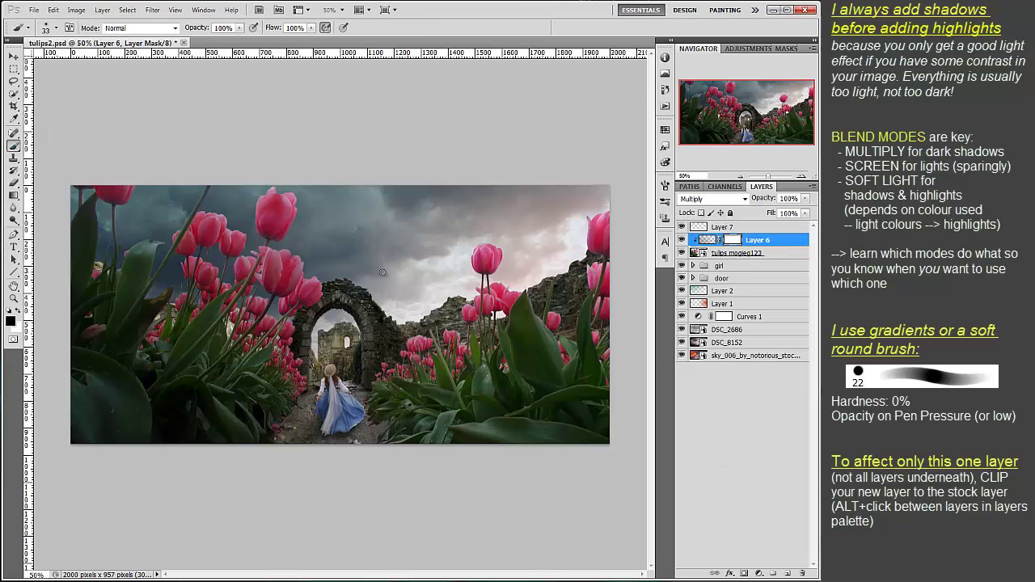
{"action": "right_click", "coordinate": [349, 261]}
{"action": "left_click", "coordinate": [410, 164]}
{"action": "left_click", "coordinate": [396, 115]}
{"action": "left_click", "coordinate": [240, 29]}
{"action": "left_click", "coordinate": [219, 38]}
{"action": "left_click", "coordinate": [476, 242]}
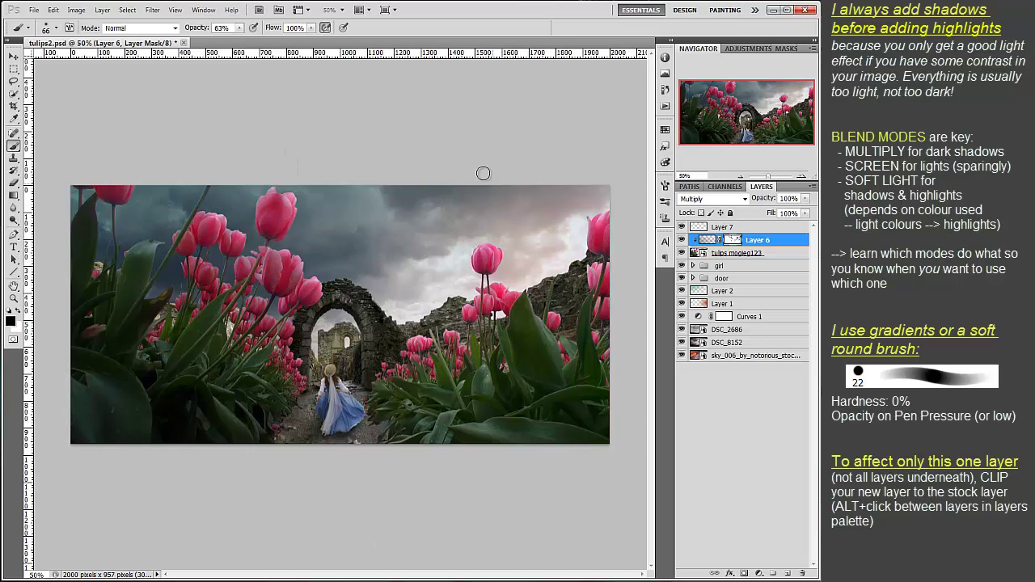
Reduce the brush to 16 px and refine Layer 6's mask over the smaller tulip blooms left of the archway.
{"action": "key", "text": "bracketleft"}
{"action": "key", "text": "bracketleft"}
{"action": "key", "text": "bracketleft"}
{"action": "key", "text": "bracketleft"}
{"action": "key", "text": "bracketleft"}
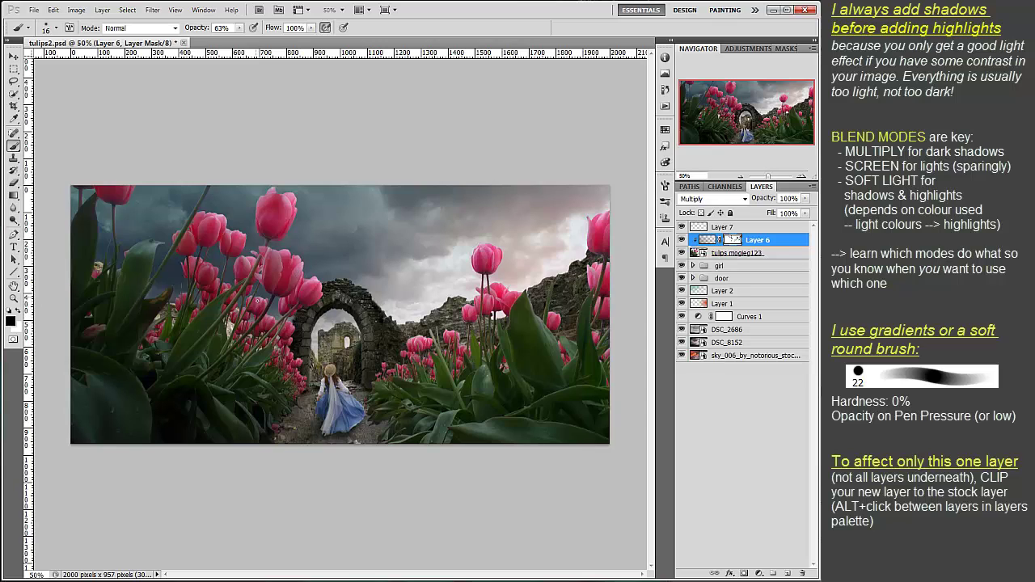
{"action": "key", "text": "x"}
{"action": "key", "text": "x"}
Add a layer above the door group and darken the path along the image's bottom with a black gradient.
{"action": "left_click", "coordinate": [720, 278]}
{"action": "left_click", "coordinate": [788, 573]}
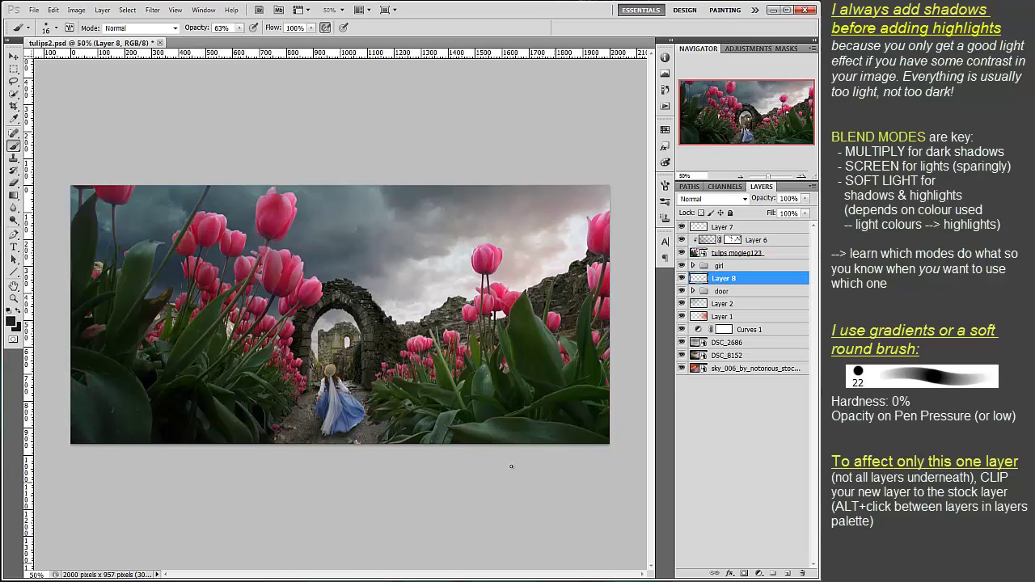
{"action": "left_click", "coordinate": [13, 196]}
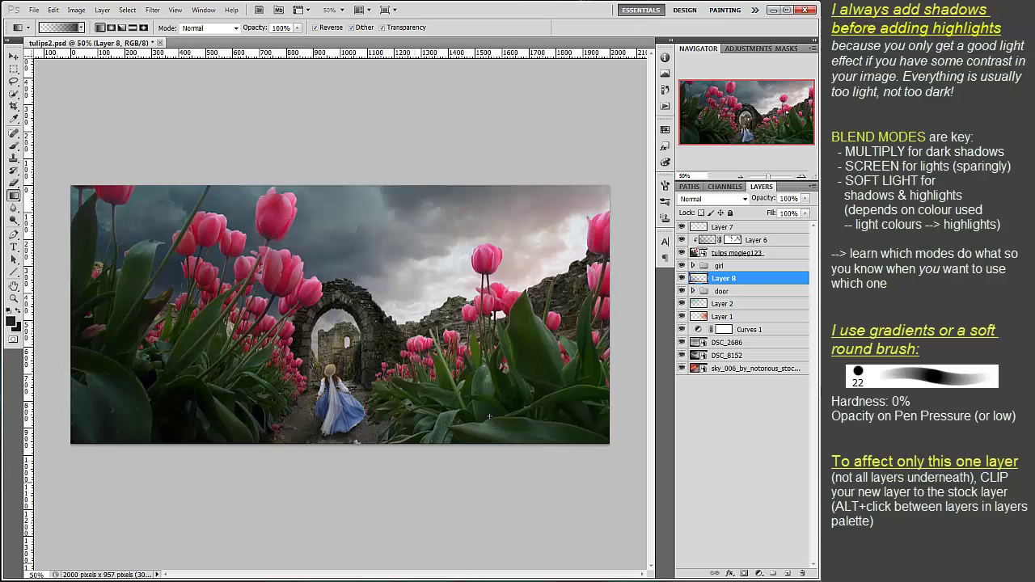
Add a layer mask to Layer 8, try a gradient on the mask, and undo that gradient.
{"action": "left_click", "coordinate": [745, 573]}
{"action": "left_click_drag", "start_coordinate": [263, 425], "coordinate": [249, 379]}
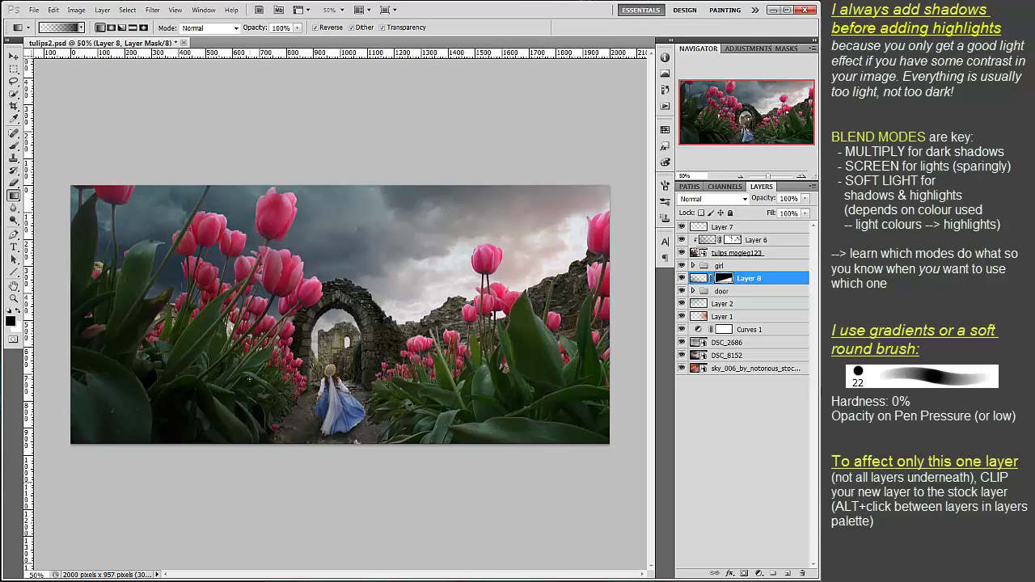
{"action": "key", "text": "ctrl+z"}
Expand the door group and move Layer 8 into it, directly above faestock.
{"action": "left_click", "coordinate": [693, 292]}
{"action": "mouse_move", "coordinate": [699, 279]}
{"action": "left_mouse_down"}
{"action": "mouse_move", "coordinate": [710, 310]}
{"action": "mouse_move", "coordinate": [705, 290]}
{"action": "left_mouse_up"}
Convert the faestock group to a smart object and clip Layer 8 to it without Layer 8's mask.
{"action": "left_click", "coordinate": [732, 304]}
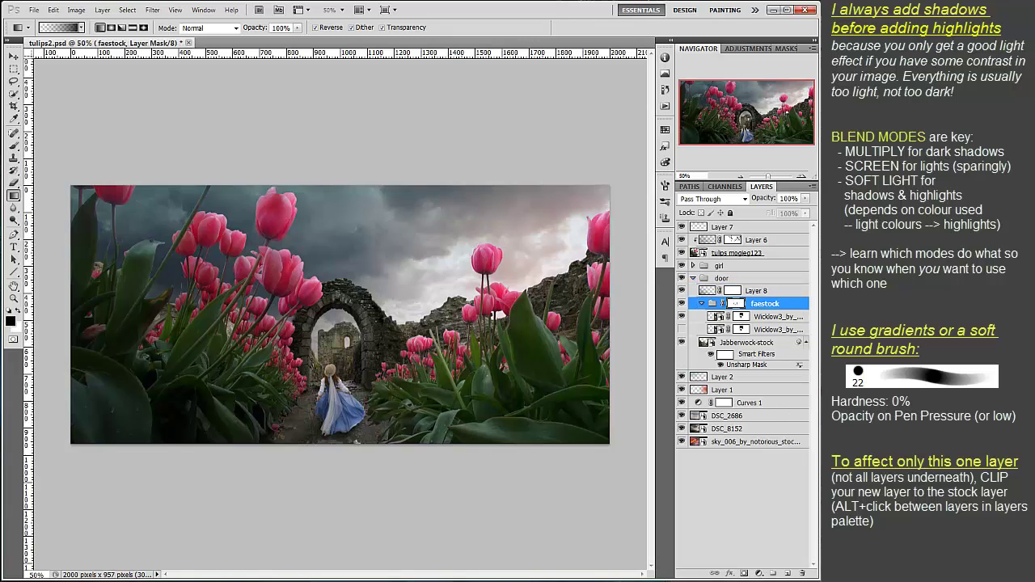
{"action": "left_click", "coordinate": [722, 297], "text": "alt"}
{"action": "right_click", "coordinate": [728, 292]}
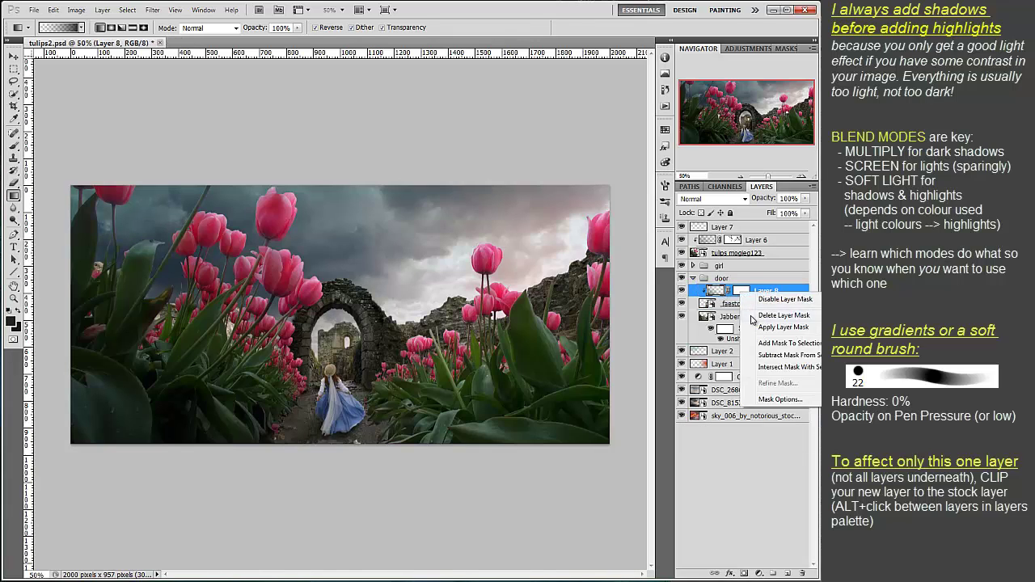
{"action": "key", "text": "Escape"}
{"action": "key", "text": "ctrl+t"}
{"action": "left_click_drag", "start_coordinate": [340, 186], "coordinate": [340, 260]}
{"action": "key", "text": "Return"}
{"action": "key", "text": "g"}
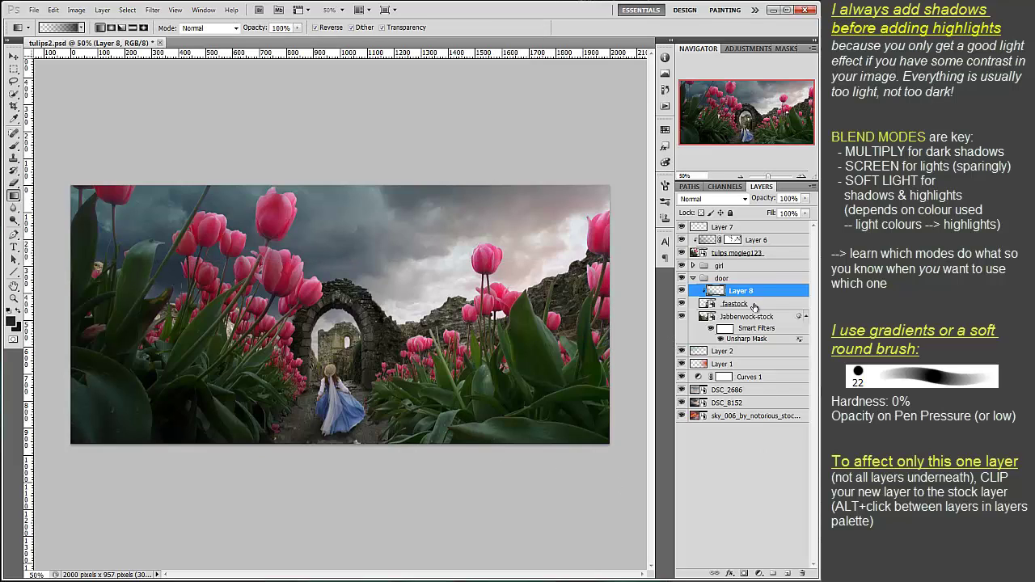
Expand the girl group, select Eirian-stock, and set the brush to 38 px at 100% opacity.
{"action": "left_click", "coordinate": [692, 266]}
{"action": "left_click", "coordinate": [732, 290]}
{"action": "left_click", "coordinate": [14, 147]}
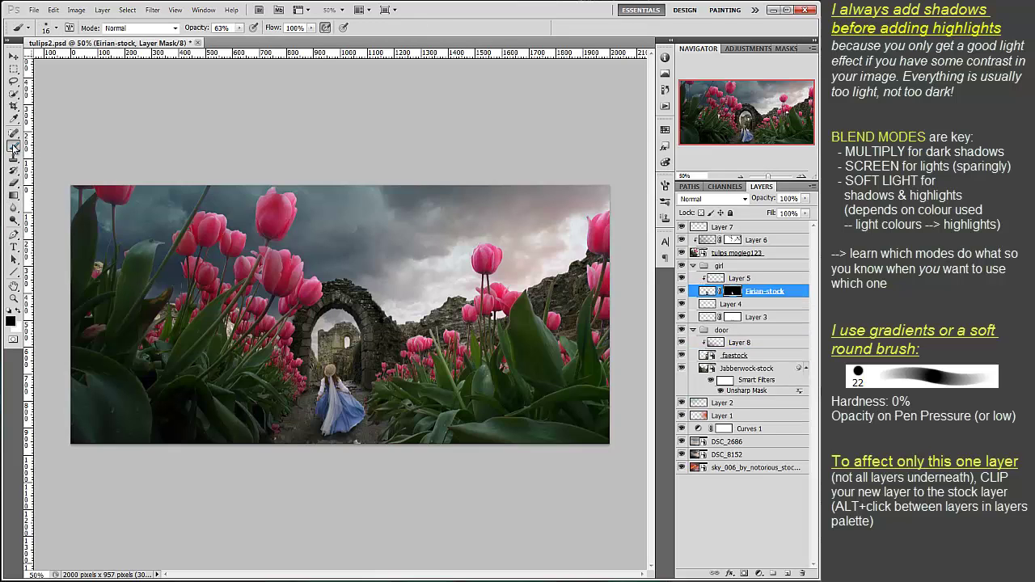
{"action": "right_click", "coordinate": [198, 141]}
{"action": "left_click", "coordinate": [259, 247]}
{"action": "key", "text": "Return"}
{"action": "left_click_drag", "start_coordinate": [241, 28], "coordinate": [264, 39]}
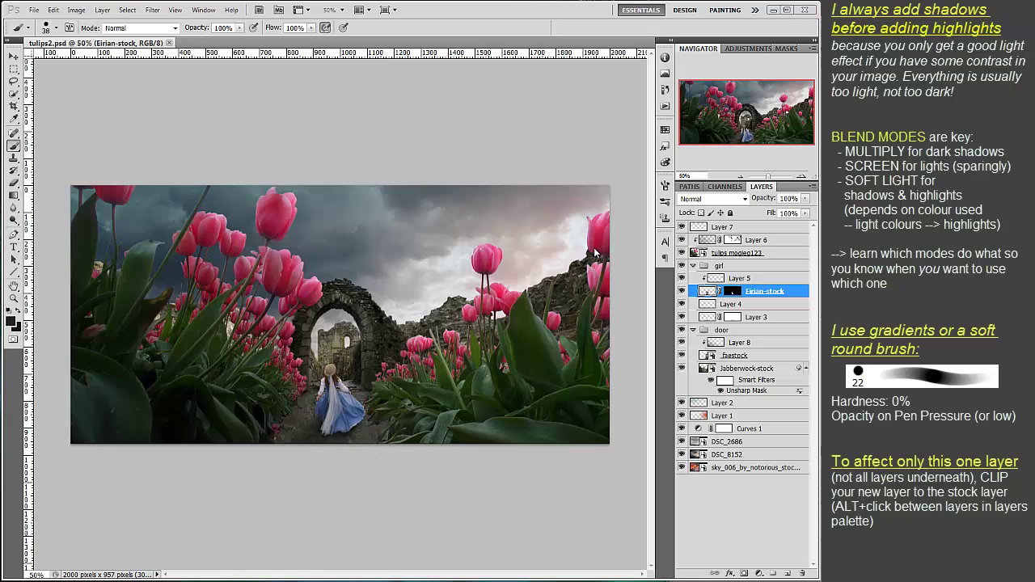
Set Layer 7's blend mode to Soft Light and try a 185 px white brush on the bright right-hand sky.
{"action": "left_click", "coordinate": [708, 227]}
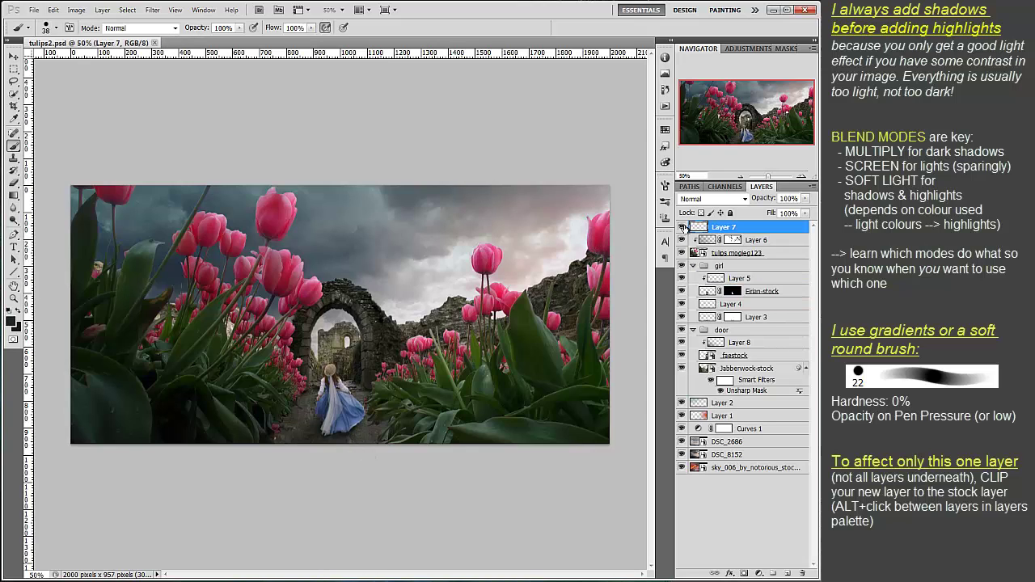
{"action": "left_click", "coordinate": [720, 199]}
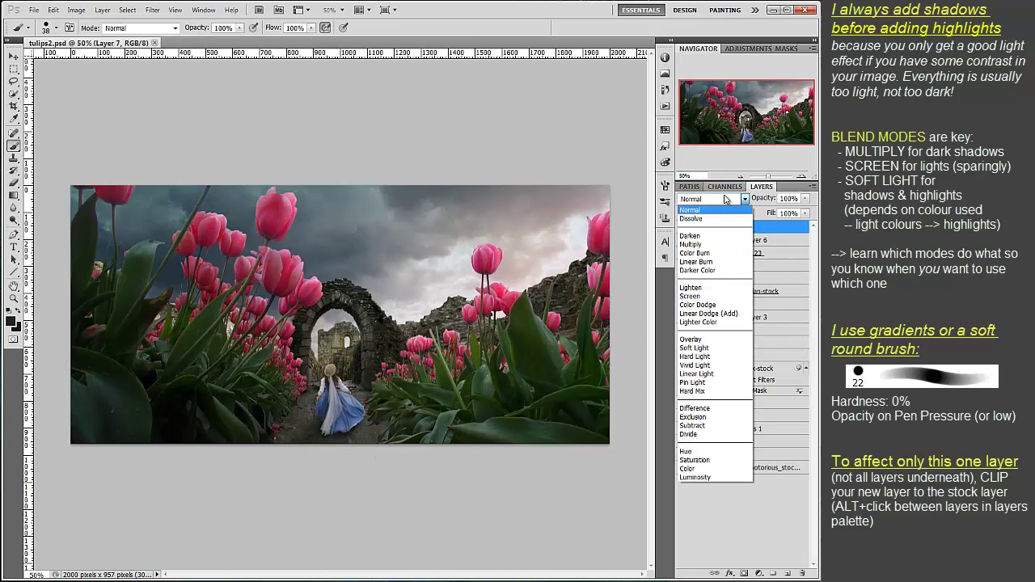
{"action": "left_click", "coordinate": [728, 349]}
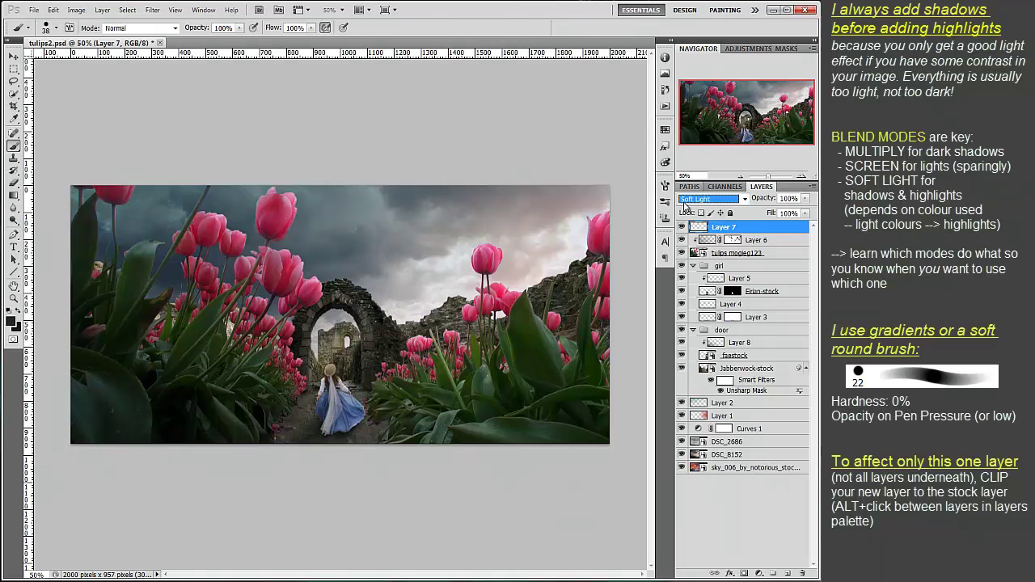
{"action": "right_click", "coordinate": [298, 202]}
{"action": "left_click_drag", "start_coordinate": [353, 161], "coordinate": [388, 161]}
{"action": "left_click", "coordinate": [399, 102]}
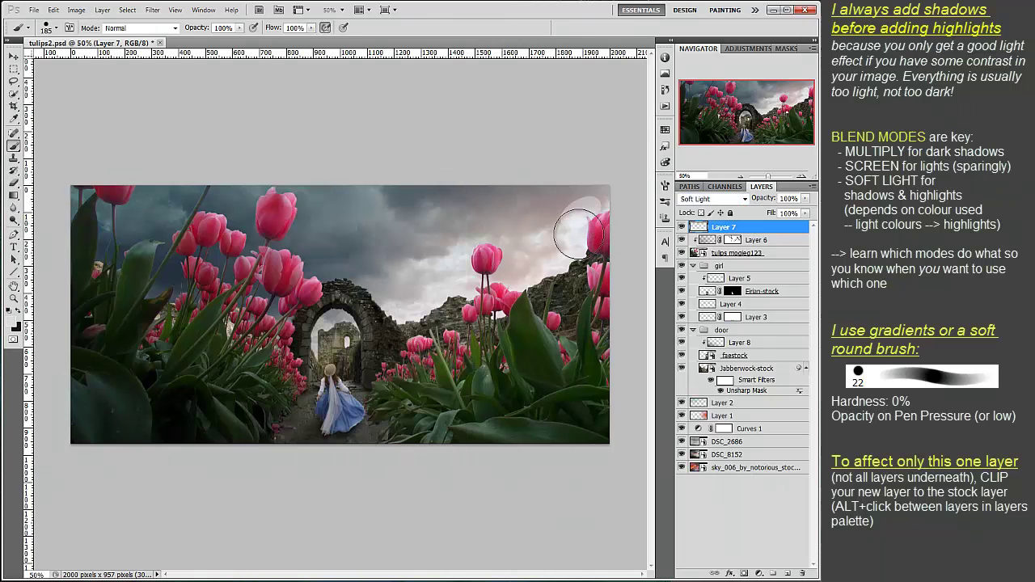
Switch to the soft round brush with 0% hardness, enlarge it to 277 px, and brush light over the right-hand sky.
{"action": "right_click", "coordinate": [322, 232]}
{"action": "left_click", "coordinate": [352, 226]}
{"action": "left_click", "coordinate": [350, 173]}
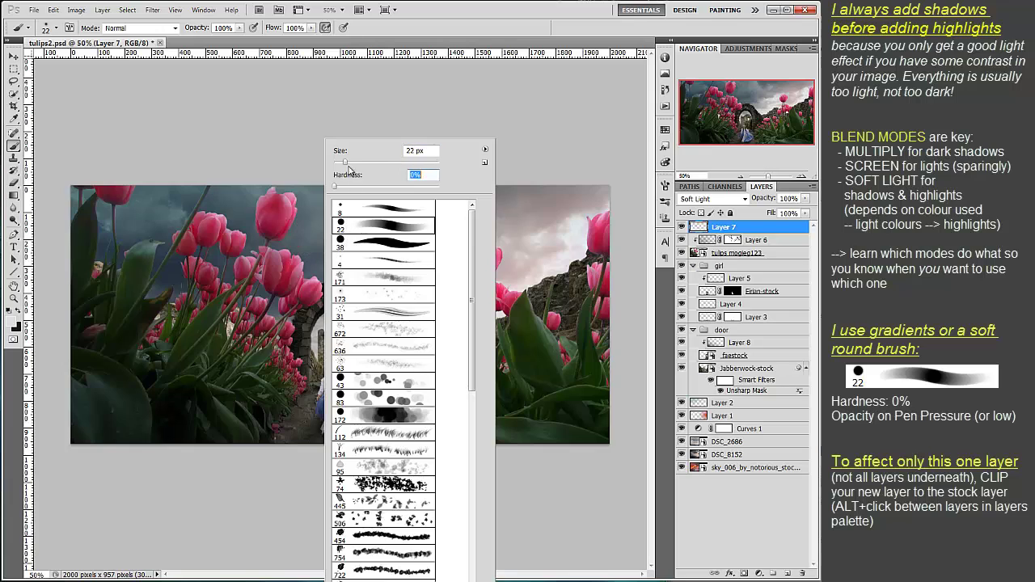
{"action": "left_click_drag", "start_coordinate": [367, 162], "coordinate": [396, 162]}
{"action": "left_click", "coordinate": [557, 214]}
{"action": "right_click", "coordinate": [543, 213]}
{"action": "left_click_drag", "start_coordinate": [616, 162], "coordinate": [638, 162]}
{"action": "left_click", "coordinate": [601, 108]}
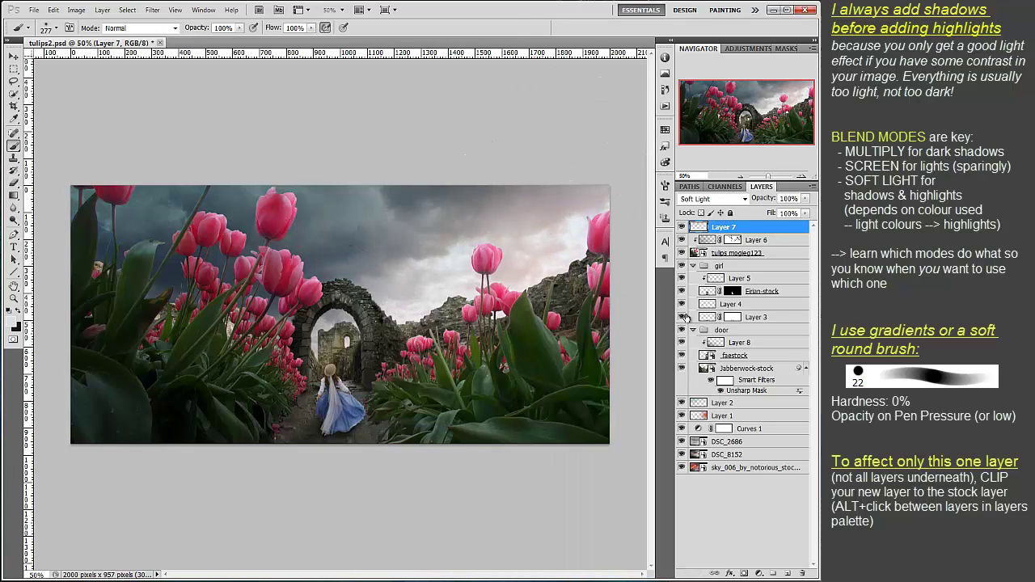
Use Hue/Saturation on Layer 7 to shift its hue and set saturation to +90 and lightness to -30, comparing before and after.
{"action": "key", "text": "ctrl+u"}
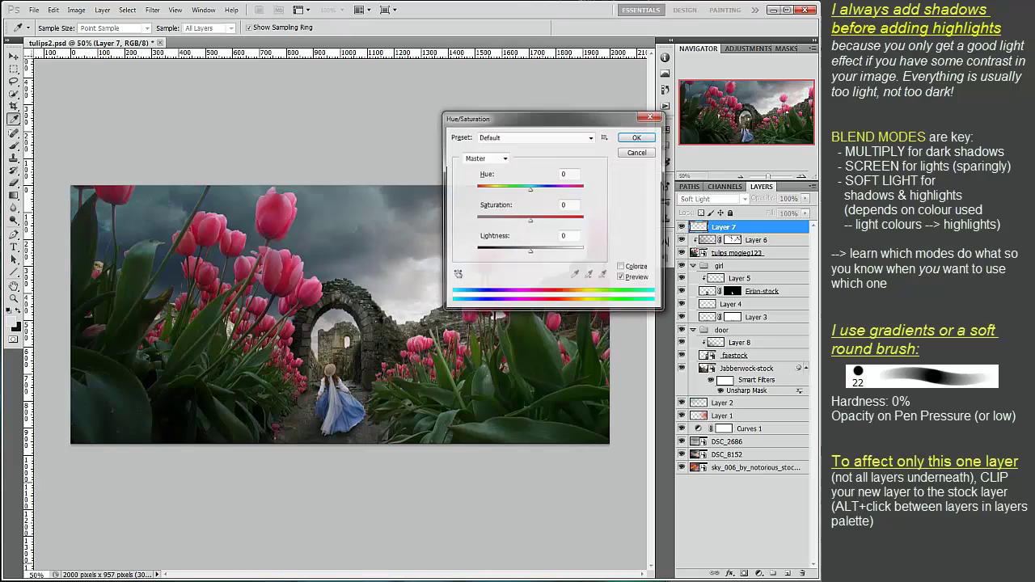
{"action": "left_click_drag", "start_coordinate": [518, 112], "coordinate": [166, 102]}
{"action": "left_click_drag", "start_coordinate": [175, 204], "coordinate": [217, 204]}
{"action": "left_click_drag", "start_coordinate": [175, 234], "coordinate": [159, 235]}
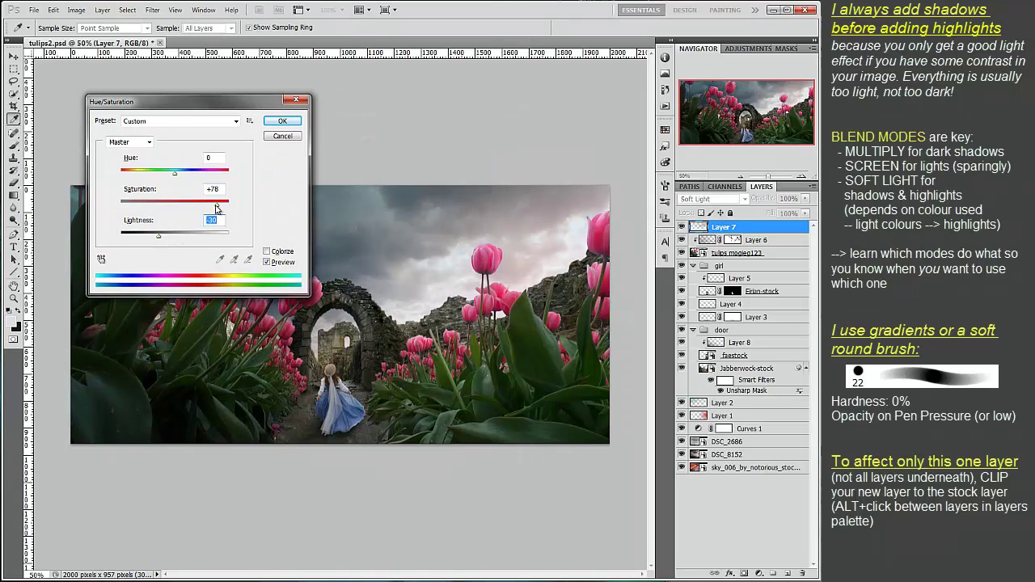
{"action": "mouse_move", "coordinate": [217, 203]}
{"action": "left_mouse_down"}
{"action": "mouse_move", "coordinate": [217, 176]}
{"action": "mouse_move", "coordinate": [162, 177]}
{"action": "mouse_move", "coordinate": [186, 177]}
{"action": "mouse_move", "coordinate": [134, 189]}
{"action": "mouse_move", "coordinate": [217, 173]}
{"action": "left_mouse_up"}
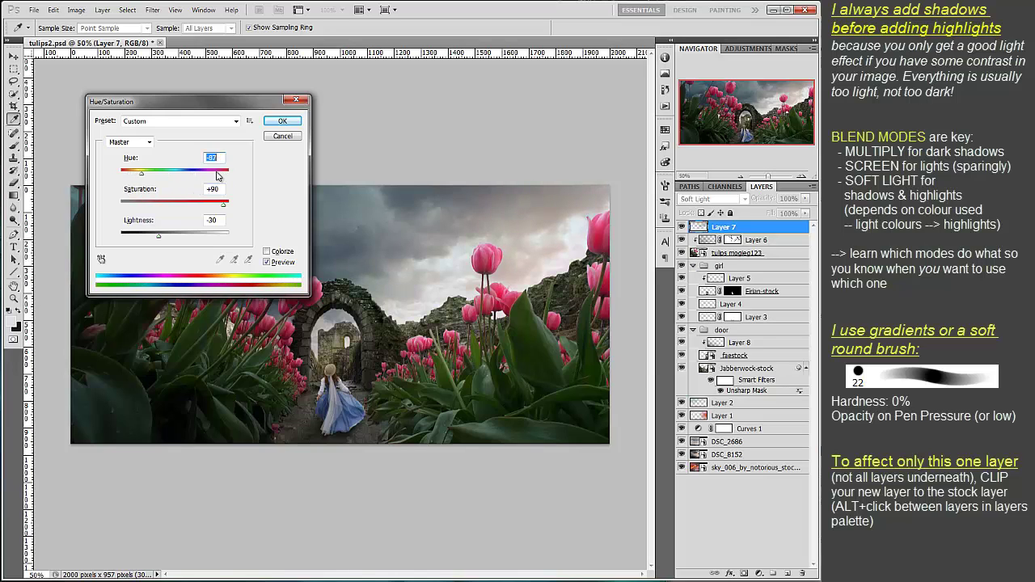
{"action": "left_click", "coordinate": [283, 121]}
{"action": "left_click", "coordinate": [682, 226]}
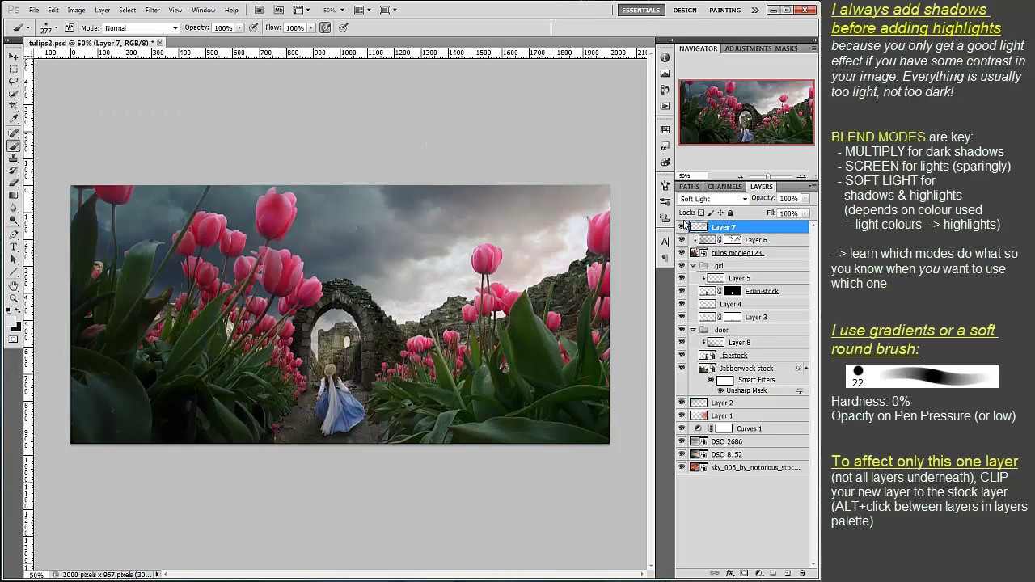
{"action": "left_click", "coordinate": [682, 227]}
{"action": "left_click", "coordinate": [681, 226]}
Add a mask to Layer 7 and paint out its effect from the archway's right side across the ruins at 48 px.
{"action": "left_click", "coordinate": [745, 573]}
{"action": "right_click", "coordinate": [416, 227]}
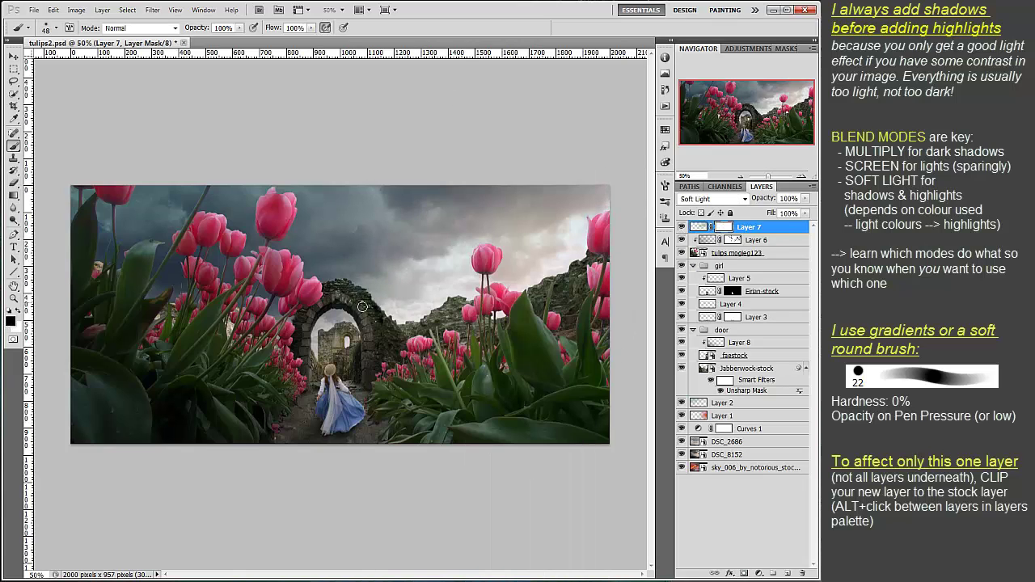
{"action": "mouse_move", "coordinate": [363, 308]}
{"action": "left_mouse_down"}
{"action": "mouse_move", "coordinate": [330, 293]}
{"action": "mouse_move", "coordinate": [377, 359]}
{"action": "mouse_move", "coordinate": [412, 366]}
{"action": "mouse_move", "coordinate": [424, 331]}
{"action": "left_mouse_up"}
{"action": "left_click", "coordinate": [682, 227]}
{"action": "left_click", "coordinate": [682, 228]}
{"action": "left_click", "coordinate": [682, 228]}
{"action": "left_click", "coordinate": [682, 228]}
Add a layer directly above Layer 6, clipped to the tulips, and set its blend mode to Soft Light.
{"action": "left_click", "coordinate": [700, 241]}
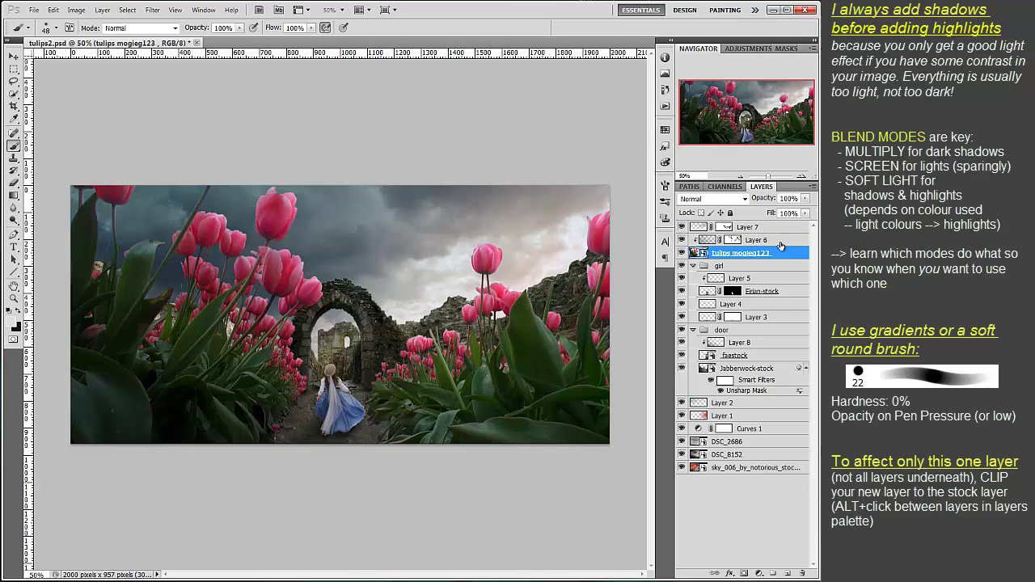
{"action": "left_click", "coordinate": [709, 229]}
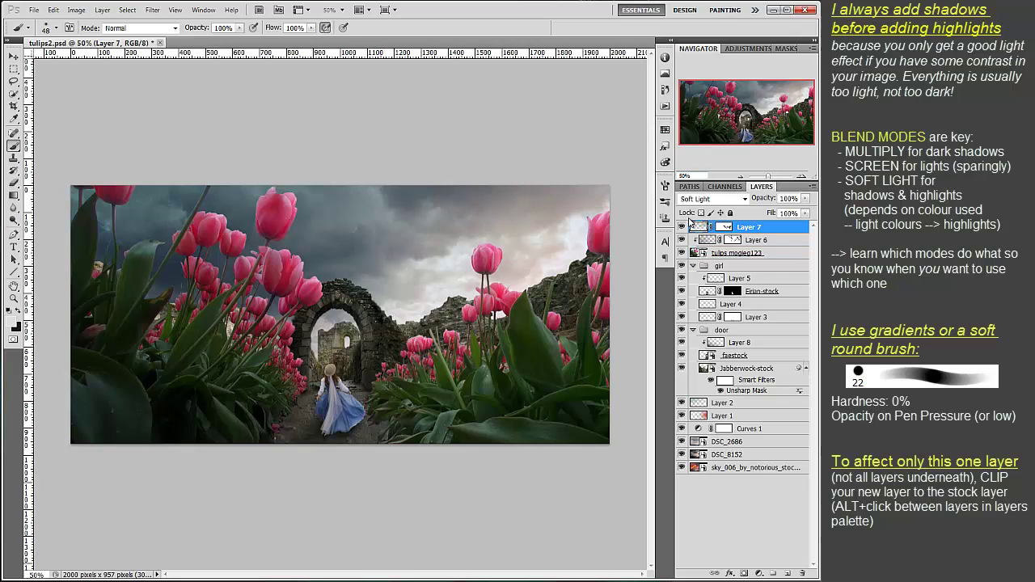
{"action": "left_click", "coordinate": [787, 574], "text": "ctrl"}
{"action": "left_click", "coordinate": [712, 199]}
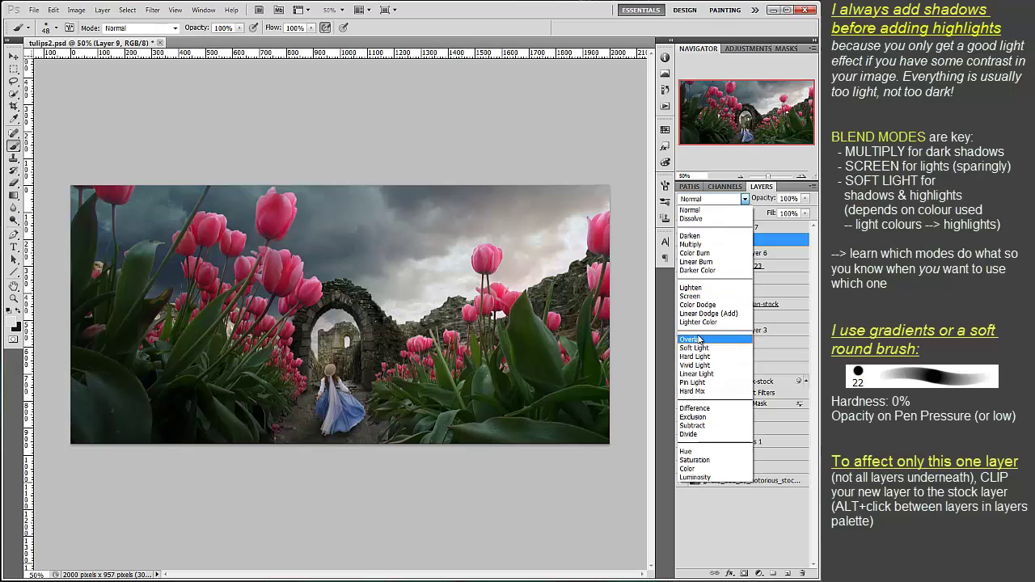
{"action": "left_click", "coordinate": [704, 341]}
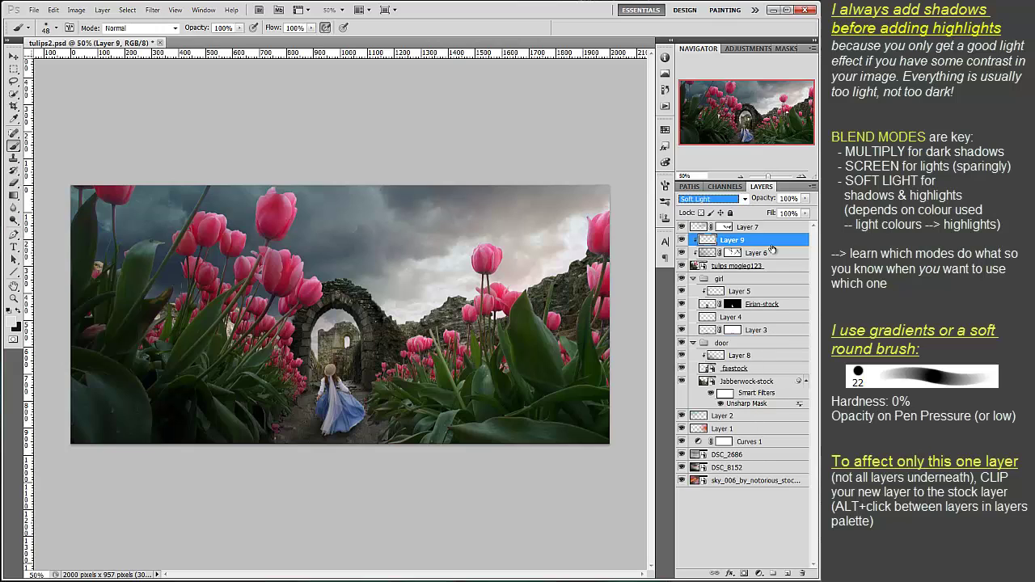
Sample the dark blue sky colour and brush it over the tulip leaves on Layer 9, refining with a 19 px brush.
{"action": "left_click", "coordinate": [180, 257], "text": "alt"}
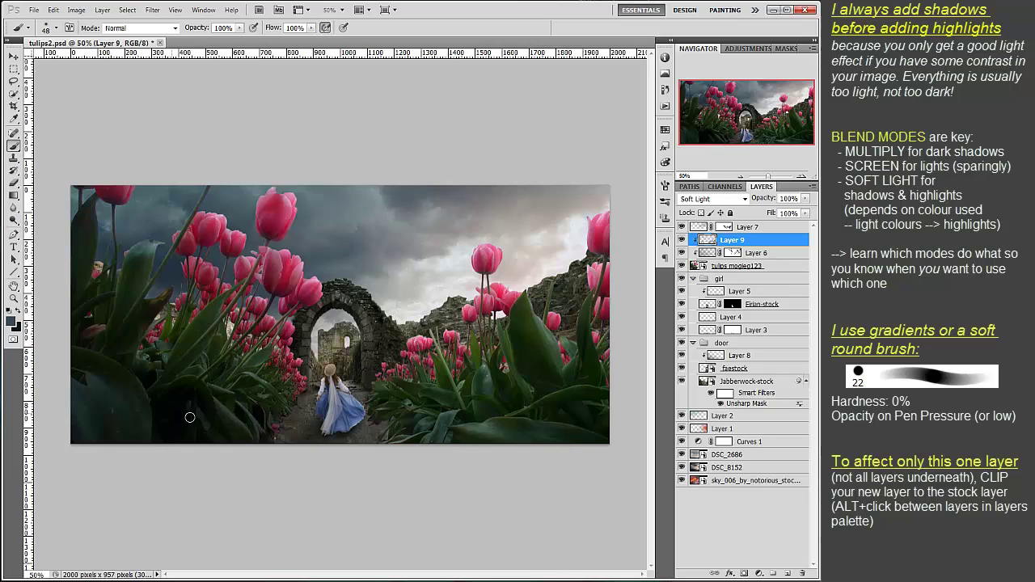
{"action": "right_click", "coordinate": [418, 412]}
{"action": "left_click_drag", "start_coordinate": [439, 165], "coordinate": [432, 165]}
{"action": "left_click", "coordinate": [196, 291]}
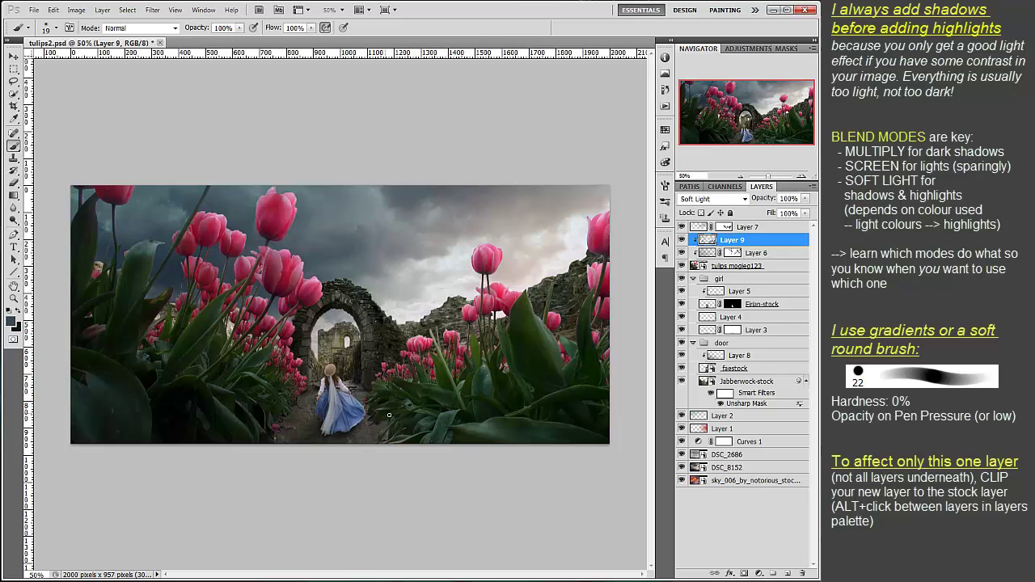
{"action": "left_click", "coordinate": [683, 241]}
{"action": "left_click", "coordinate": [683, 241]}
Collapse the girl and door groups and create a new group containing an empty layer between them.
{"action": "left_click", "coordinate": [693, 278]}
{"action": "left_click", "coordinate": [693, 291]}
{"action": "left_click", "coordinate": [722, 291]}
{"action": "left_click", "coordinate": [773, 574]}
{"action": "left_click", "coordinate": [788, 573]}
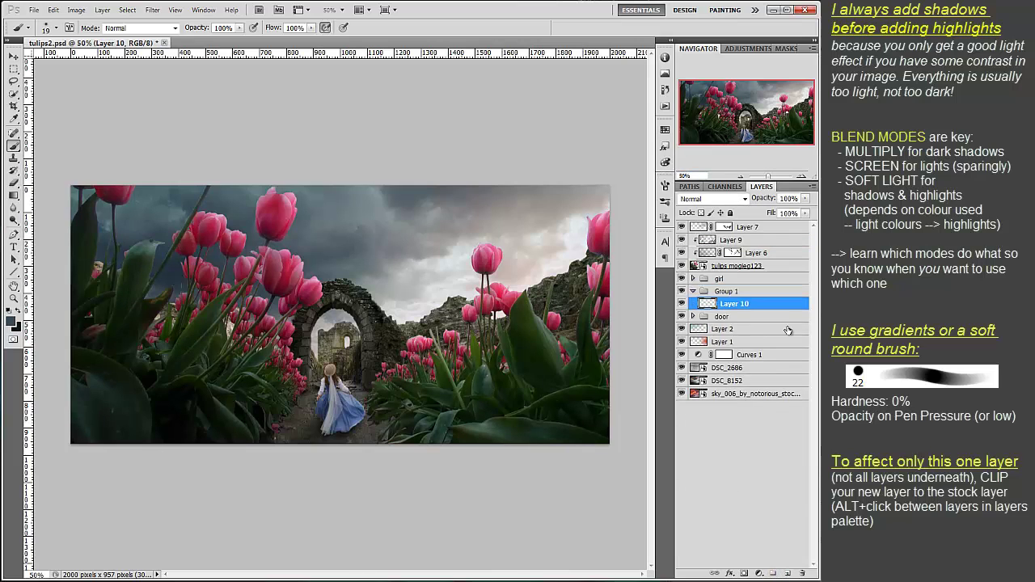
Set Layer 10's blend mode to Soft Light and adjust its colour with Hue/Saturation.
{"action": "left_click", "coordinate": [743, 199]}
{"action": "left_click", "coordinate": [706, 347]}
{"action": "key", "text": "ctrl+u"}
{"action": "left_click_drag", "start_coordinate": [194, 180], "coordinate": [206, 179]}
{"action": "key", "text": "Return"}
{"action": "key", "text": "b"}
{"action": "key", "text": "e"}
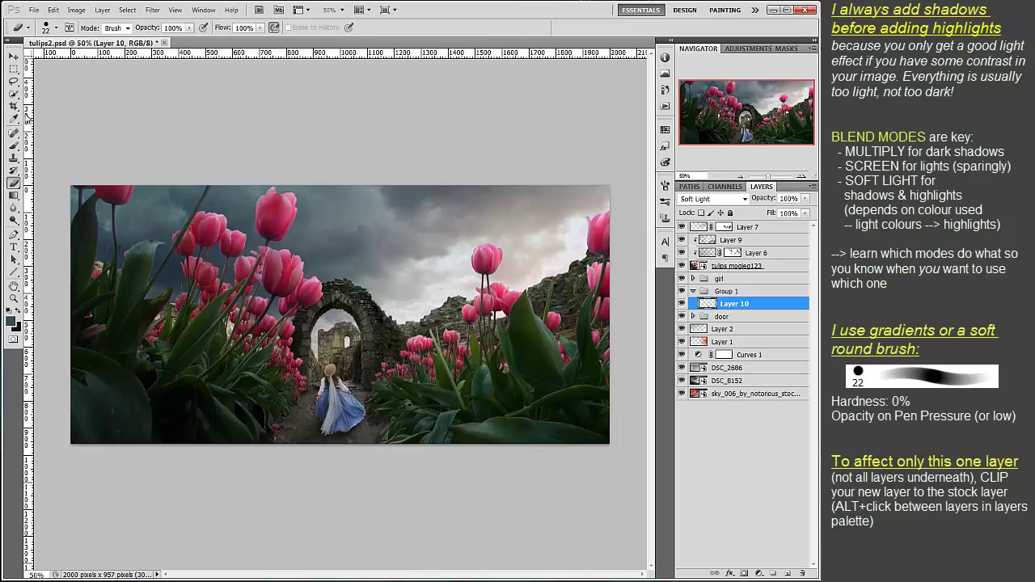
Add a Multiply layer below Layer 10 and brush shadows along the path with a 19 px brush at 29% opacity.
{"action": "key", "text": "b"}
{"action": "left_click", "coordinate": [787, 574], "text": "ctrl"}
{"action": "left_click", "coordinate": [724, 199]}
{"action": "left_click", "coordinate": [708, 270]}
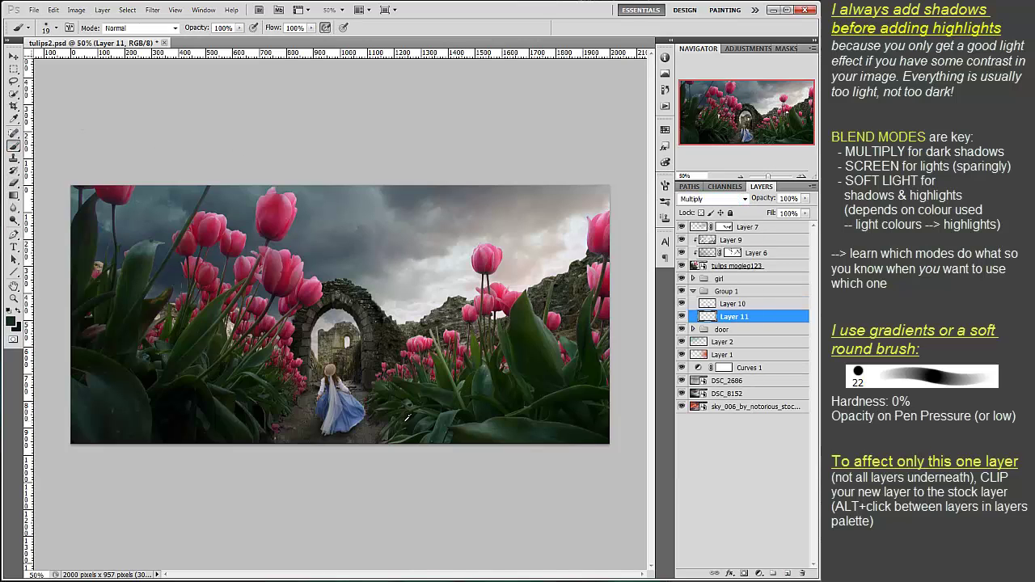
{"action": "right_click", "coordinate": [408, 417]}
{"action": "key", "text": "Escape"}
{"action": "key", "text": "2"}
{"action": "key", "text": "9"}
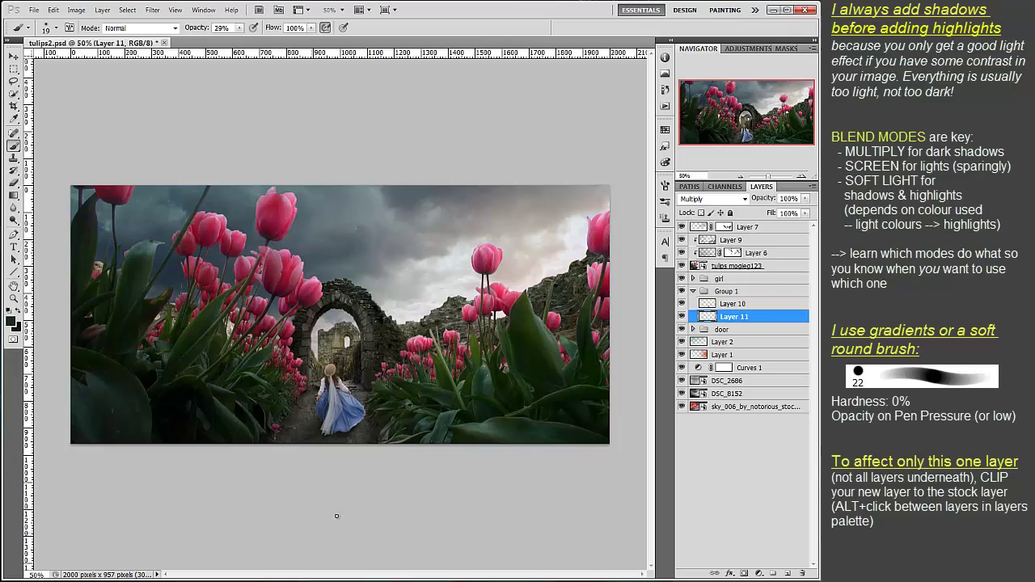
Expand the door group, add a clipped Multiply layer above Layer 8, and brush shading onto the archway.
{"action": "left_click", "coordinate": [693, 330]}
{"action": "left_click", "coordinate": [732, 341]}
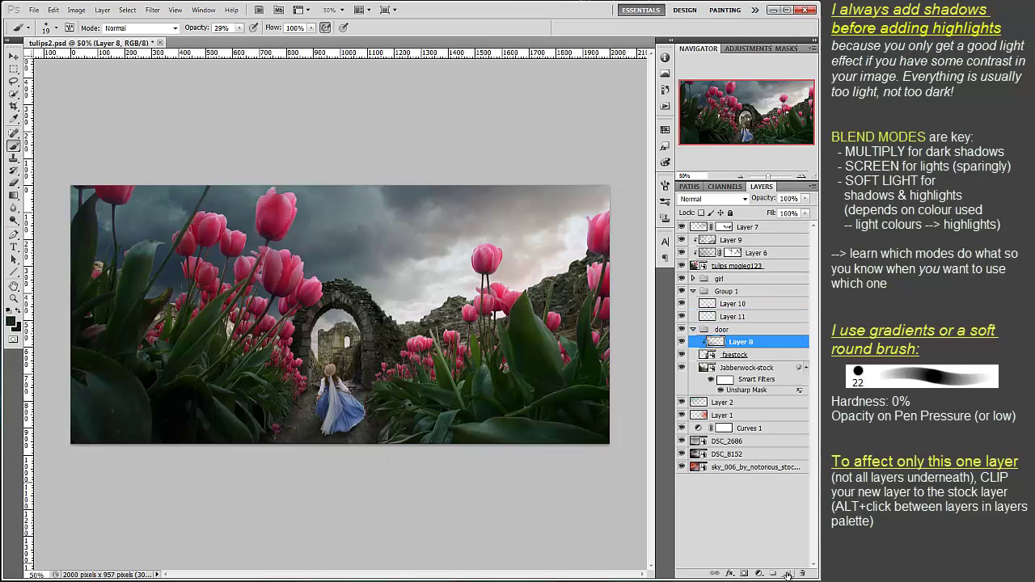
{"action": "left_click", "coordinate": [788, 574]}
{"action": "left_click", "coordinate": [712, 199]}
{"action": "left_click", "coordinate": [693, 245]}
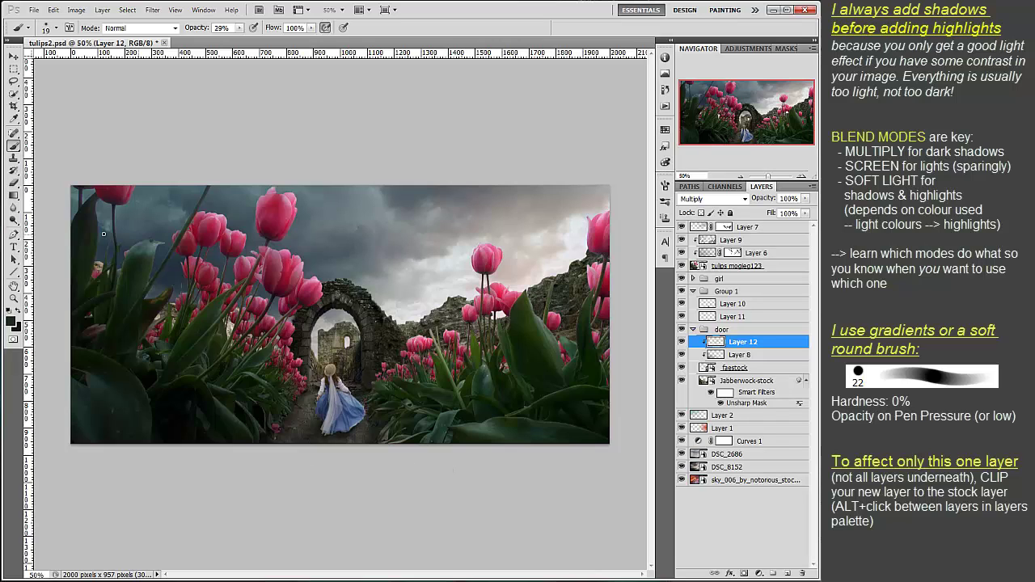
{"action": "key", "text": "e"}
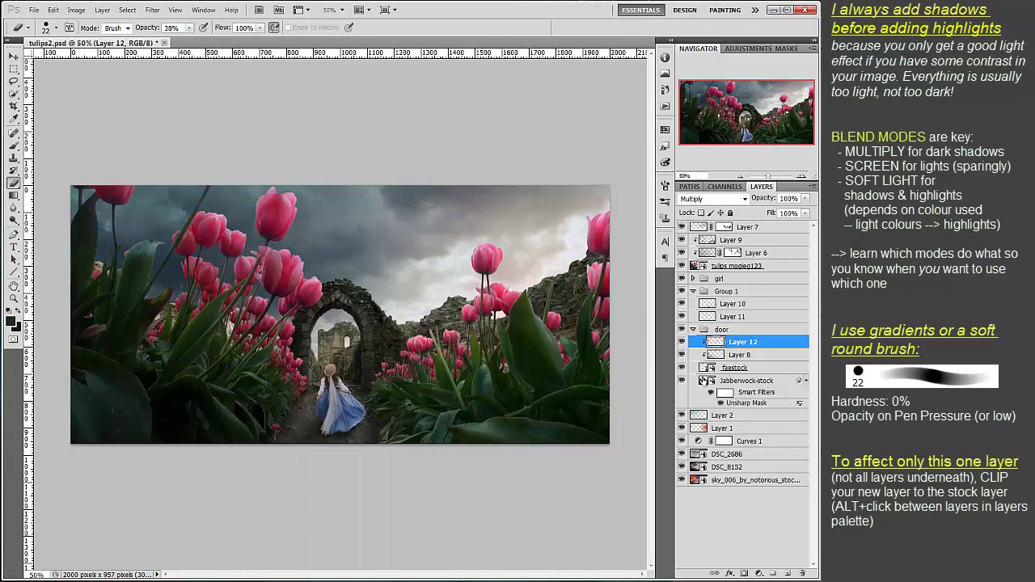
Add a layer above Jabberwock-stock, clip it to that layer, and set its blend mode to Multiply.
{"action": "left_click", "coordinate": [737, 381]}
{"action": "key", "text": "ctrl+shift+alt+n"}
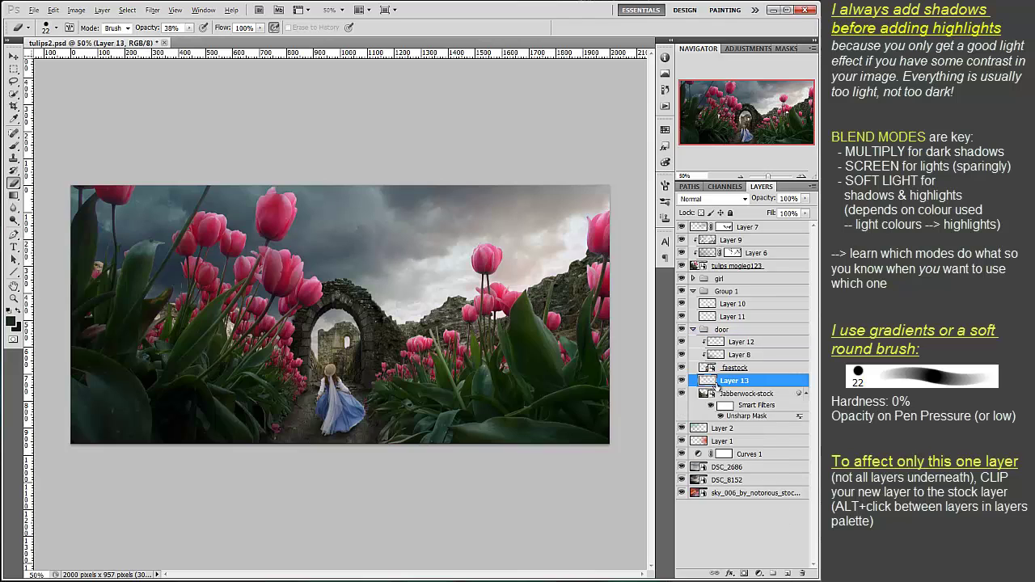
{"action": "left_click", "coordinate": [712, 199]}
{"action": "left_click", "coordinate": [703, 248]}
Enlarge the brush to 104 px and darken the ruined walls on Layer 13 at 29% opacity.
{"action": "left_click", "coordinate": [13, 147]}
{"action": "right_click", "coordinate": [186, 273]}
{"action": "left_click", "coordinate": [248, 158]}
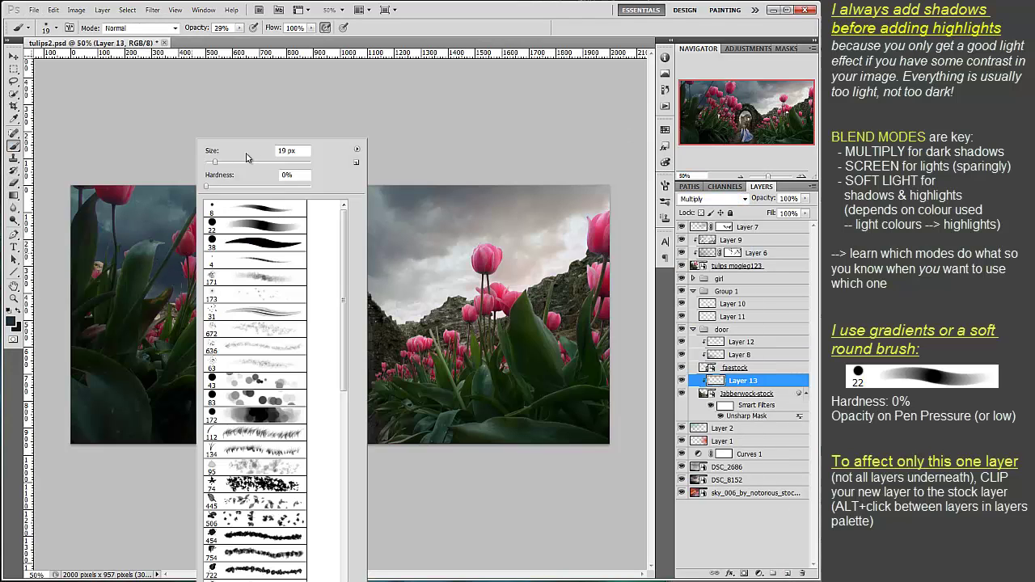
{"action": "left_click", "coordinate": [178, 81]}
{"action": "mouse_move", "coordinate": [184, 322]}
{"action": "left_mouse_down"}
{"action": "mouse_move", "coordinate": [239, 333]}
{"action": "mouse_move", "coordinate": [195, 304]}
{"action": "mouse_move", "coordinate": [75, 352]}
{"action": "mouse_move", "coordinate": [214, 305]}
{"action": "mouse_move", "coordinate": [314, 349]}
{"action": "mouse_move", "coordinate": [342, 336]}
{"action": "mouse_move", "coordinate": [462, 368]}
{"action": "mouse_move", "coordinate": [616, 296]}
{"action": "mouse_move", "coordinate": [469, 351]}
{"action": "mouse_move", "coordinate": [482, 364]}
{"action": "left_mouse_up"}
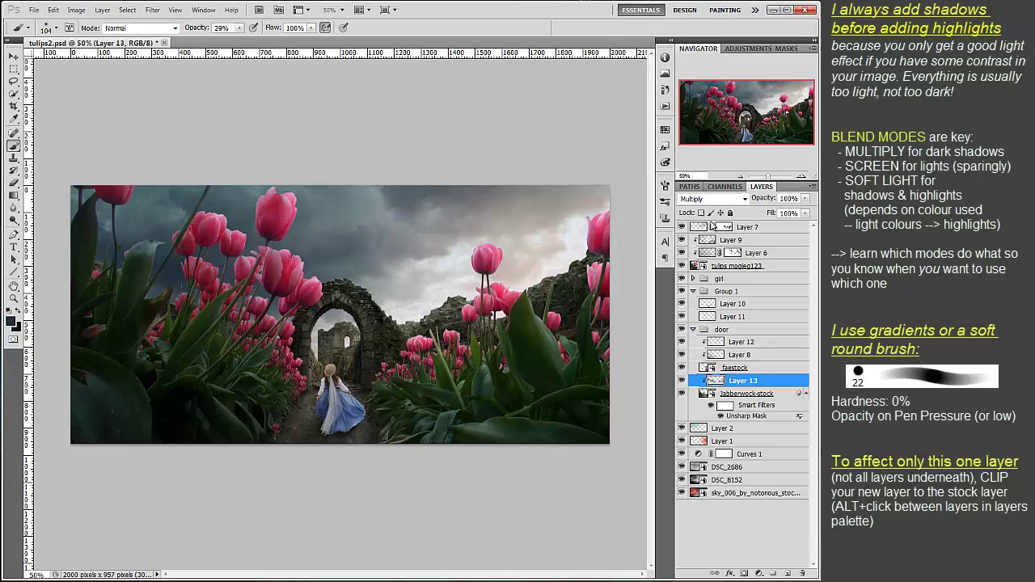
Hide the tulips layer and brush more shadow over the stone wall left of the archway on Layer 13.
{"action": "left_click", "coordinate": [682, 265]}
{"action": "left_click", "coordinate": [14, 182]}
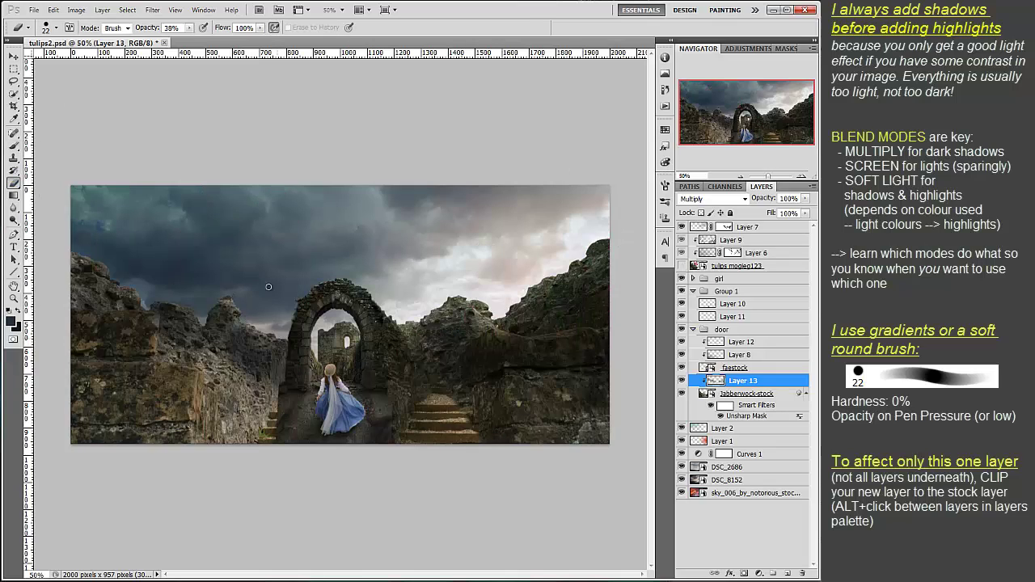
{"action": "key", "text": "b"}
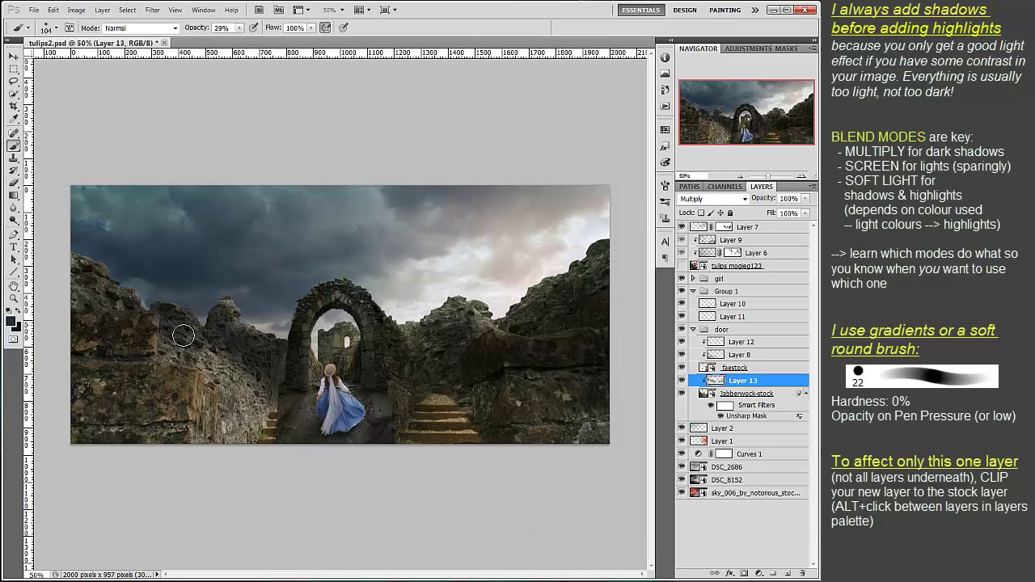
{"action": "mouse_move", "coordinate": [137, 324]}
{"action": "left_mouse_down"}
{"action": "mouse_move", "coordinate": [227, 373]}
{"action": "mouse_move", "coordinate": [261, 378]}
{"action": "mouse_move", "coordinate": [191, 348]}
{"action": "mouse_move", "coordinate": [227, 372]}
{"action": "mouse_move", "coordinate": [201, 385]}
{"action": "mouse_move", "coordinate": [228, 408]}
{"action": "mouse_move", "coordinate": [95, 438]}
{"action": "mouse_move", "coordinate": [237, 458]}
{"action": "mouse_move", "coordinate": [258, 405]}
{"action": "mouse_move", "coordinate": [222, 415]}
{"action": "mouse_move", "coordinate": [160, 390]}
{"action": "mouse_move", "coordinate": [164, 424]}
{"action": "mouse_move", "coordinate": [204, 430]}
{"action": "left_mouse_up"}
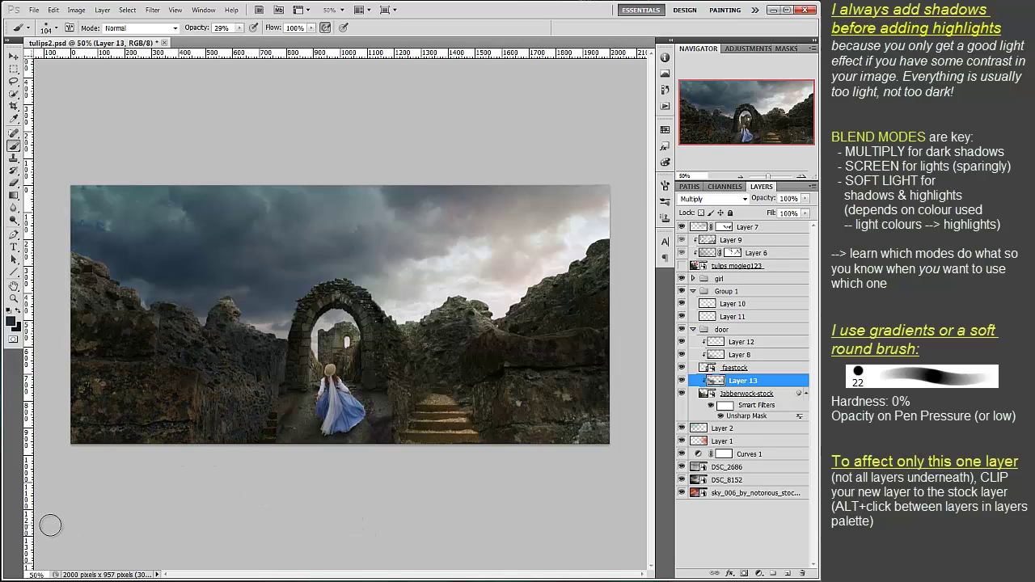
Deepen the shadow along the base of the walls on Layer 13, then show the tulips layer again.
{"action": "mouse_move", "coordinate": [425, 417]}
{"action": "left_mouse_down"}
{"action": "mouse_move", "coordinate": [466, 437]}
{"action": "mouse_move", "coordinate": [615, 419]}
{"action": "left_mouse_up"}
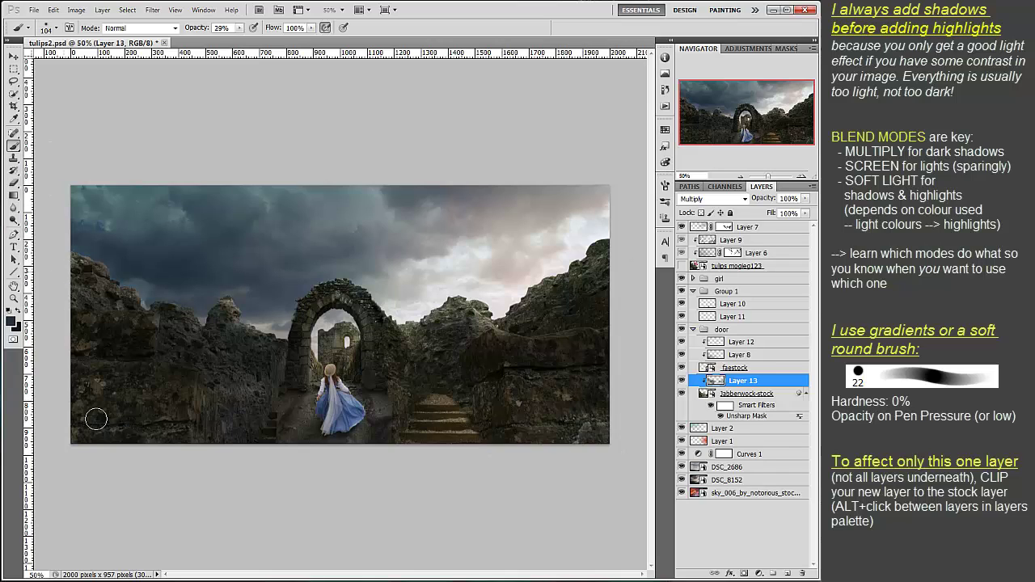
{"action": "key", "text": "e"}
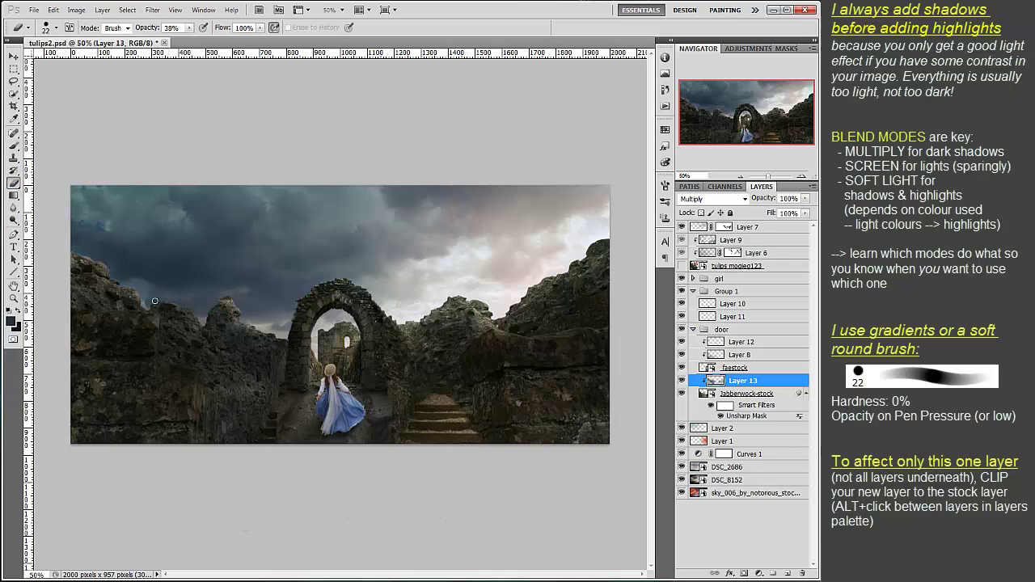
{"action": "key", "text": "b"}
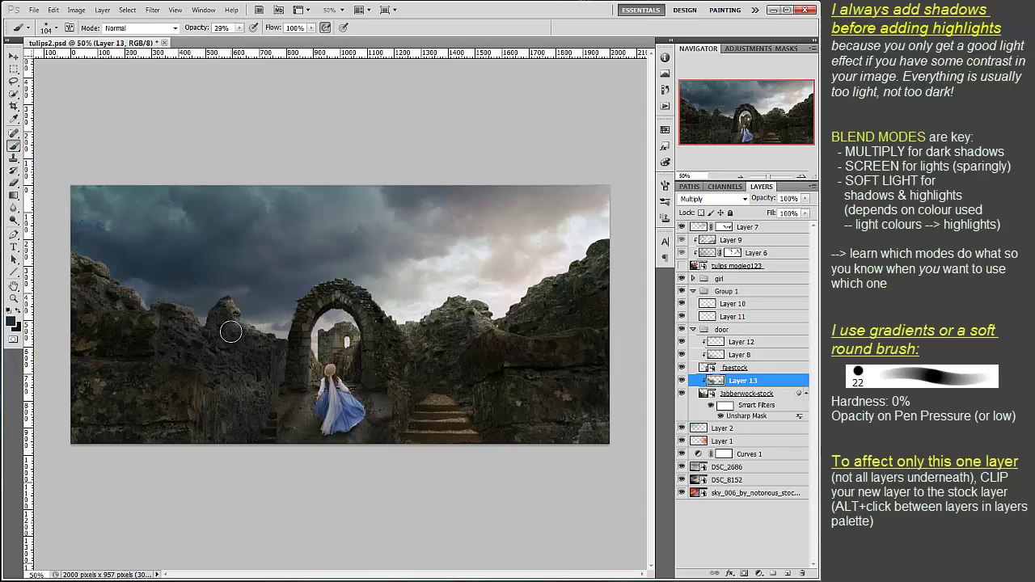
{"action": "left_click", "coordinate": [682, 266]}
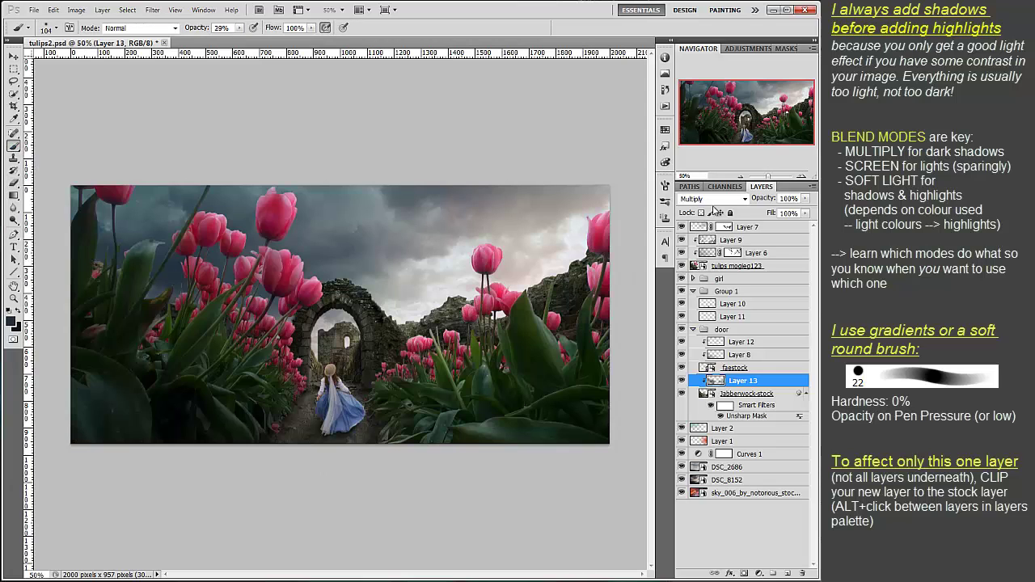
Add a clipped layer above Layer 13 and set its blend mode to Hard Light.
{"action": "left_click", "coordinate": [788, 573]}
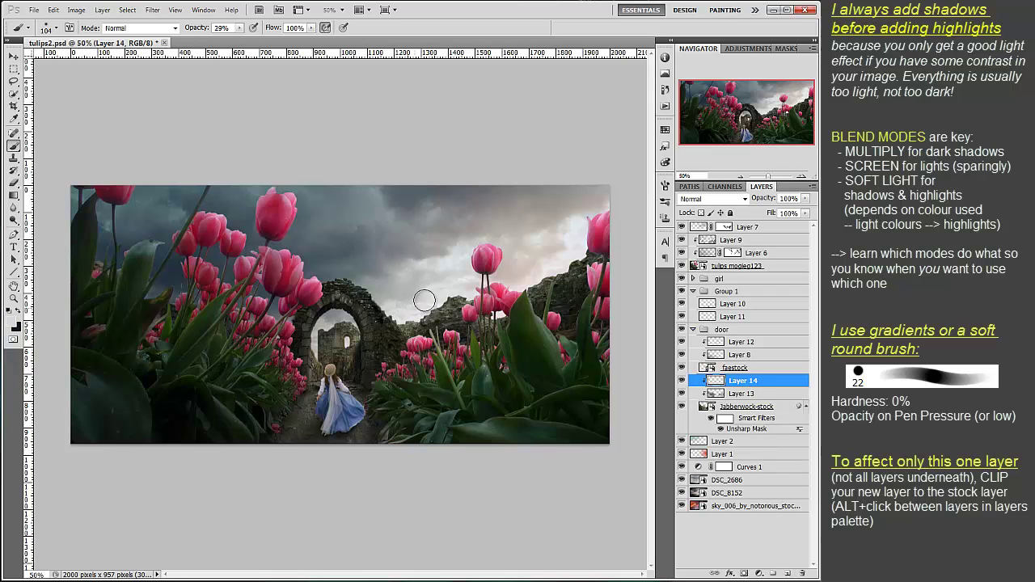
{"action": "left_click", "coordinate": [711, 199]}
{"action": "left_click", "coordinate": [712, 361]}
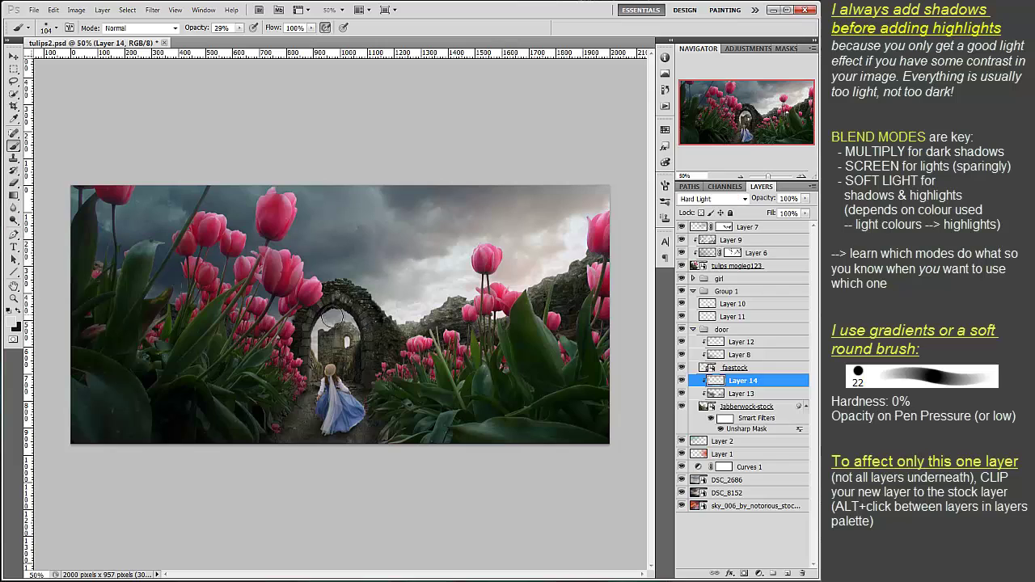
Shift the hue of the wall highlights on Layer 14 with Hue/Saturation, using saturation +100 and lightness -7.
{"action": "key", "text": "ctrl+u"}
{"action": "left_click_drag", "start_coordinate": [174, 204], "coordinate": [208, 206]}
{"action": "left_click_drag", "start_coordinate": [175, 174], "coordinate": [156, 175]}
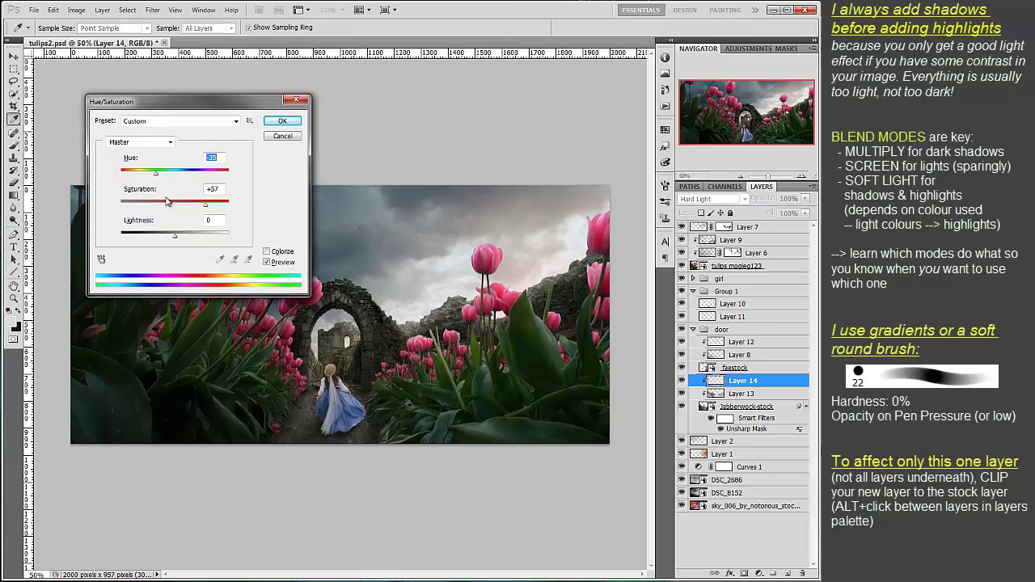
{"action": "left_click_drag", "start_coordinate": [205, 204], "coordinate": [234, 204]}
{"action": "left_click_drag", "start_coordinate": [157, 175], "coordinate": [199, 188]}
{"action": "mouse_move", "coordinate": [178, 240]}
{"action": "left_mouse_down"}
{"action": "mouse_move", "coordinate": [161, 242]}
{"action": "mouse_move", "coordinate": [171, 241]}
{"action": "left_mouse_up"}
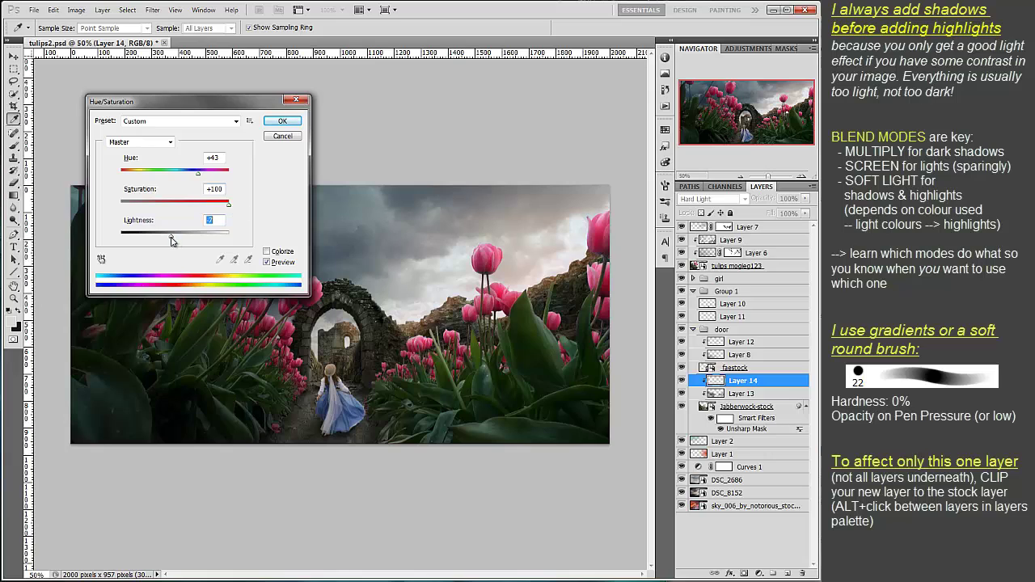
{"action": "mouse_move", "coordinate": [199, 175]}
{"action": "left_mouse_down"}
{"action": "mouse_move", "coordinate": [158, 205]}
{"action": "mouse_move", "coordinate": [164, 180]}
{"action": "left_mouse_up"}
{"action": "left_click", "coordinate": [282, 120]}
Mute Layer 14's highlights with a second Hue/Saturation adjustment: hue -7, saturation -31, lightness -6.
{"action": "key", "text": "b"}
{"action": "key", "text": "ctrl+u"}
{"action": "left_click_drag", "start_coordinate": [175, 236], "coordinate": [171, 237]}
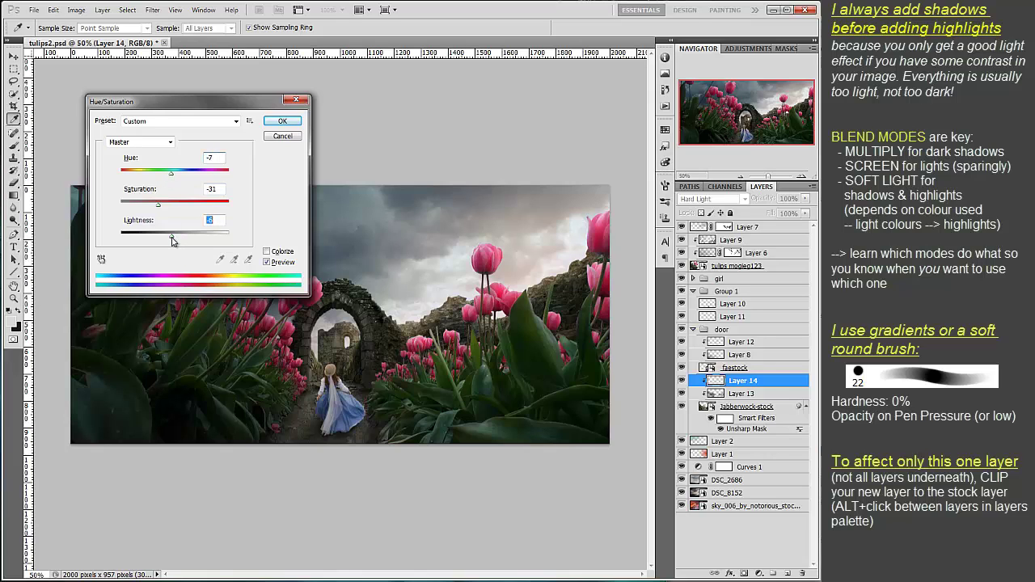
{"action": "key", "text": "Return"}
{"action": "left_click", "coordinate": [684, 381]}
Set the brush to 53 px and refine the wall highlights on Layer 14, softening them with the Eraser at 38% opacity.
{"action": "right_click", "coordinate": [238, 137]}
{"action": "left_click_drag", "start_coordinate": [278, 166], "coordinate": [267, 167]}
{"action": "key", "text": "Return"}
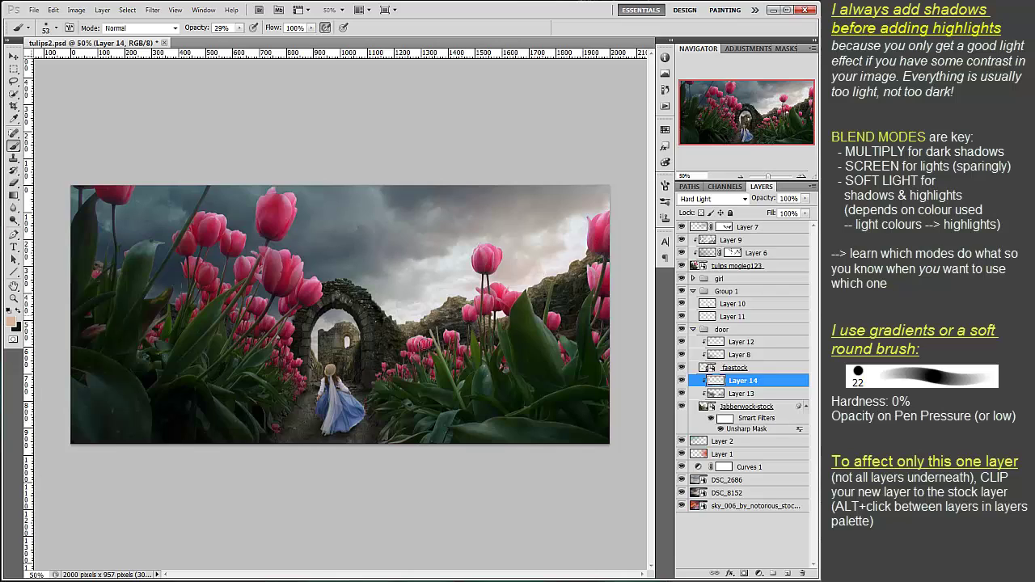
{"action": "key", "text": "e"}
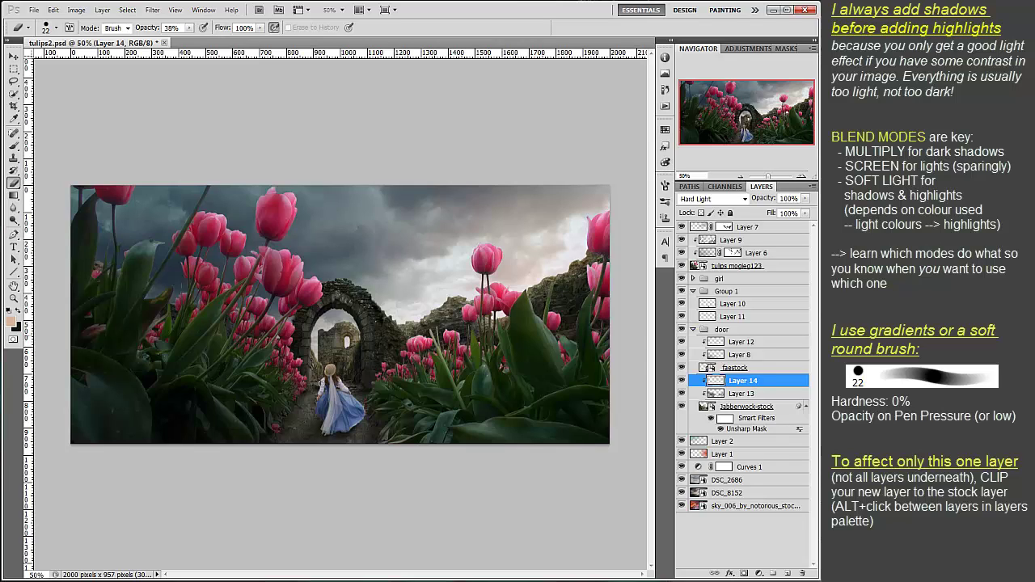
{"action": "key", "text": "b"}
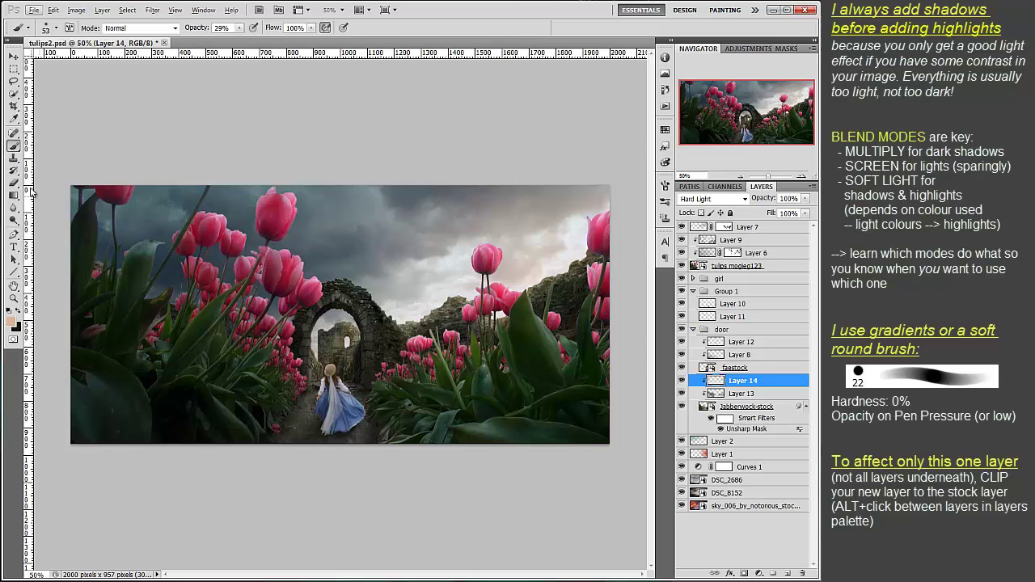
Add a layer above Layer 14, clip it to the ruined walls, and set its blend mode to Overlay.
{"action": "key", "text": "ctrl+shift+alt+n"}
{"action": "key", "text": "ctrl+alt+g"}
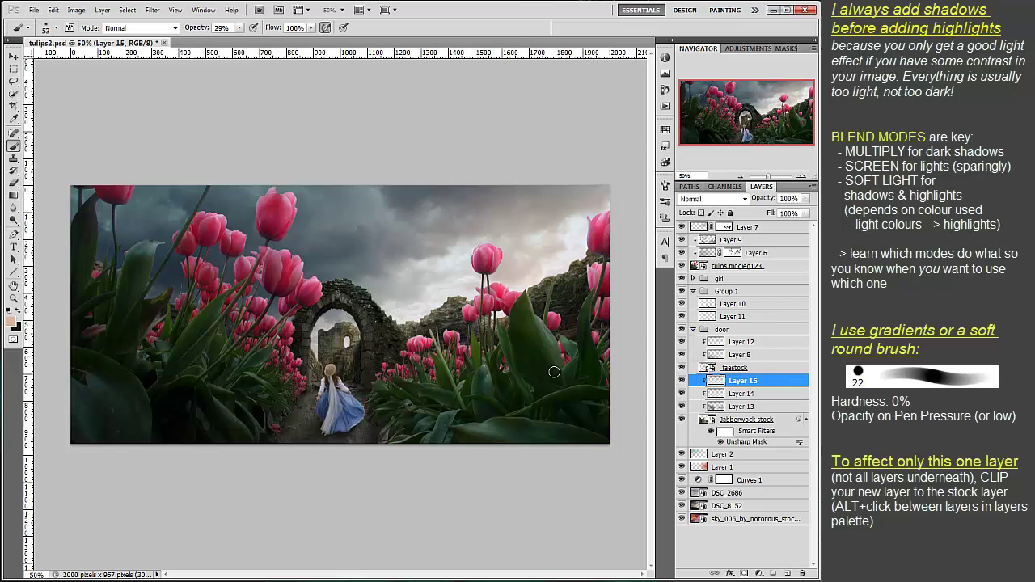
{"action": "left_click", "coordinate": [712, 199]}
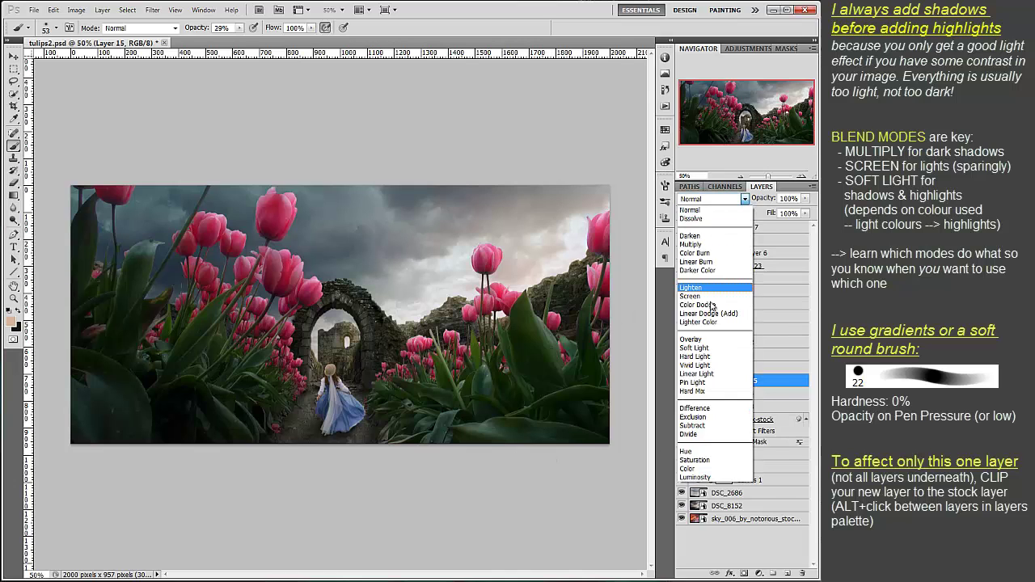
{"action": "left_click", "coordinate": [712, 332]}
Brush pale cream highlights onto the walls on Layer 15 at 12 px and change the layer's blend mode to Screen.
{"action": "right_click", "coordinate": [422, 301]}
{"action": "key", "text": "alt"}
{"action": "left_click", "coordinate": [12, 322]}
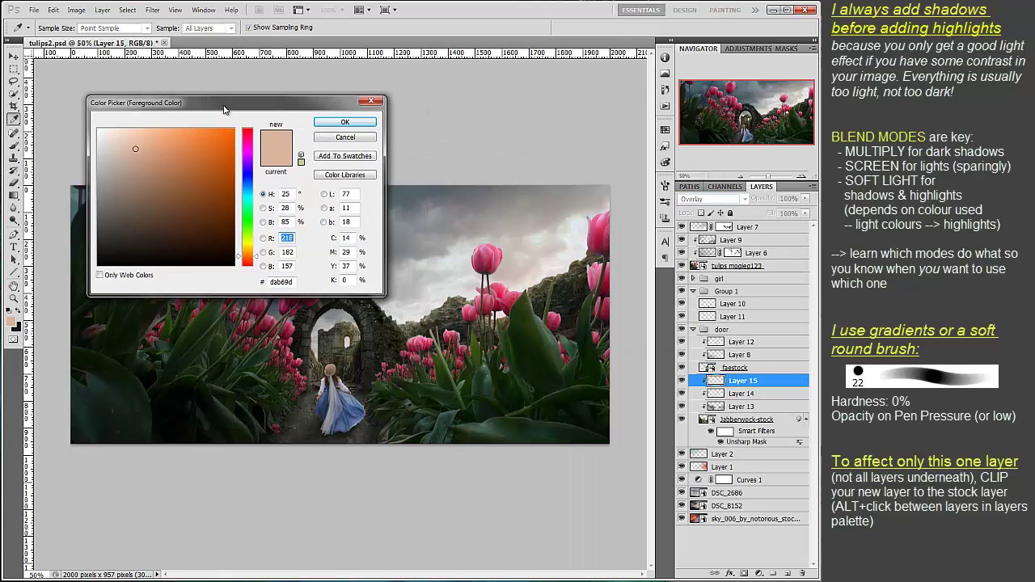
{"action": "left_click_drag", "start_coordinate": [202, 96], "coordinate": [193, 97]}
{"action": "left_click", "coordinate": [123, 139]}
{"action": "left_click", "coordinate": [330, 123]}
{"action": "key", "text": "bracketleft"}
{"action": "key", "text": "bracketleft"}
{"action": "key", "text": "bracketleft"}
{"action": "key", "text": "bracketleft"}
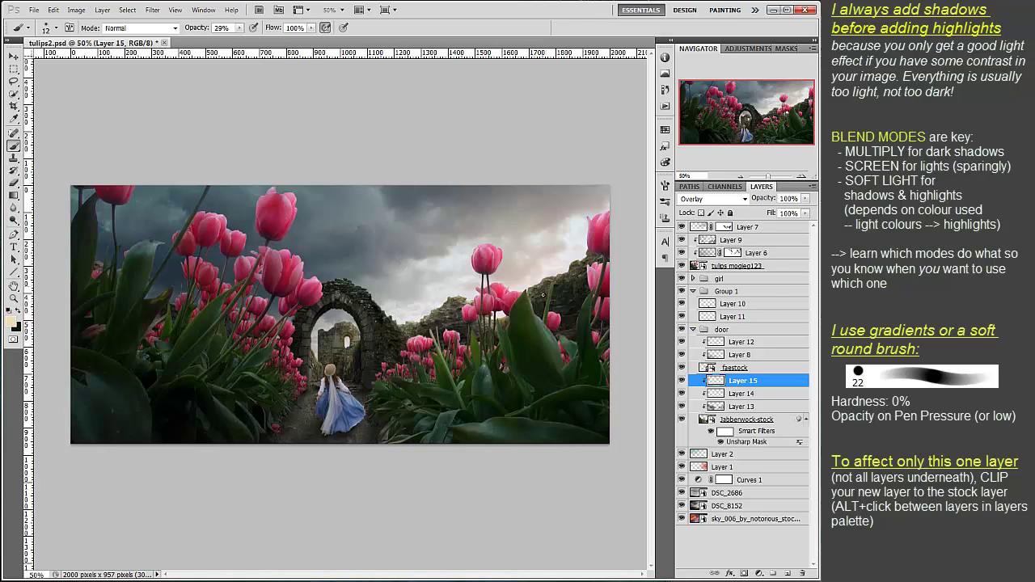
{"action": "left_click", "coordinate": [712, 198]}
{"action": "left_click", "coordinate": [719, 301]}
Add a layer above Layer 12, clip it to the archway, and set its blend mode to Hard Light.
{"action": "left_click", "coordinate": [743, 343]}
{"action": "left_click", "coordinate": [788, 574]}
{"action": "left_click", "coordinate": [716, 348], "text": "alt"}
{"action": "left_click", "coordinate": [715, 199]}
{"action": "left_click", "coordinate": [704, 358]}
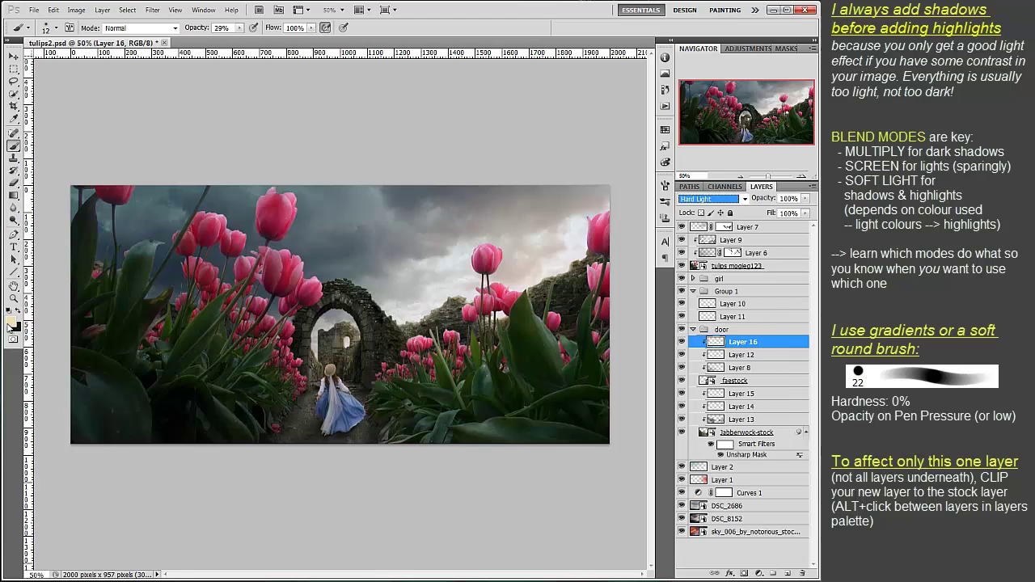
Choose a peach foreground colour and brush 53 px highlights onto the archway on Layer 16 and the walls on Layer 14.
{"action": "left_click", "coordinate": [9, 326]}
{"action": "left_click", "coordinate": [132, 150]}
{"action": "left_click", "coordinate": [235, 256]}
{"action": "left_click", "coordinate": [342, 126]}
{"action": "right_click", "coordinate": [396, 143]}
{"action": "left_click", "coordinate": [435, 162]}
{"action": "left_click", "coordinate": [440, 116]}
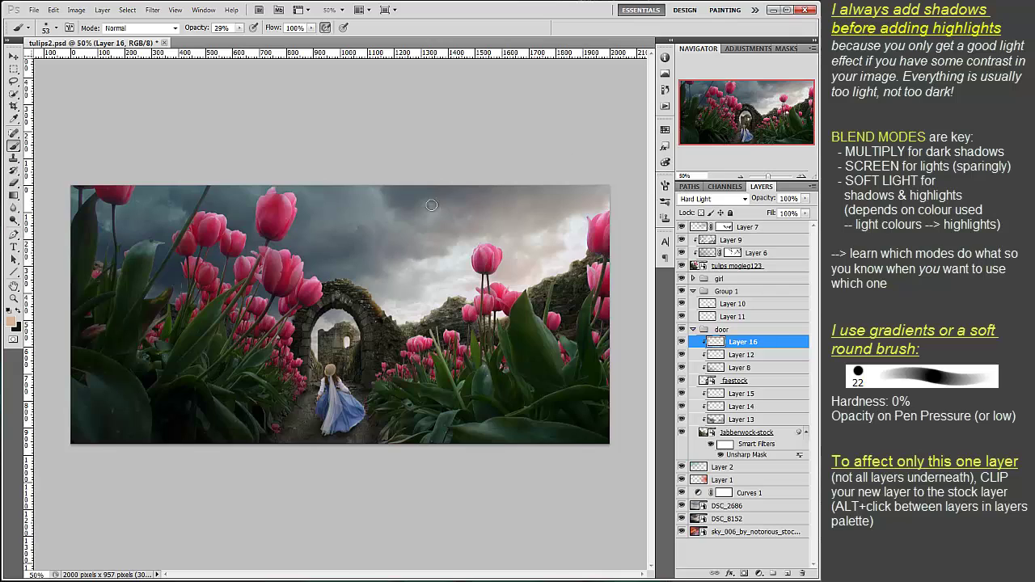
{"action": "left_click", "coordinate": [738, 408]}
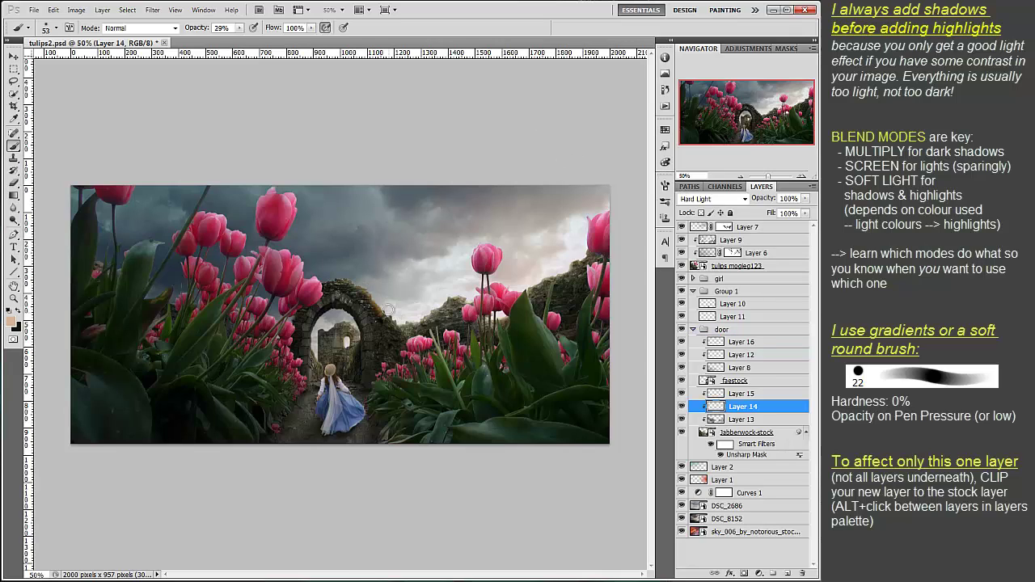
Tone down the orange archway highlights on Layer 16 by adjusting hue and lightness with Hue/Saturation.
{"action": "left_click", "coordinate": [741, 342]}
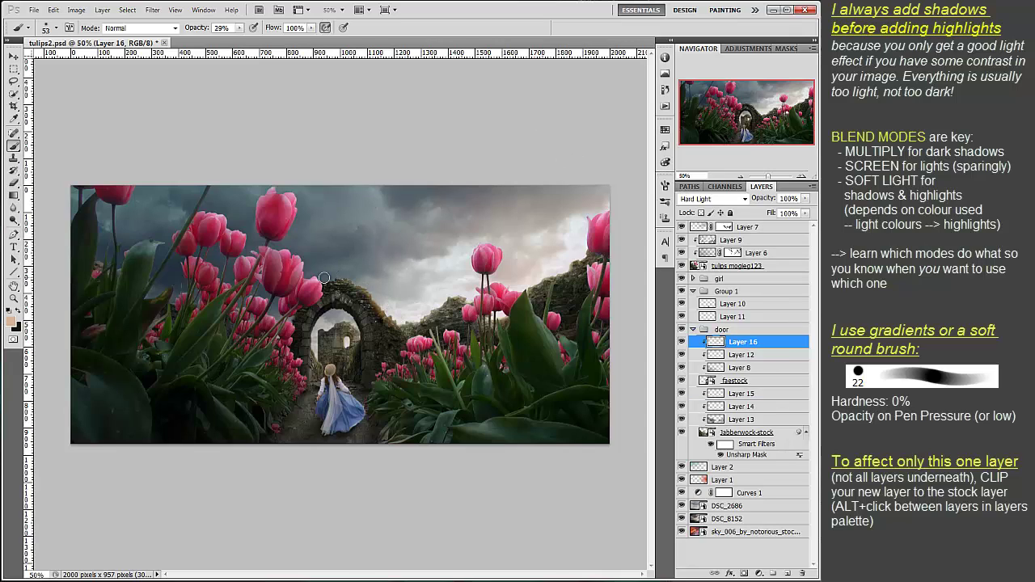
{"action": "key", "text": "ctrl+u"}
{"action": "left_click", "coordinate": [185, 236]}
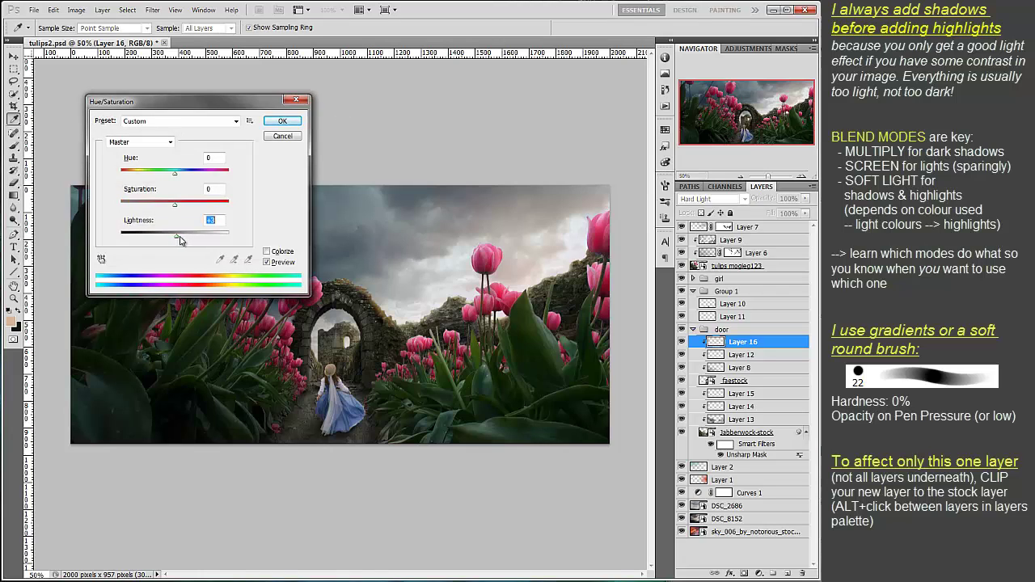
{"action": "left_click_drag", "start_coordinate": [194, 175], "coordinate": [175, 176]}
{"action": "left_click", "coordinate": [283, 121]}
{"action": "key", "text": "b"}
Soften the highlights beside the archway on Layers 15 and 14 with the Eraser, comparing each layer hidden and shown.
{"action": "left_click", "coordinate": [736, 394]}
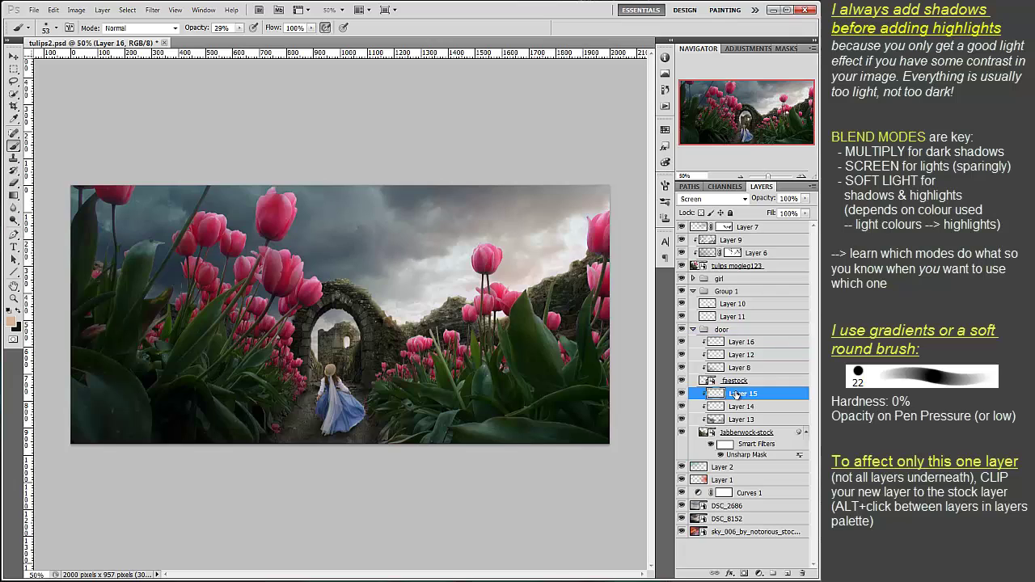
{"action": "key", "text": "e"}
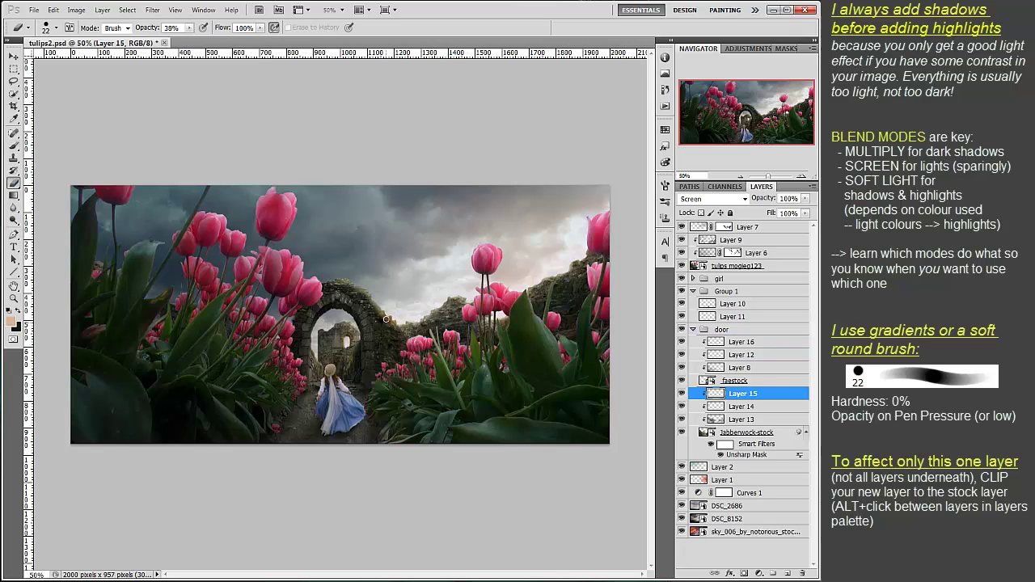
{"action": "left_click", "coordinate": [683, 395]}
{"action": "left_click", "coordinate": [683, 395]}
{"action": "left_click", "coordinate": [737, 407]}
{"action": "left_click", "coordinate": [683, 406]}
{"action": "left_click", "coordinate": [682, 407]}
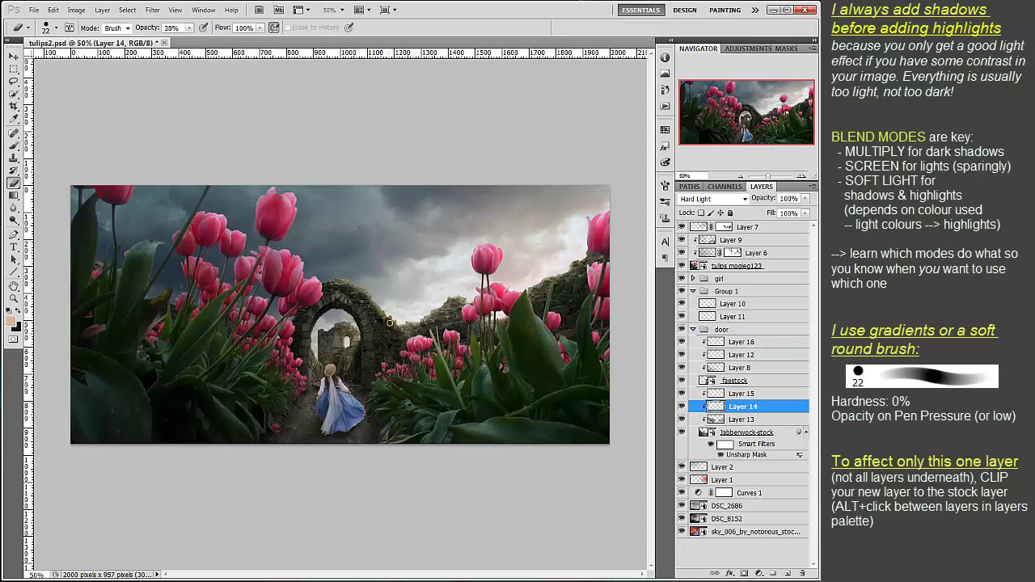
Lower Layer 16's opacity to 74% and touch up the archway highlights with a grey sampled from its stone.
{"action": "left_click", "coordinate": [732, 342]}
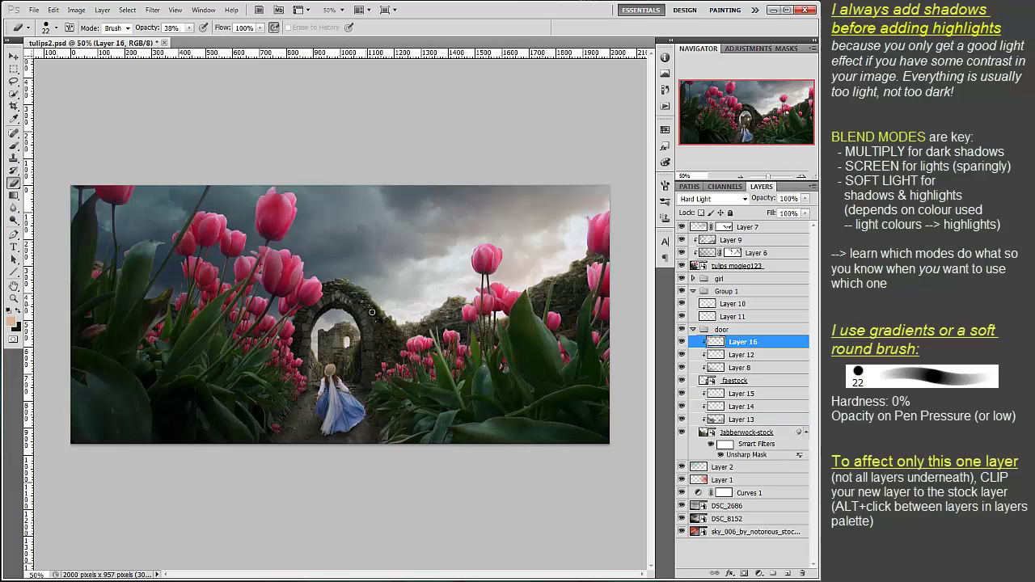
{"action": "left_click_drag", "start_coordinate": [805, 198], "coordinate": [791, 212]}
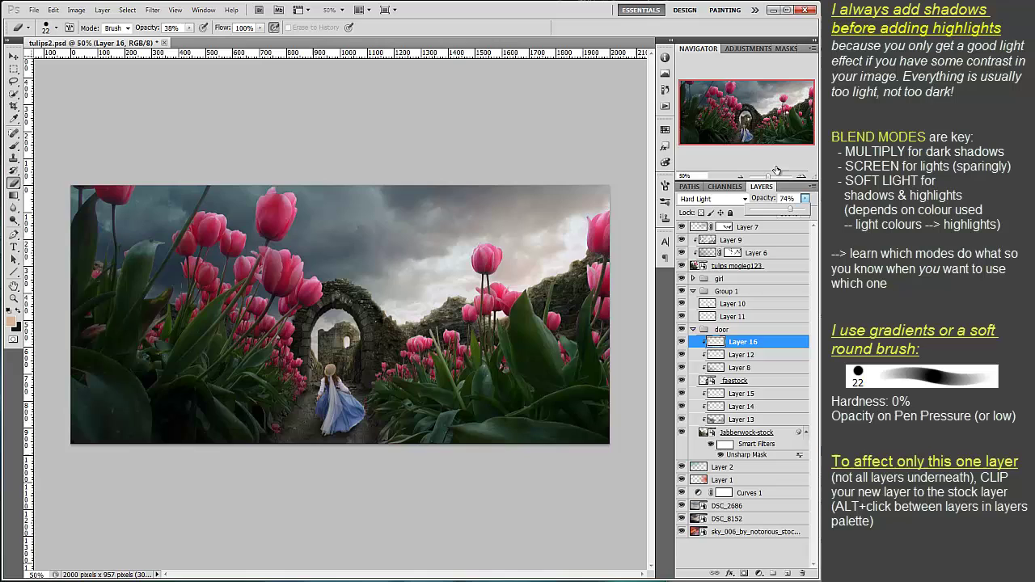
{"action": "left_click", "coordinate": [14, 147]}
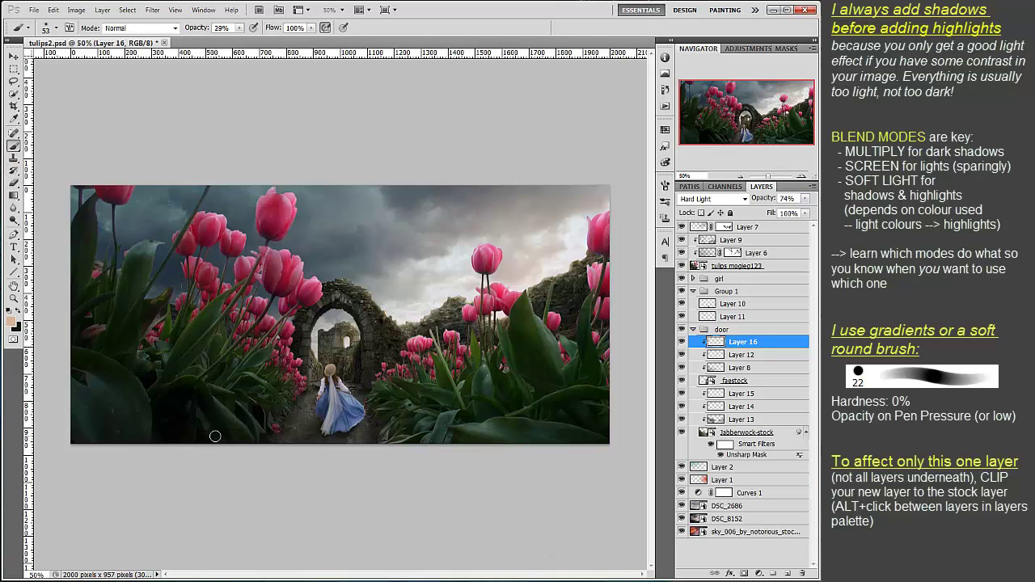
{"action": "key", "text": "ctrl+alt+u"}
{"action": "key", "text": "Escape"}
{"action": "left_click", "coordinate": [315, 354], "text": "alt"}
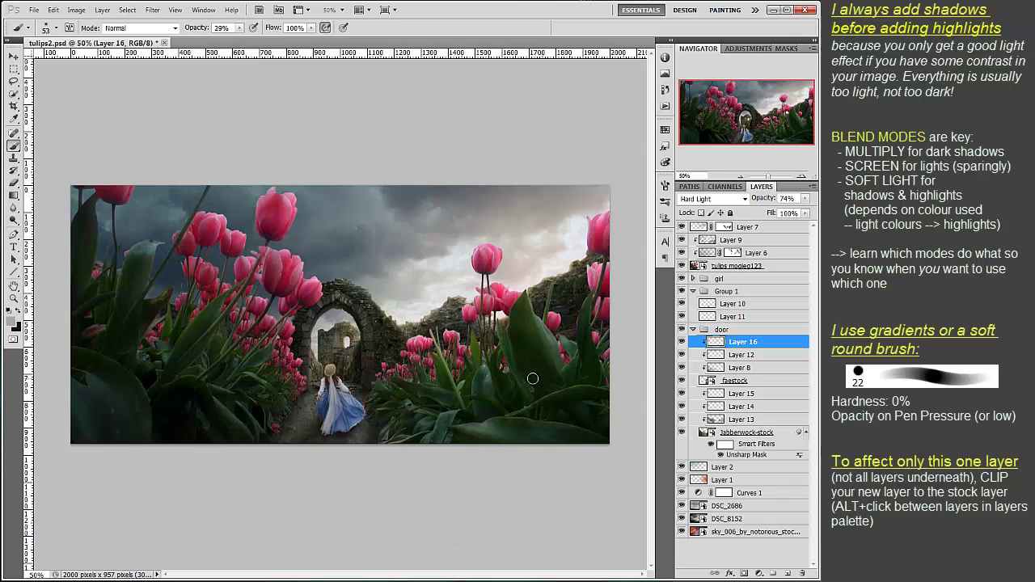
{"action": "key", "text": "e"}
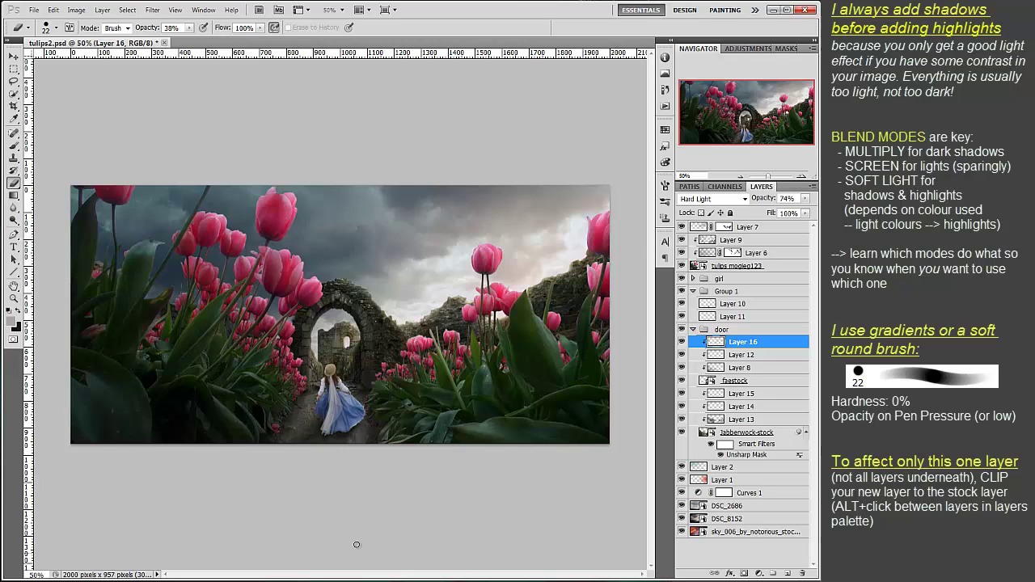
Add a clipped layer above Layer 16 and set its blend mode to Overlay.
{"action": "left_click", "coordinate": [788, 574]}
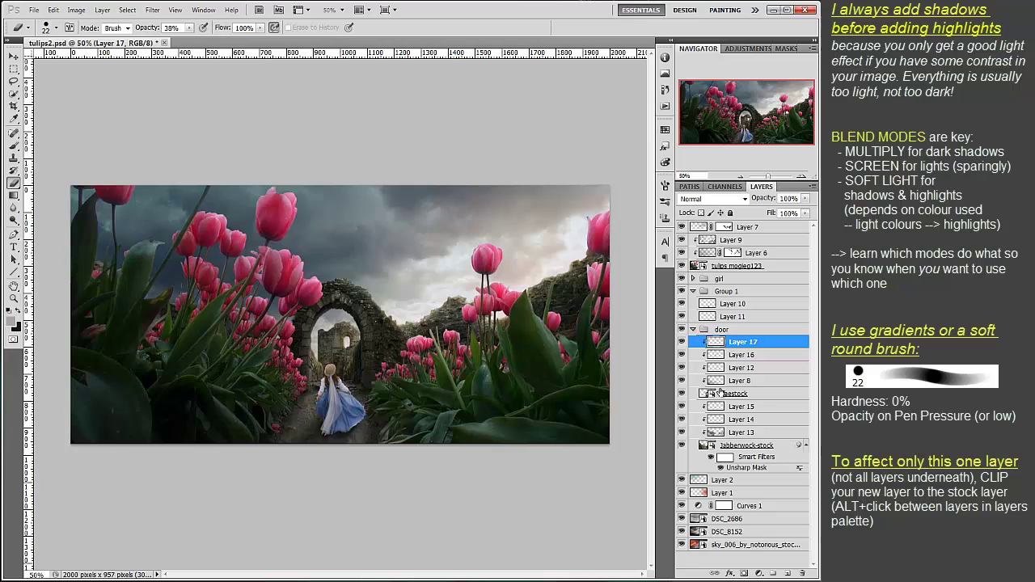
{"action": "left_click", "coordinate": [712, 199]}
{"action": "left_click", "coordinate": [710, 297]}
{"action": "left_click", "coordinate": [712, 199]}
{"action": "left_click", "coordinate": [700, 339]}
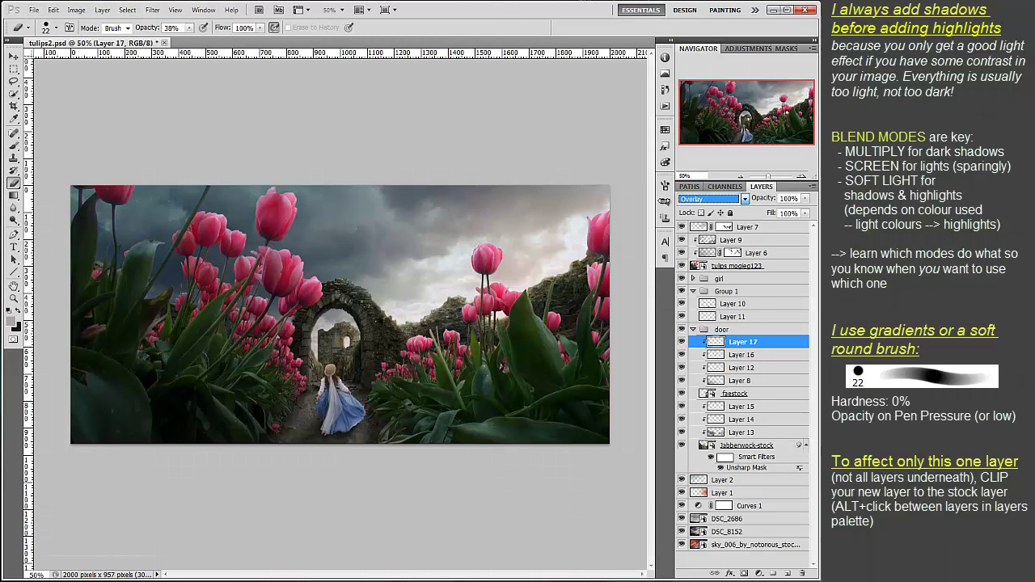
Set the brush to 7 px and paint fine highlights along the archway's upper edge on Layer 17.
{"action": "left_click", "coordinate": [13, 146]}
{"action": "right_click", "coordinate": [401, 218]}
{"action": "left_click", "coordinate": [421, 162]}
{"action": "left_click", "coordinate": [358, 287]}
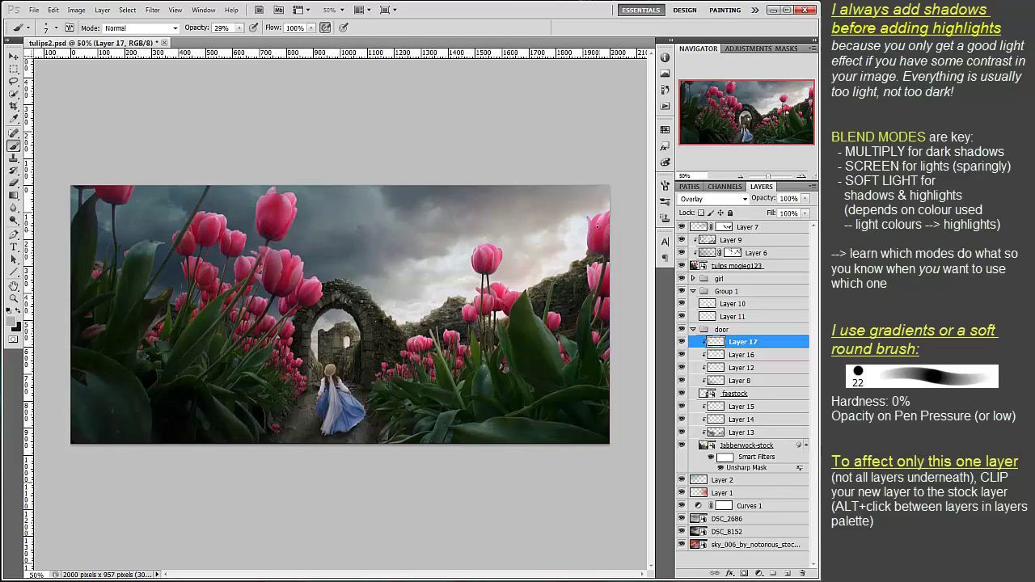
Add a layer above Layer 15, clip it to the ruined walls, and set its blend mode to Overlay.
{"action": "left_click", "coordinate": [732, 406]}
{"action": "left_click", "coordinate": [787, 574]}
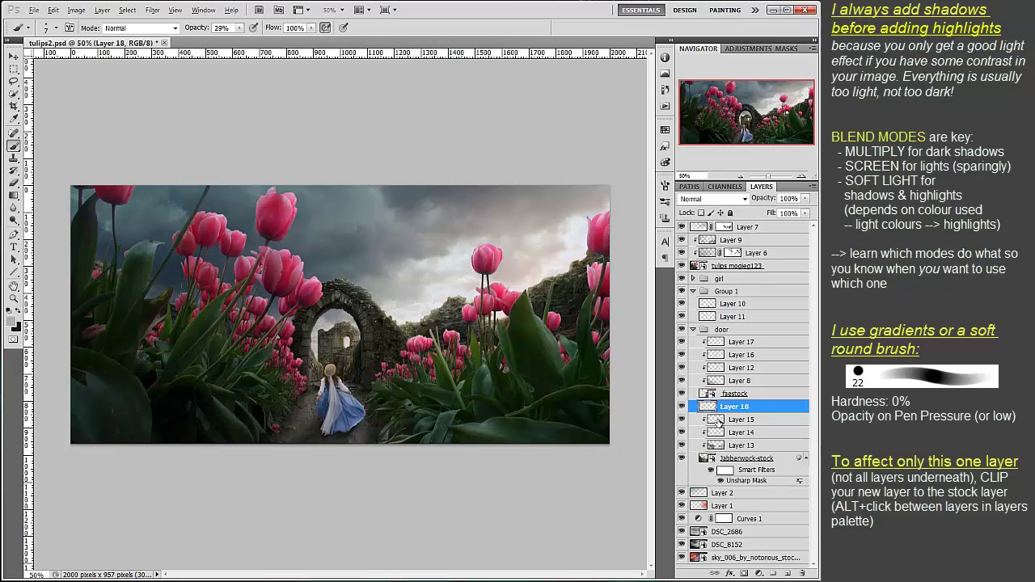
{"action": "left_click", "coordinate": [712, 199]}
{"action": "left_click", "coordinate": [704, 267]}
Paint highlights along the ruined walls' upper edges on Layer 18 and hide the tulips layer to inspect the walls.
{"action": "left_click", "coordinate": [386, 318]}
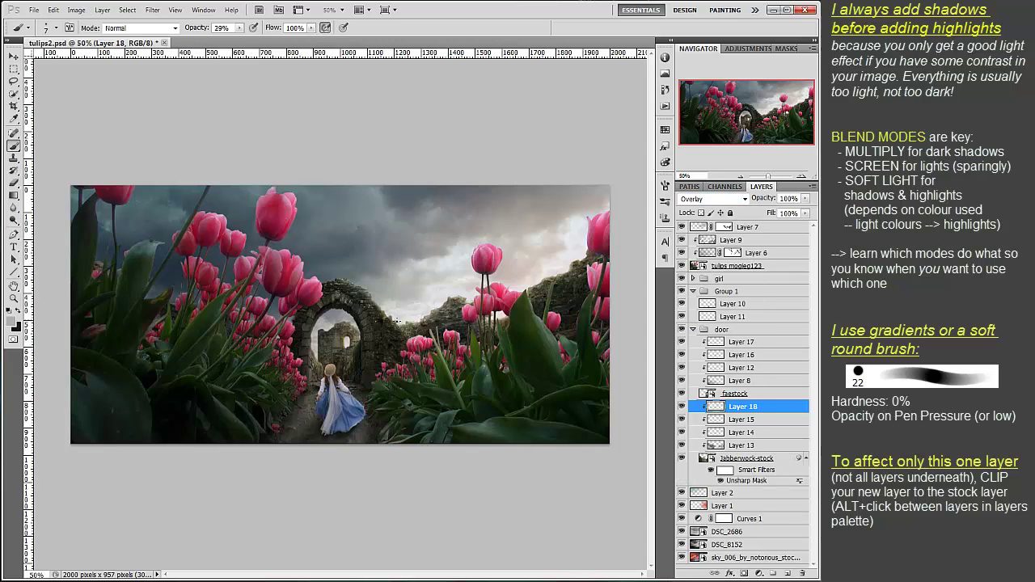
{"action": "left_click", "coordinate": [683, 265]}
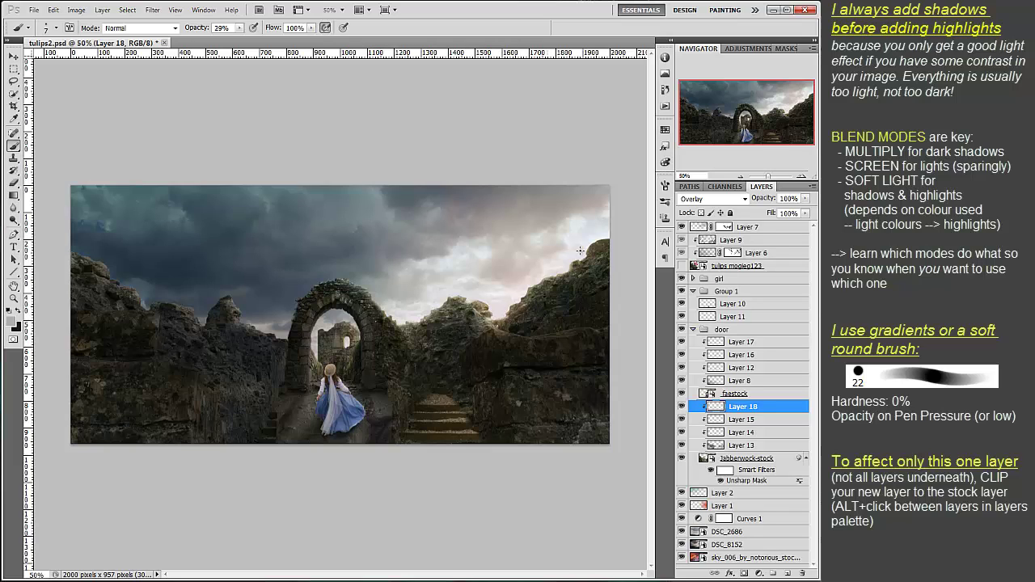
{"action": "left_click", "coordinate": [726, 420]}
{"action": "left_click", "coordinate": [729, 406]}
Add a layer mask to Layer 16 in the door group and show the tulips layer again.
{"action": "left_click", "coordinate": [722, 341]}
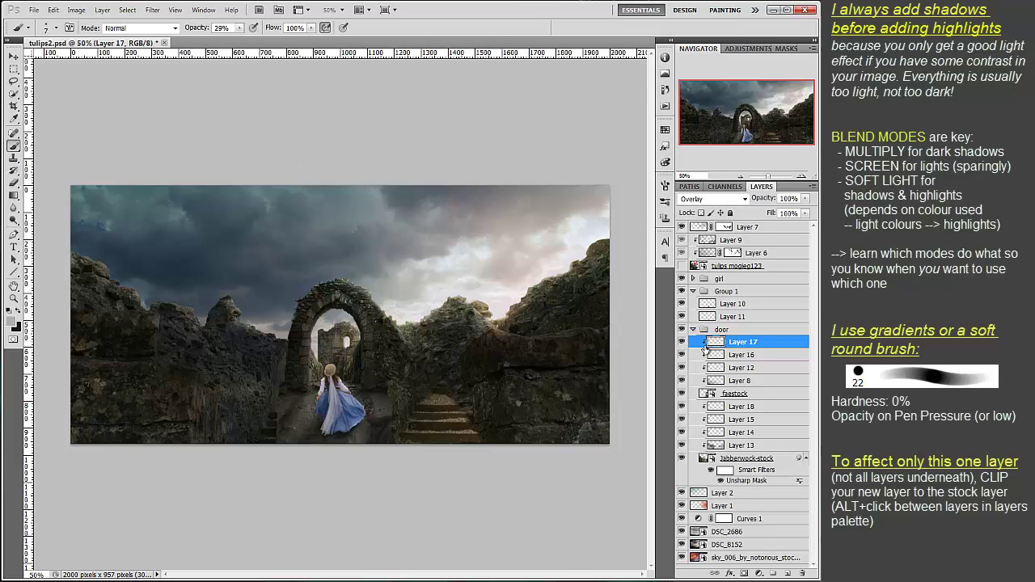
{"action": "left_click", "coordinate": [732, 358]}
{"action": "left_click", "coordinate": [746, 574]}
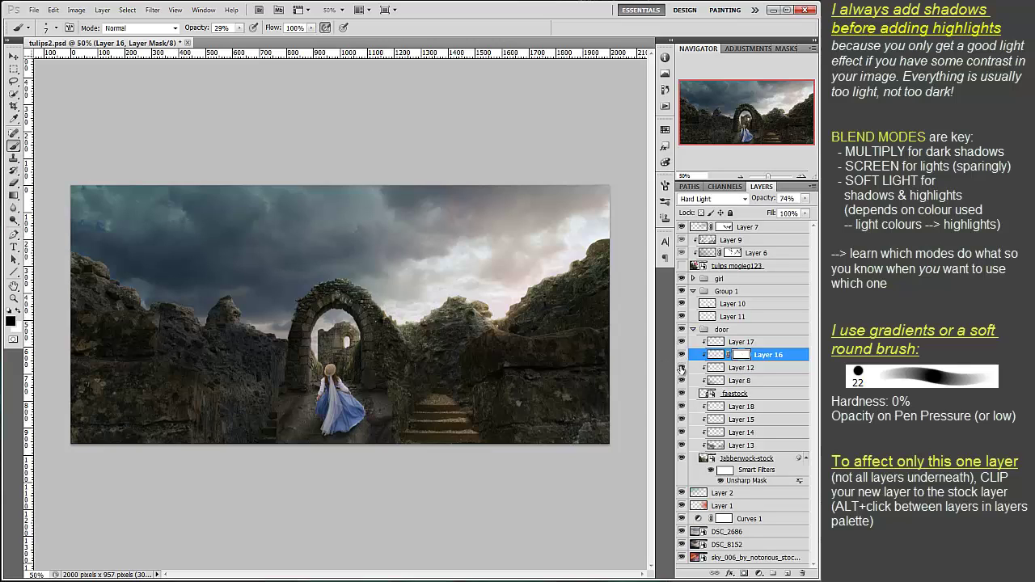
{"action": "left_click", "coordinate": [681, 265]}
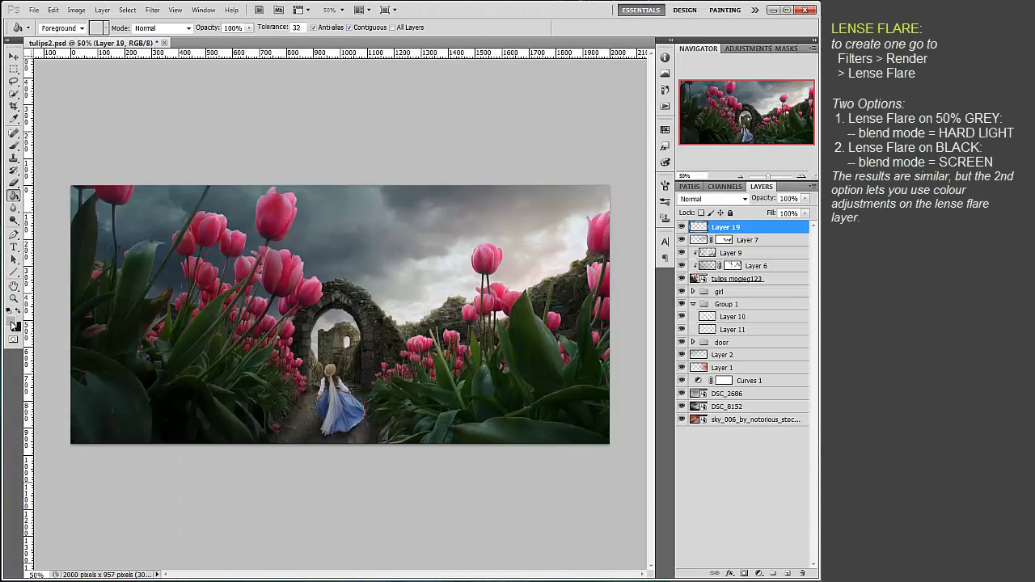
Set the foreground colour to 0% saturation and 50% brightness and fill Layer 19 with this grey.
{"action": "left_click", "coordinate": [12, 321]}
{"action": "double_click", "coordinate": [275, 223]}
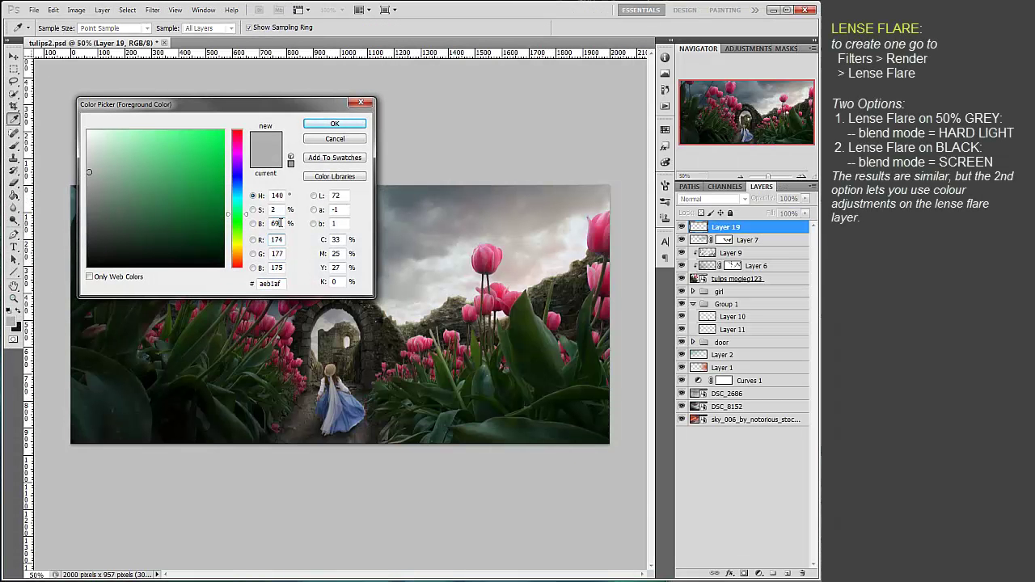
{"action": "type", "text": "50"}
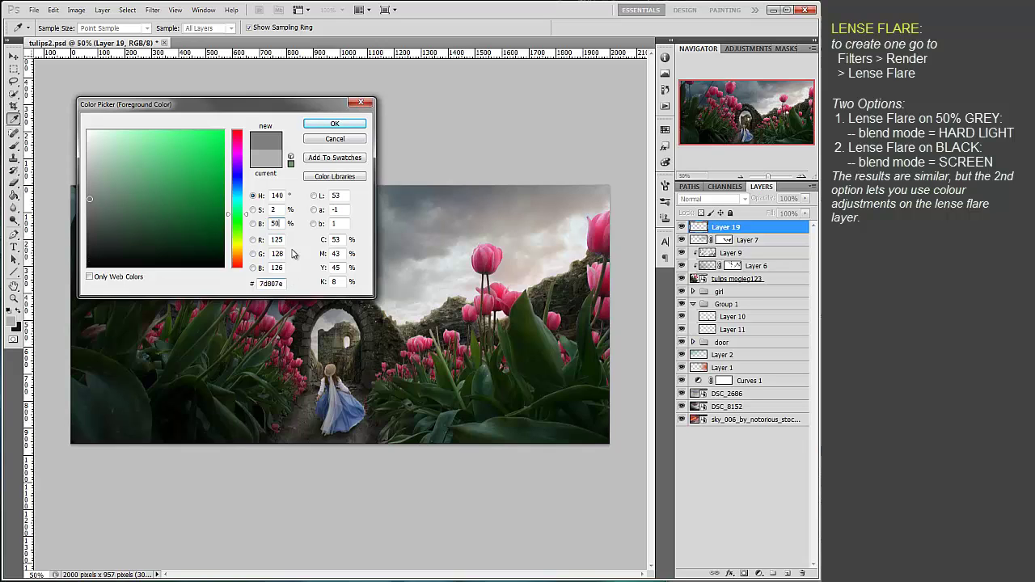
{"action": "double_click", "coordinate": [275, 208]}
{"action": "type", "text": "0"}
{"action": "left_click", "coordinate": [335, 124]}
{"action": "key", "text": "g"}
{"action": "left_click", "coordinate": [299, 298]}
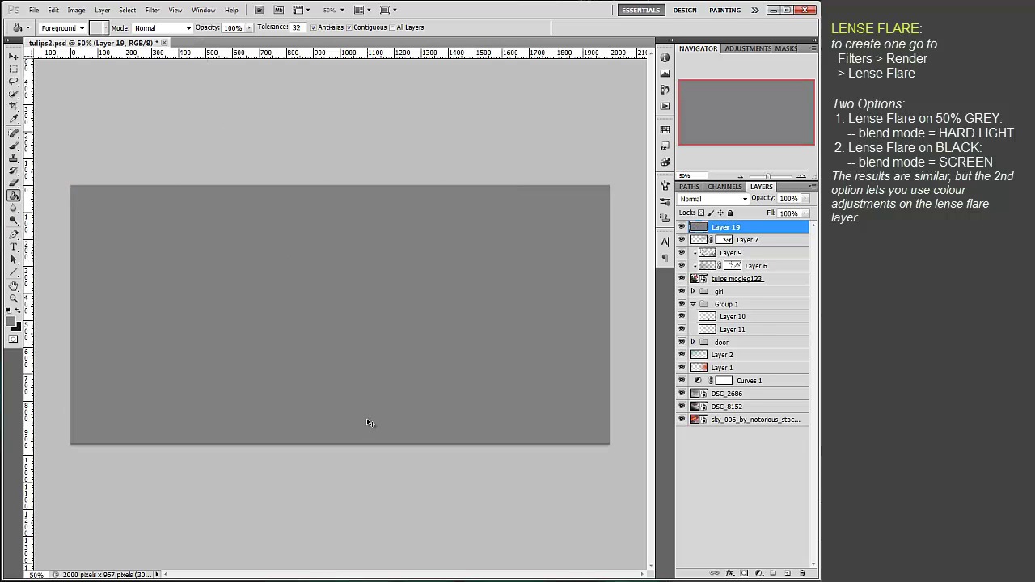
Render a 105mm Prime lens flare on the grey Layer 19 smart object, adjusting the flare's brightness.
{"action": "left_click", "coordinate": [152, 9]}
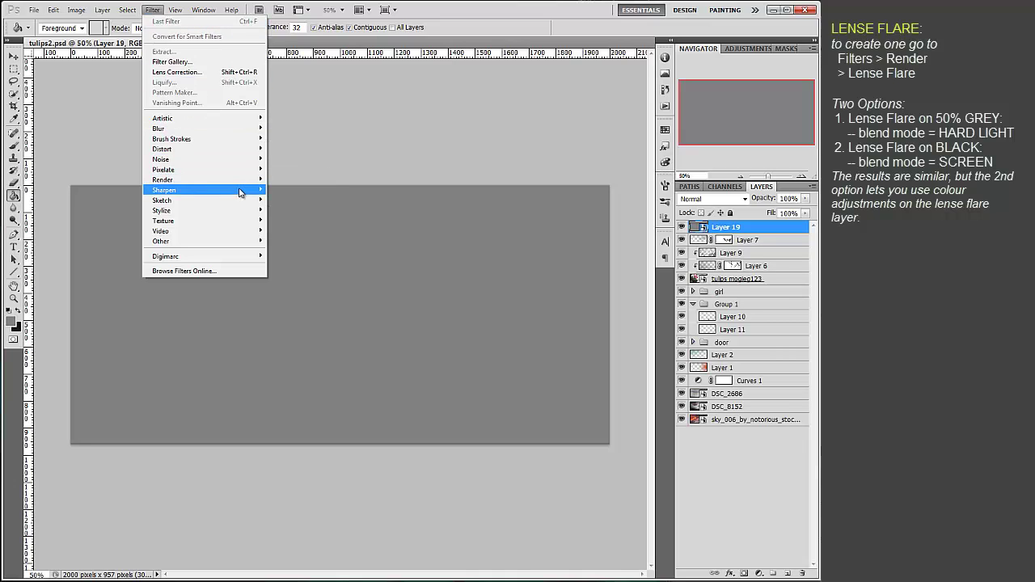
{"action": "mouse_move", "coordinate": [257, 181]}
{"action": "left_click", "coordinate": [316, 215]}
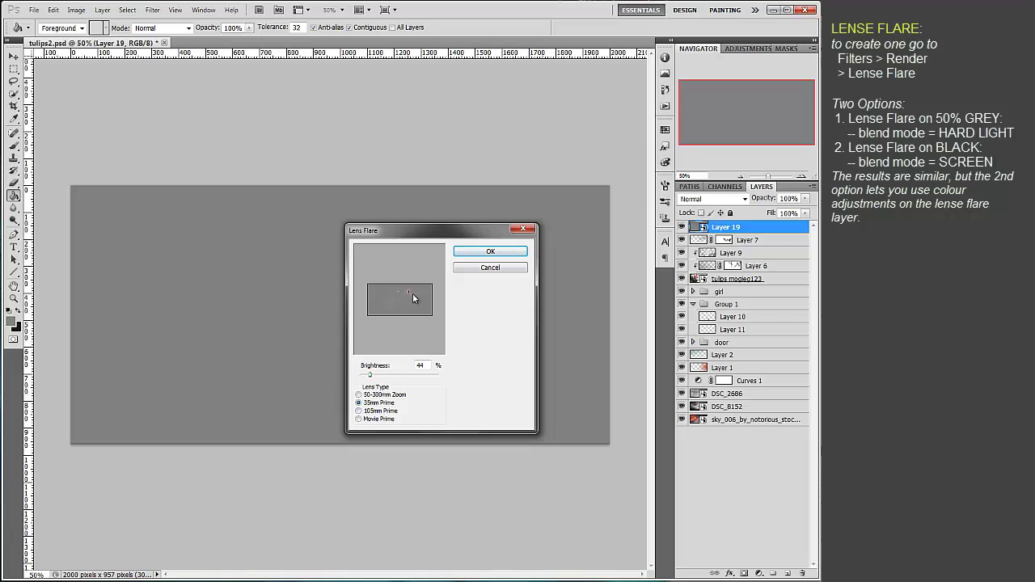
{"action": "left_click_drag", "start_coordinate": [370, 375], "coordinate": [371, 376]}
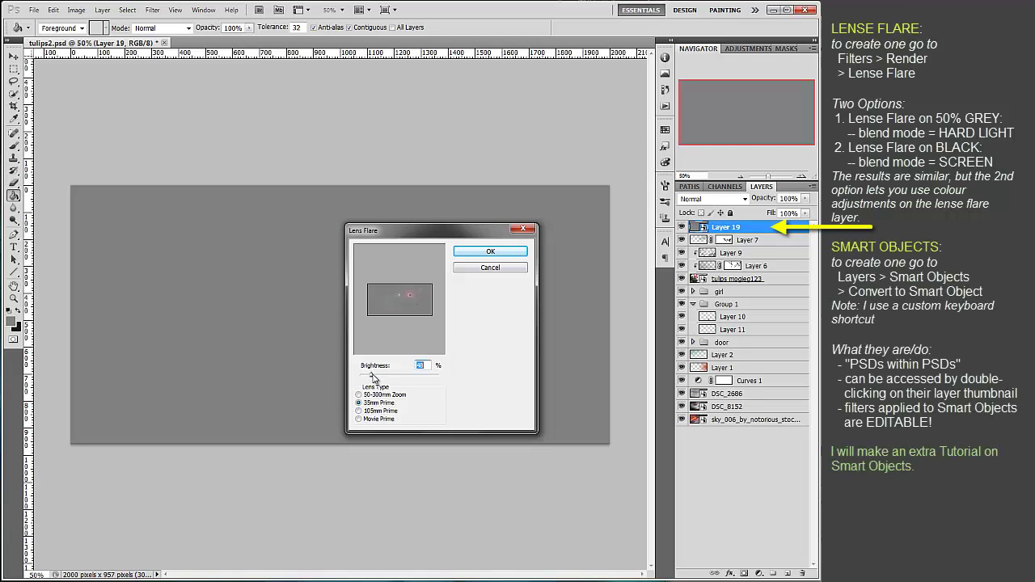
{"action": "left_click", "coordinate": [359, 411]}
{"action": "left_click_drag", "start_coordinate": [371, 376], "coordinate": [371, 375]}
{"action": "left_click", "coordinate": [502, 256]}
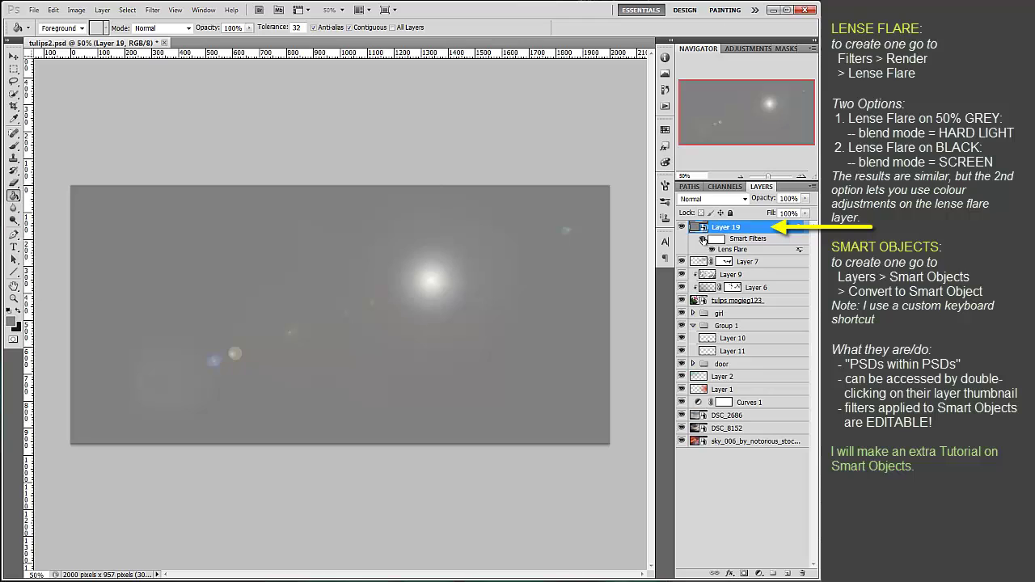
Set Layer 19's blend mode to Hard Light and move the flare onto the tulips beside the large leaf.
{"action": "left_click", "coordinate": [702, 239]}
{"action": "left_click", "coordinate": [702, 239]}
{"action": "left_click", "coordinate": [724, 199]}
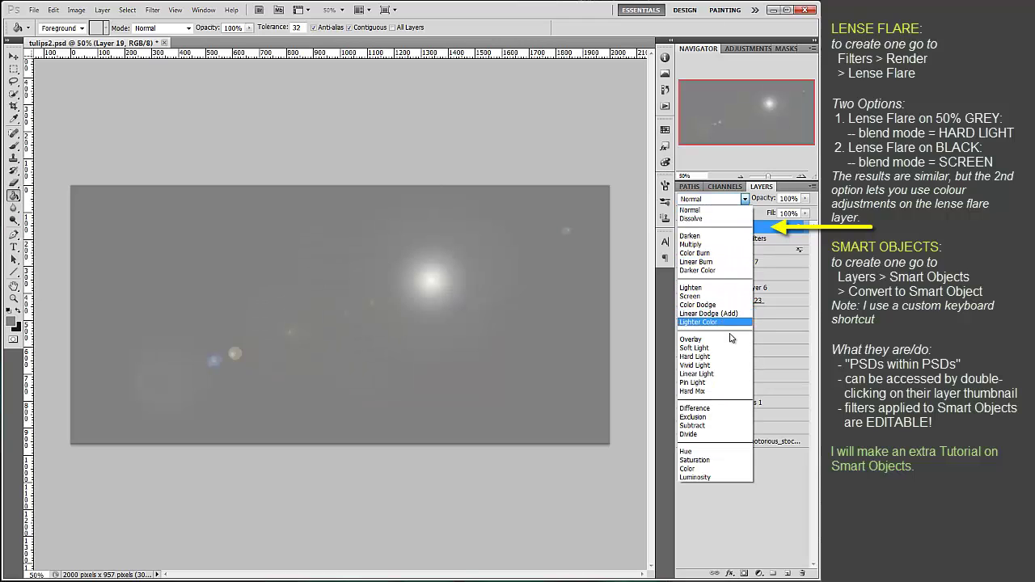
{"action": "left_click", "coordinate": [732, 357]}
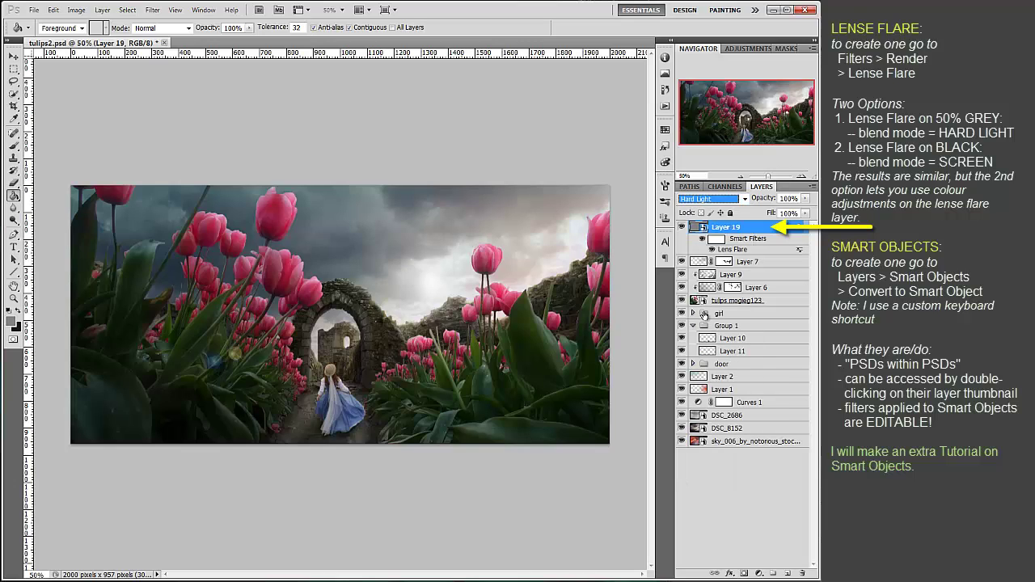
{"action": "left_click", "coordinate": [14, 56]}
{"action": "left_click_drag", "start_coordinate": [431, 284], "coordinate": [530, 316]}
{"action": "key", "text": "ctrl+t"}
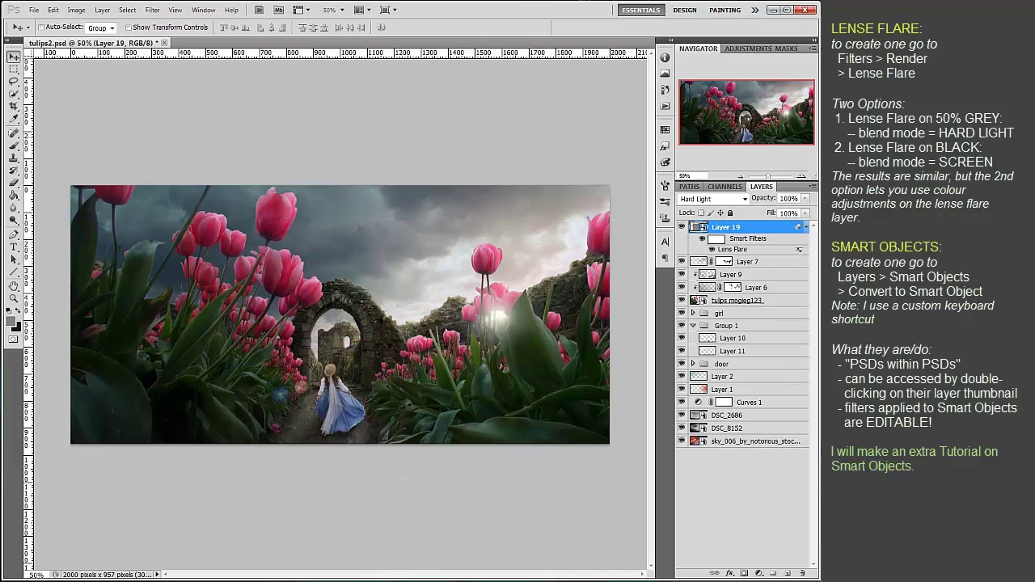
Add a Color Balance adjustment clipped to the lense flare layer, with midtones at +22, -12 and -50.
{"action": "left_click", "coordinate": [760, 575]}
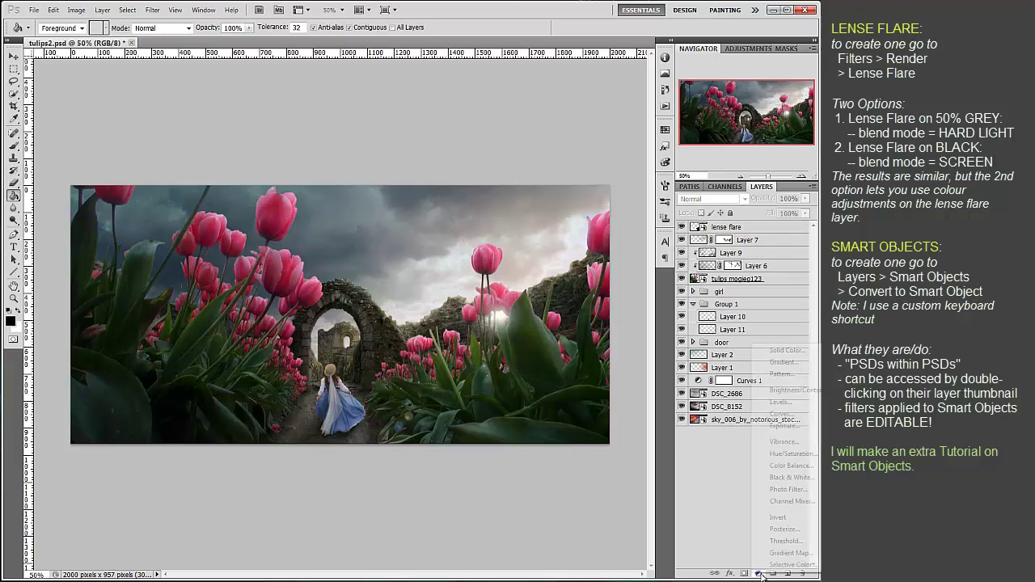
{"action": "left_click", "coordinate": [793, 466]}
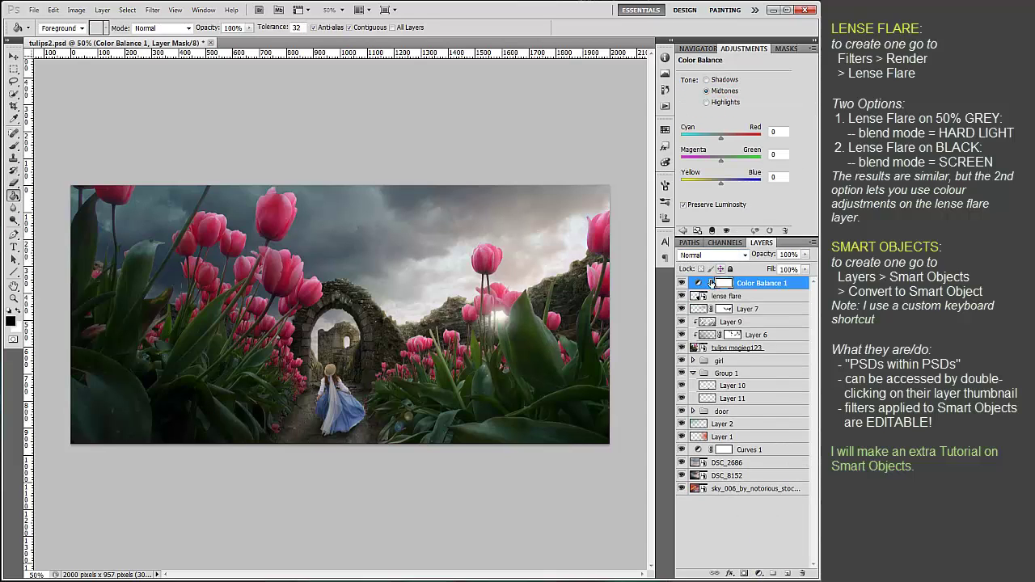
{"action": "left_click_drag", "start_coordinate": [722, 161], "coordinate": [701, 189]}
{"action": "left_click_drag", "start_coordinate": [718, 140], "coordinate": [729, 142]}
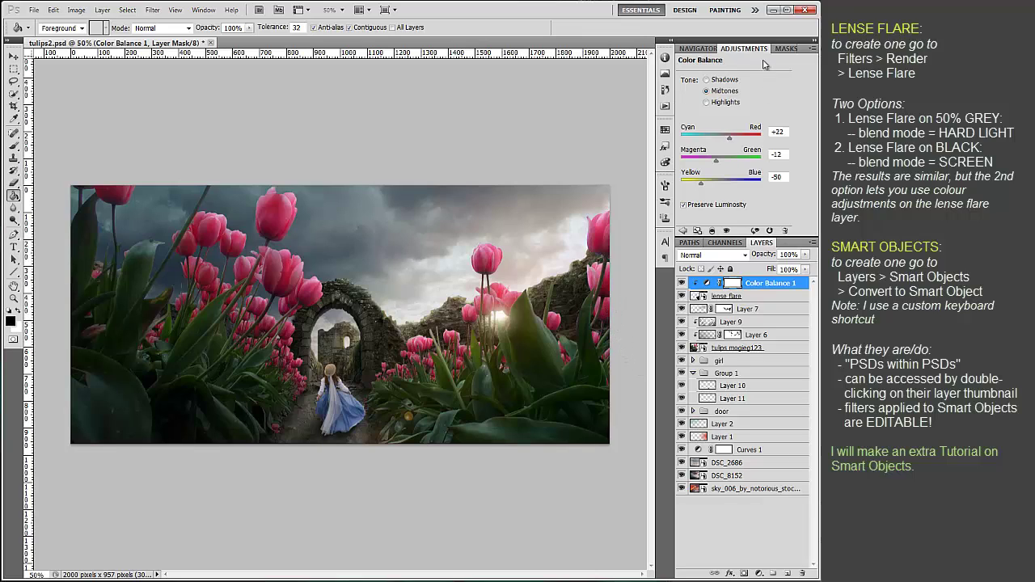
Set the Color Balance highlights to -9, +28 and +39, and compare the image with and without the adjustment.
{"action": "left_click", "coordinate": [726, 102]}
{"action": "left_click_drag", "start_coordinate": [721, 184], "coordinate": [716, 143]}
{"action": "left_click", "coordinate": [722, 142]}
{"action": "left_click", "coordinate": [666, 90]}
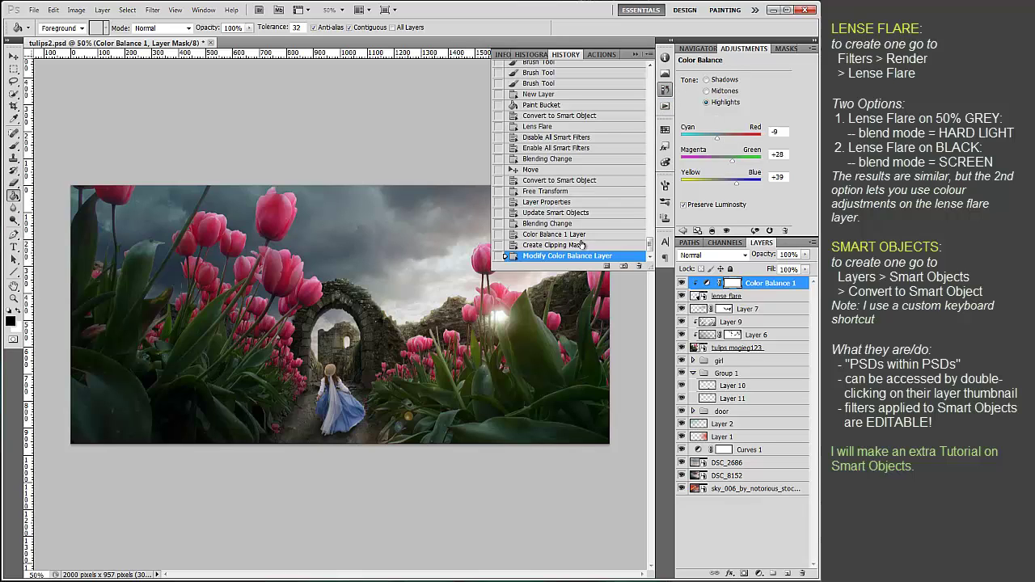
{"action": "left_click", "coordinate": [769, 285]}
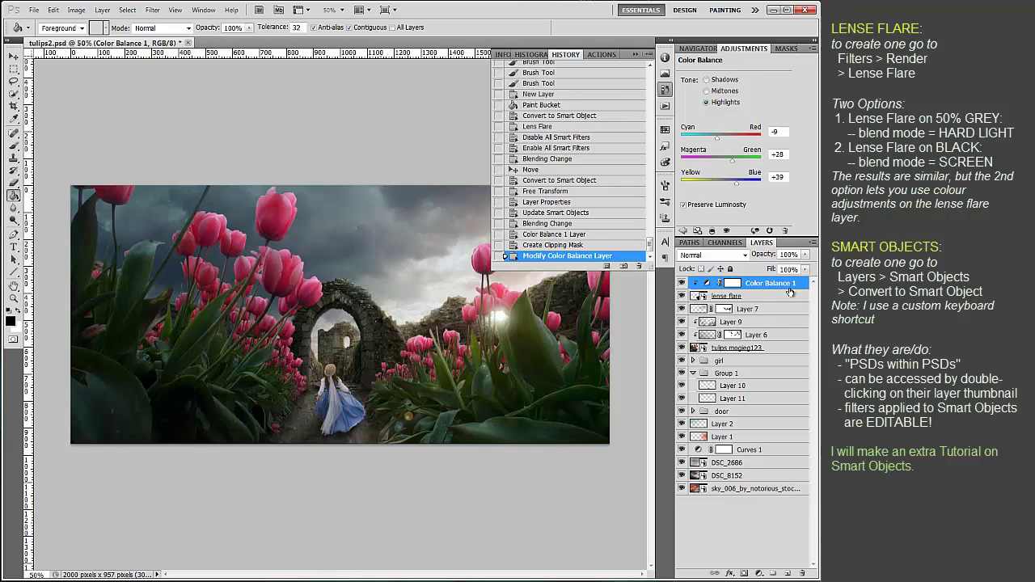
{"action": "left_click", "coordinate": [636, 54]}
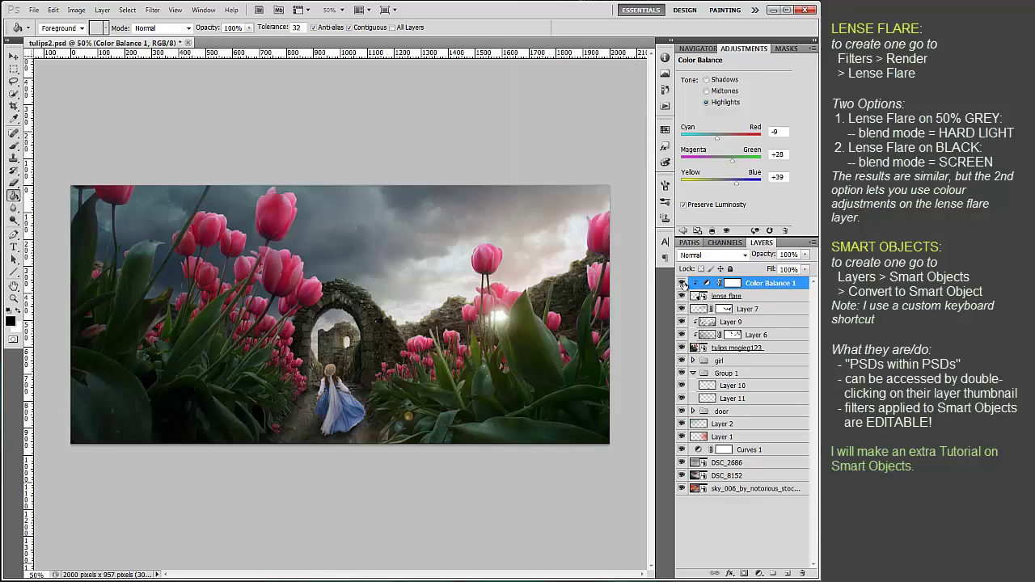
{"action": "left_click", "coordinate": [682, 283]}
{"action": "left_click", "coordinate": [682, 283]}
Open the lense flare smart object, check its Lens Flare filter settings, and close it.
{"action": "double_click", "coordinate": [701, 296]}
{"action": "double_click", "coordinate": [731, 307]}
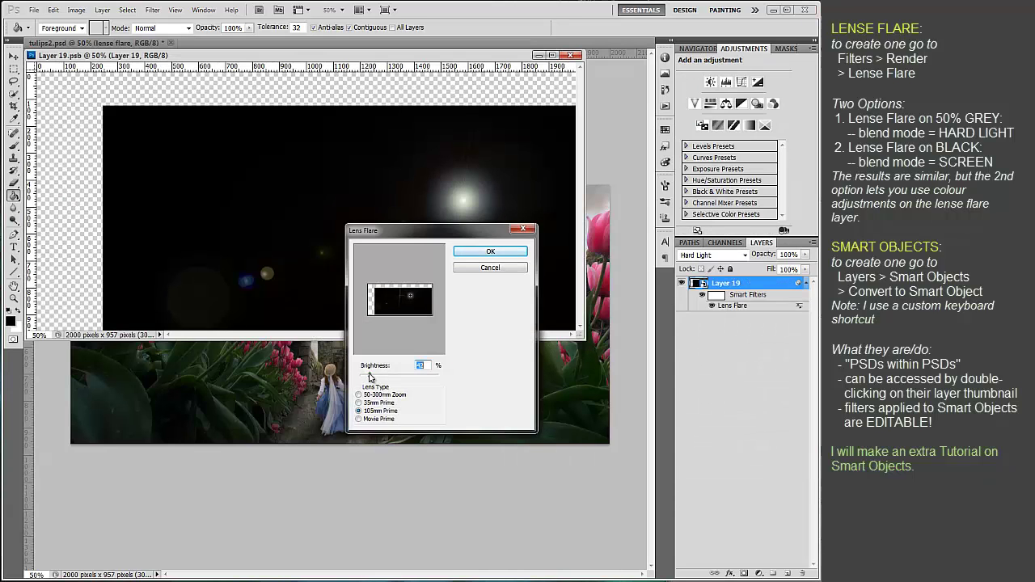
{"action": "key", "text": "Return"}
{"action": "key", "text": "ctrl+w"}
Fine-tune the flare's position behind the tulips and rotate it about -22° around its bright centre.
{"action": "key", "text": "v"}
{"action": "left_click_drag", "start_coordinate": [432, 332], "coordinate": [452, 336]}
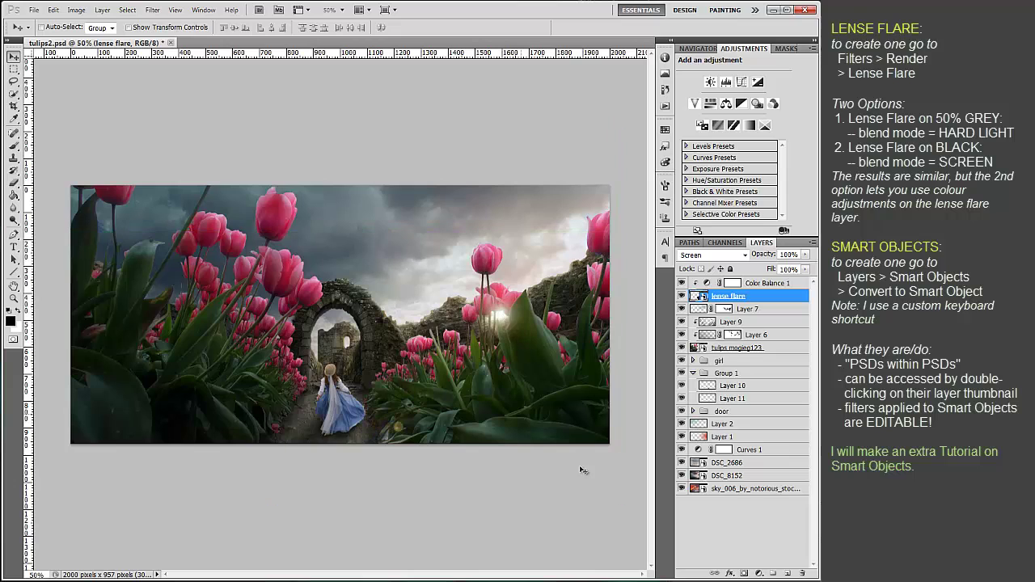
{"action": "key", "text": "ctrl+t"}
{"action": "left_click_drag", "start_coordinate": [314, 521], "coordinate": [296, 502]}
{"action": "left_click_drag", "start_coordinate": [507, 332], "coordinate": [501, 317]}
{"action": "key", "text": "Return"}
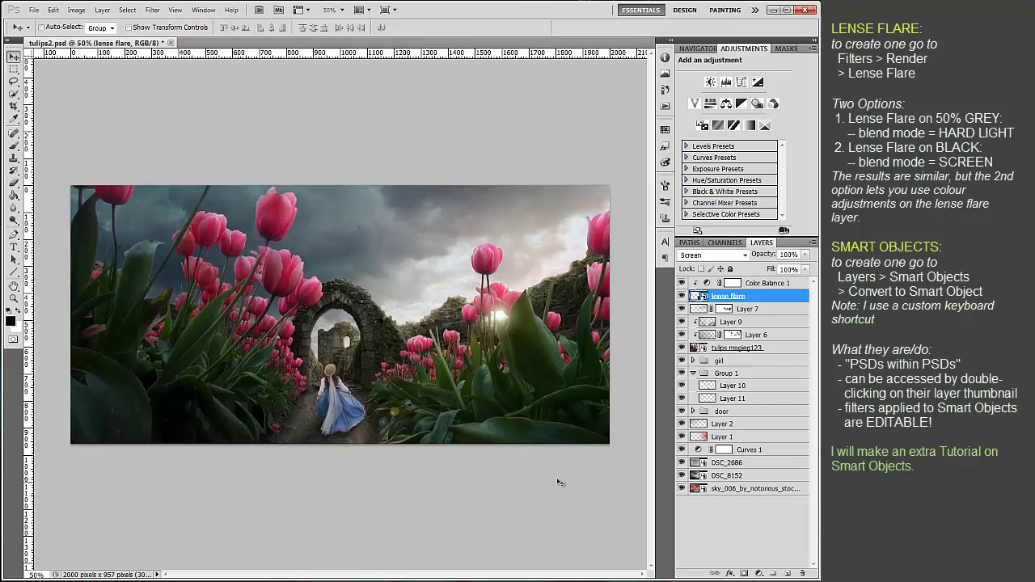
{"action": "key", "text": "ctrl+t"}
{"action": "left_click_drag", "start_coordinate": [538, 114], "coordinate": [460, 114]}
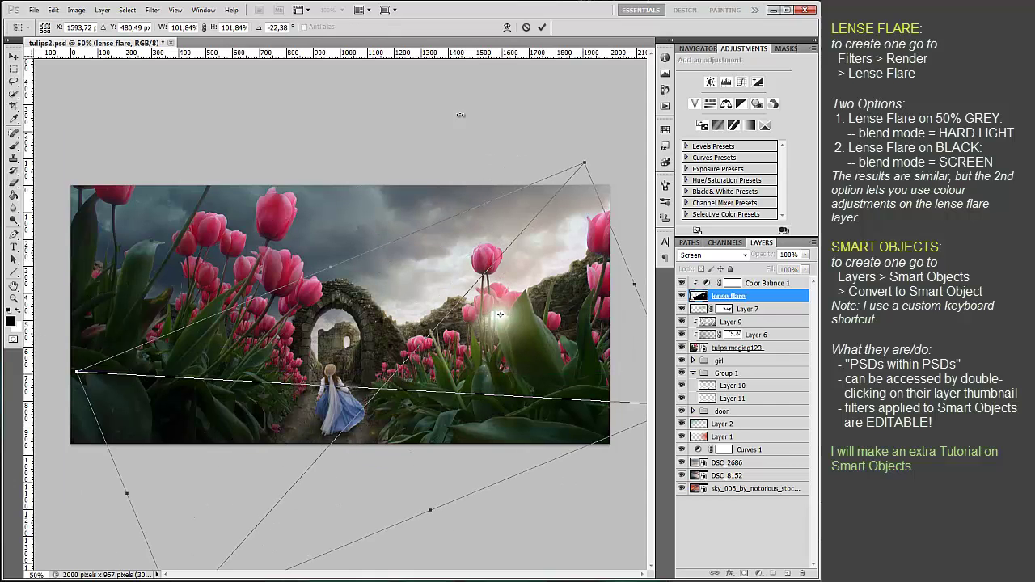
{"action": "left_click", "coordinate": [542, 27]}
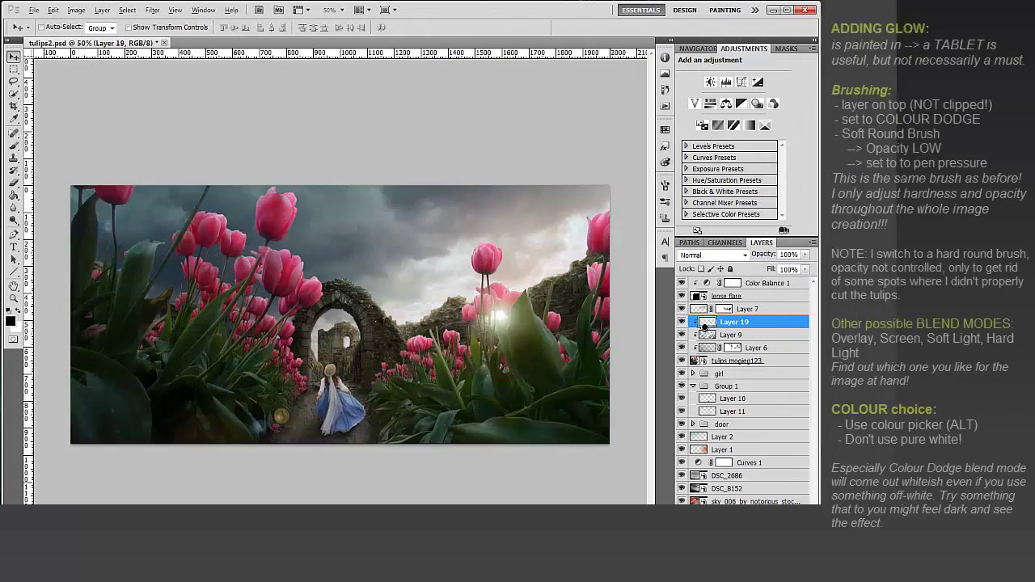
Paint over the lower-right leaves on clipped Layer 19 with a 329 px brush and sampled dark green, and set it to Soft Light.
{"action": "type", "text": "b"}
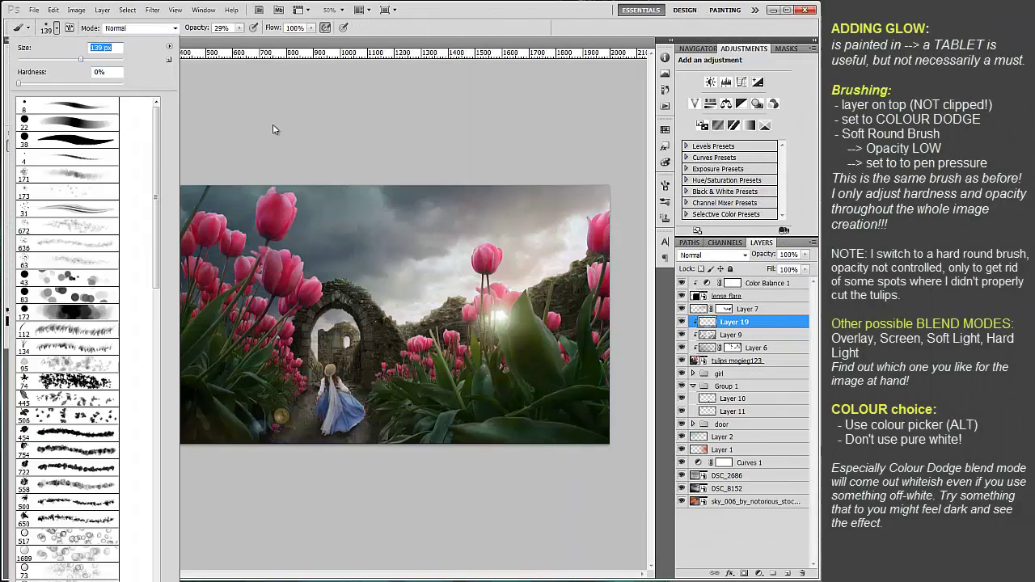
{"action": "type", "text": "329"}
{"action": "key", "text": "Return"}
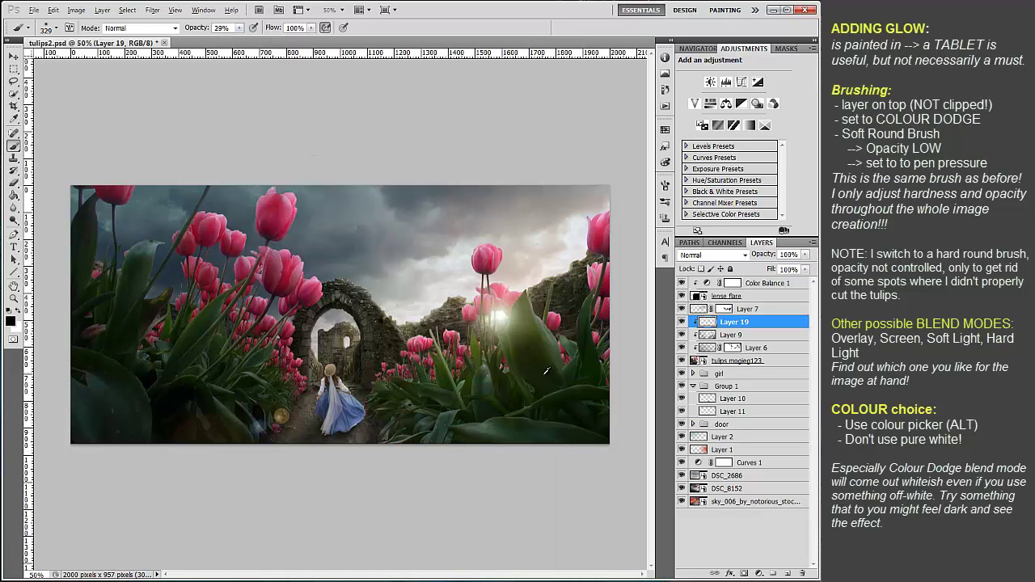
{"action": "left_click", "coordinate": [545, 373], "text": "alt"}
{"action": "left_click_drag", "start_coordinate": [567, 413], "coordinate": [528, 439]}
{"action": "left_click", "coordinate": [713, 255]}
{"action": "left_click", "coordinate": [702, 403]}
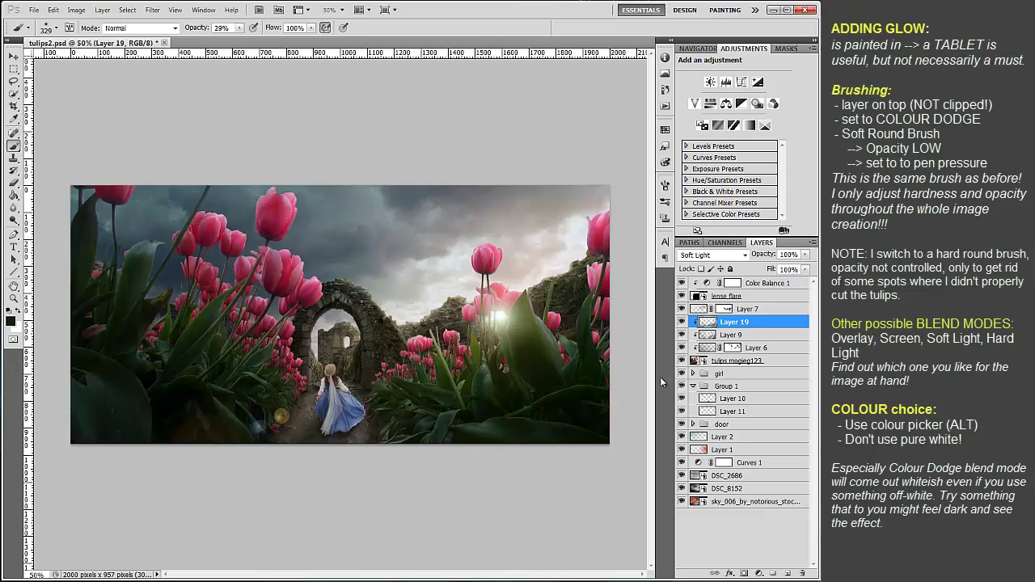
Add a layer above Layer 10 in Group 1 and set its blend mode to Soft Light.
{"action": "left_click", "coordinate": [732, 399]}
{"action": "left_click", "coordinate": [788, 574]}
{"action": "left_click", "coordinate": [713, 256]}
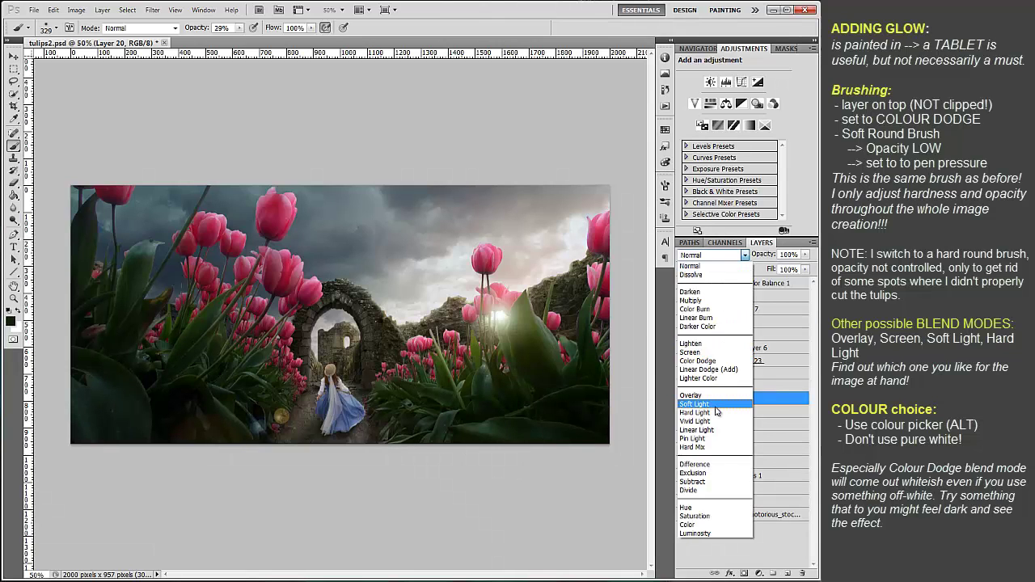
{"action": "left_click", "coordinate": [715, 405]}
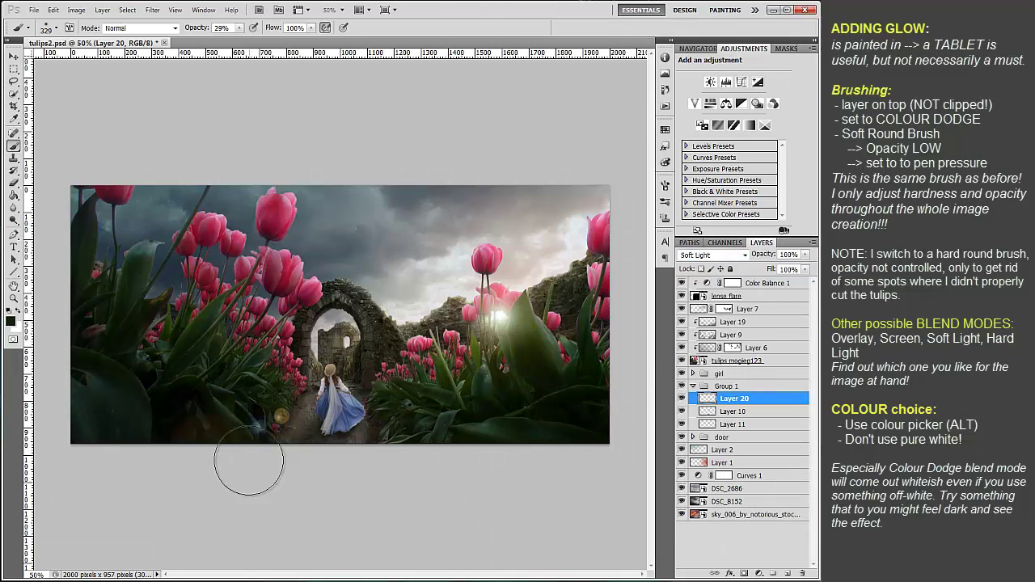
Rename Group 1 to "shadow bottom".
{"action": "left_click", "coordinate": [745, 451]}
{"action": "double_click", "coordinate": [726, 386]}
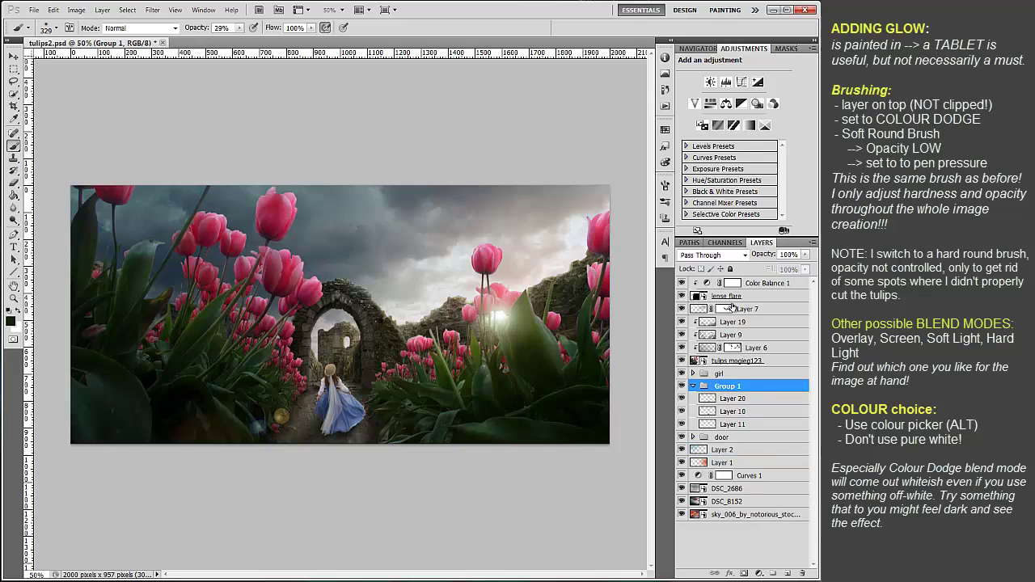
{"action": "type", "text": "shadow bottom"}
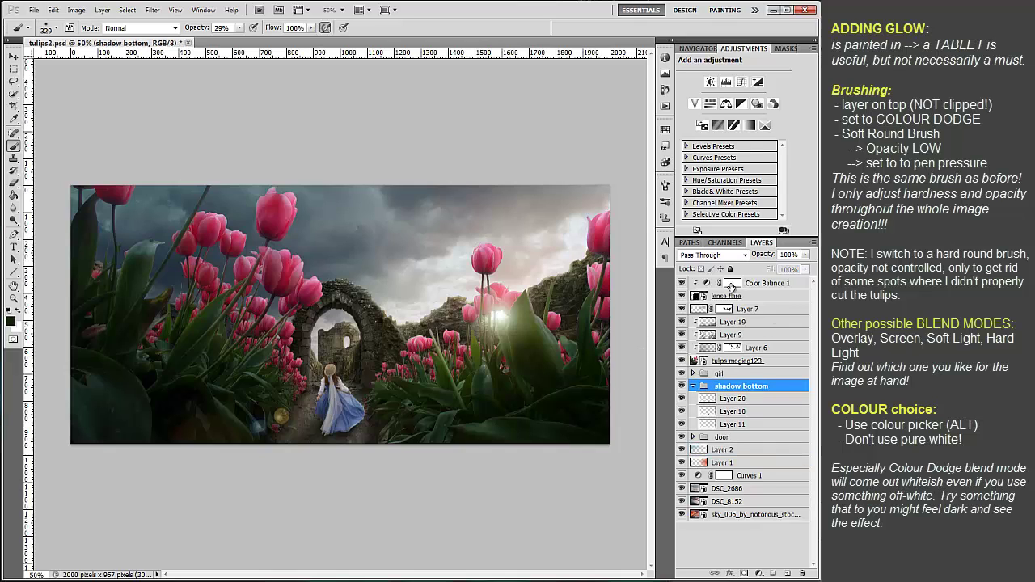
Add a clipped layer above Layer 19 in the tulips stack and set its blend mode to Color Dodge.
{"action": "left_click", "coordinate": [764, 314]}
{"action": "left_click", "coordinate": [745, 322]}
{"action": "left_click", "coordinate": [787, 574]}
{"action": "left_click", "coordinate": [745, 255]}
{"action": "left_click", "coordinate": [724, 363]}
Release Layer 21 from the clipping mask and paint a light pink glow along the tall tulip's edge with an 8 px brush.
{"action": "right_click", "coordinate": [399, 281]}
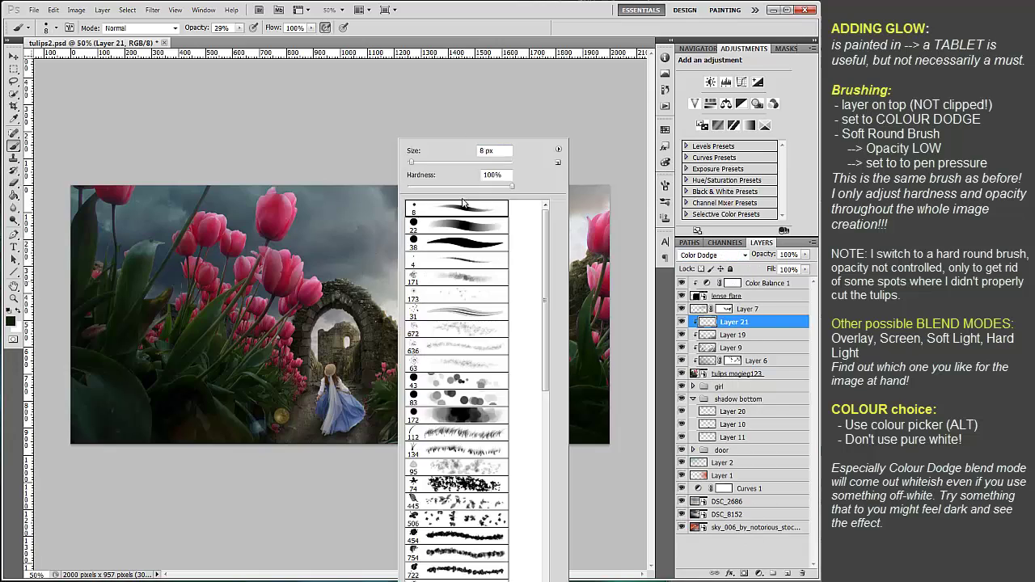
{"action": "left_click", "coordinate": [698, 49]}
{"action": "left_click", "coordinate": [802, 176]}
{"action": "left_click_drag", "start_coordinate": [757, 112], "coordinate": [797, 105]}
{"action": "key", "text": "ctrl+minus"}
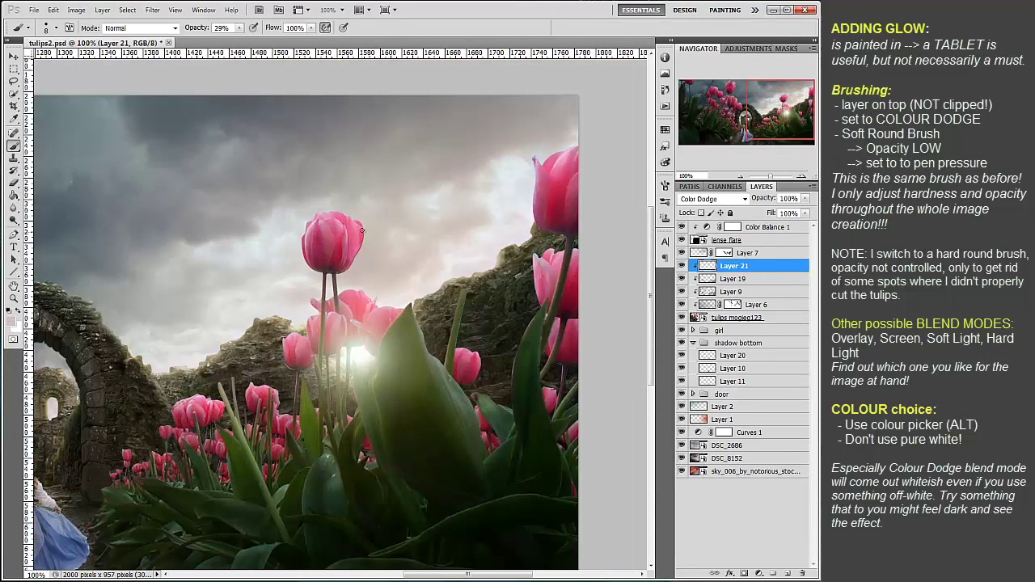
{"action": "left_click", "coordinate": [699, 259], "text": "alt"}
{"action": "left_click_drag", "start_coordinate": [340, 274], "coordinate": [362, 227]}
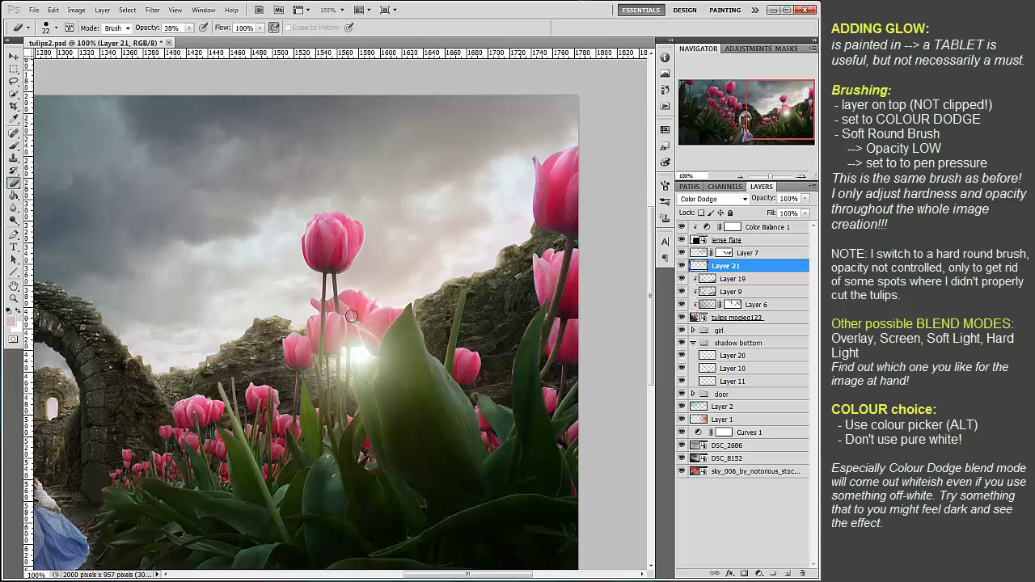
Reduce the brush to 5 px with a softer hardness and paint a glow along the large leaf's edge.
{"action": "right_click", "coordinate": [258, 162]}
{"action": "left_click_drag", "start_coordinate": [259, 165], "coordinate": [256, 164]}
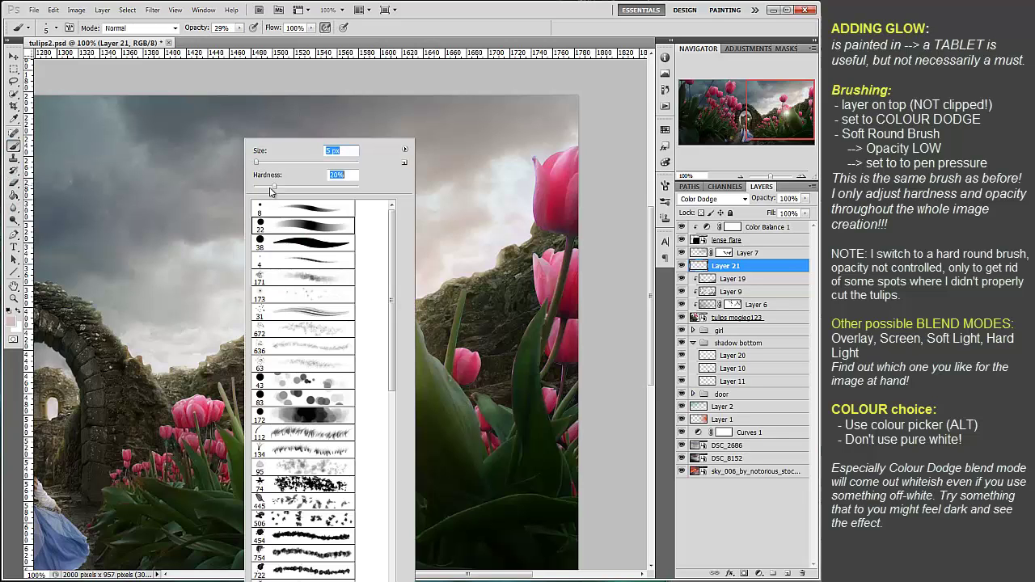
{"action": "key", "text": "Return"}
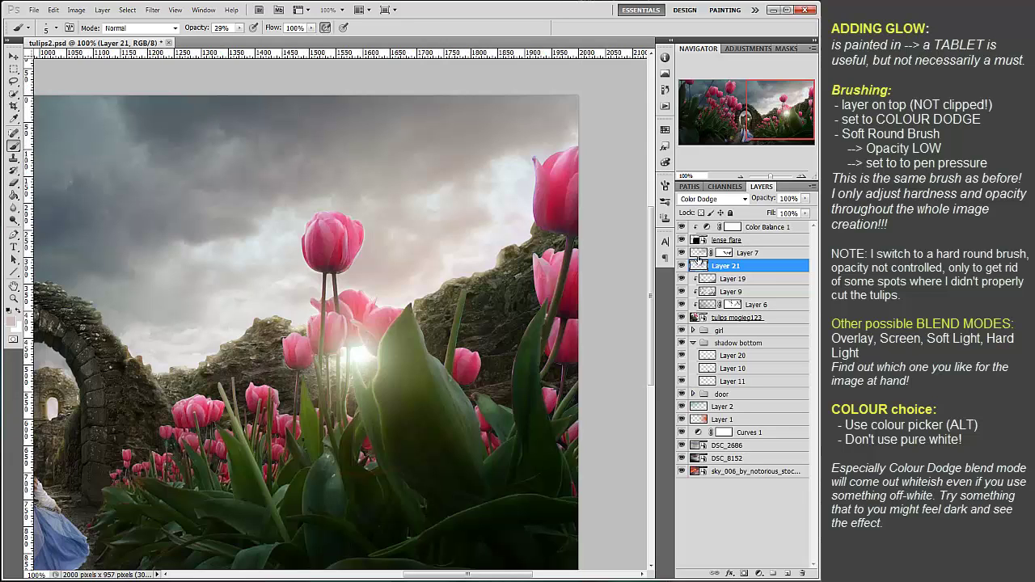
Add a layer mask to the tulips mogieg123 layer and set a 5 px black brush to 100% opacity.
{"action": "left_click", "coordinate": [752, 318]}
{"action": "left_click", "coordinate": [744, 573]}
{"action": "right_click", "coordinate": [318, 356]}
{"action": "left_click", "coordinate": [380, 242]}
{"action": "key", "text": "Return"}
{"action": "key", "text": "0"}
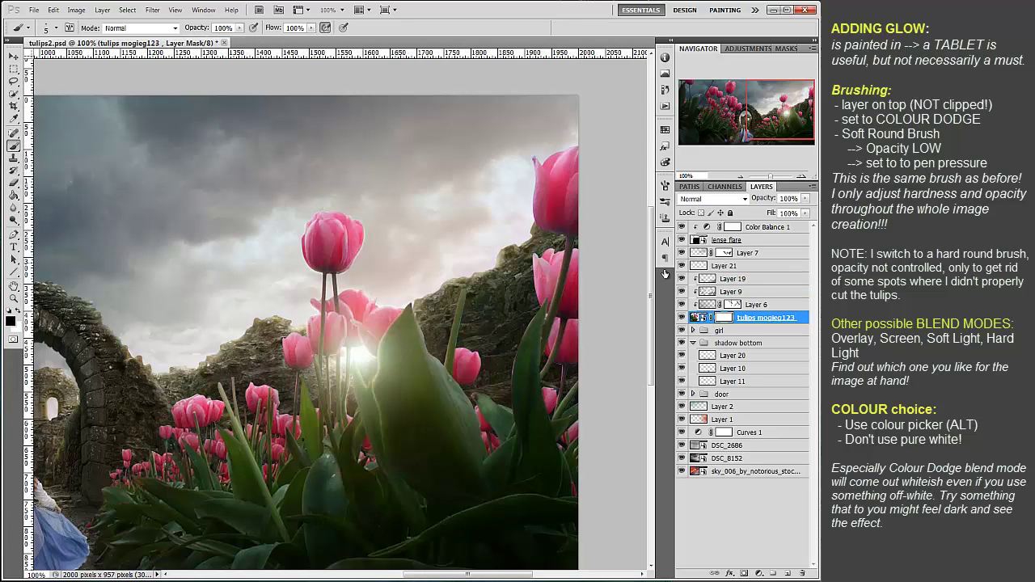
Paint a glow on Layer 21 along the large leaf beside the lens flare with a 4 px brush at 37% opacity.
{"action": "left_click", "coordinate": [724, 266]}
{"action": "right_click", "coordinate": [109, 145]}
{"action": "key", "text": "Return"}
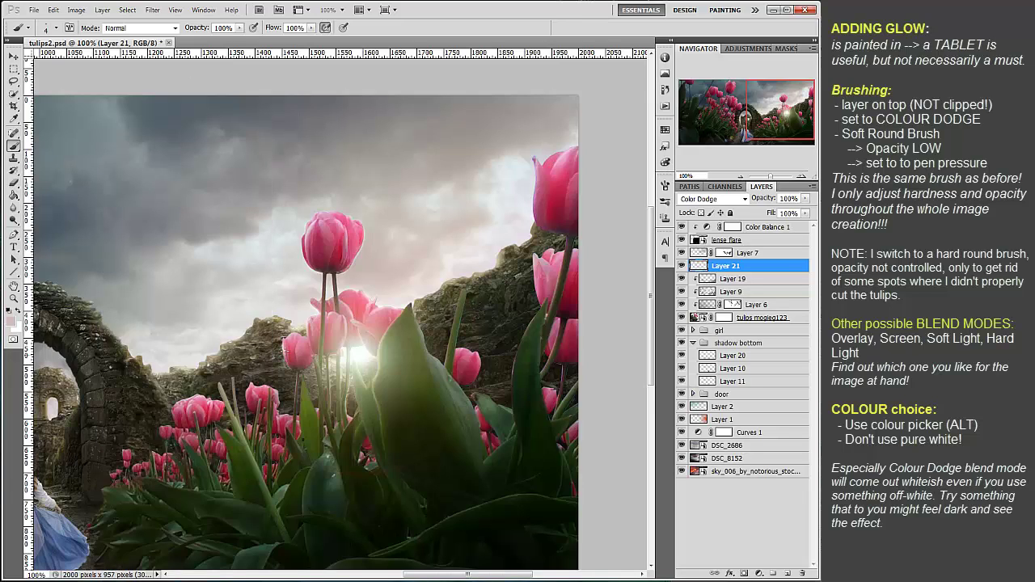
{"action": "key", "text": "3"}
{"action": "key", "text": "7"}
{"action": "left_click_drag", "start_coordinate": [350, 437], "coordinate": [358, 403]}
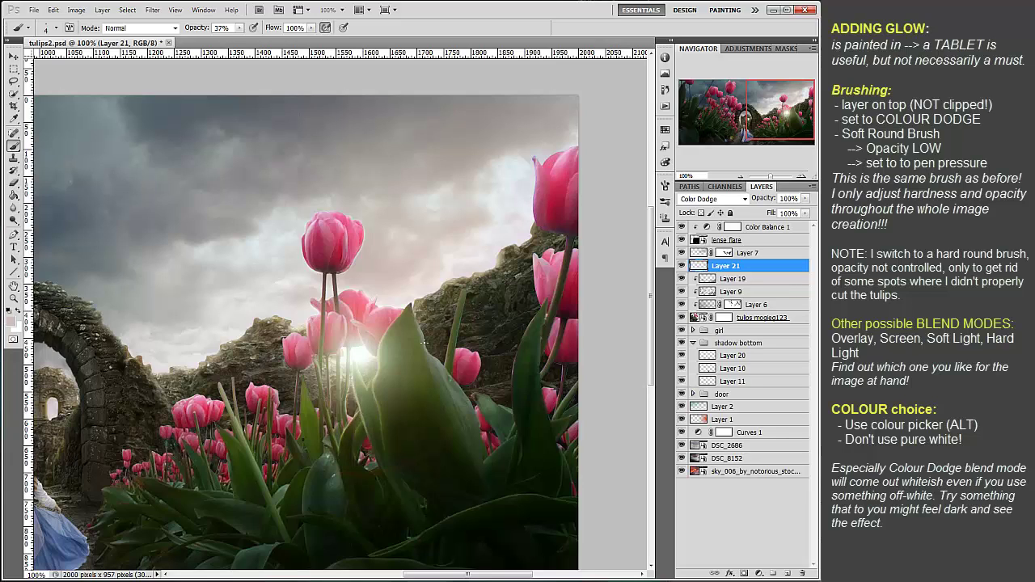
Paint light edges on the far-right tulips, their stems and the tall leaves beside them.
{"action": "left_click_drag", "start_coordinate": [449, 337], "coordinate": [458, 349]}
{"action": "mouse_move", "coordinate": [532, 255]}
{"action": "left_mouse_down"}
{"action": "mouse_move", "coordinate": [536, 289]}
{"action": "mouse_move", "coordinate": [539, 262]}
{"action": "left_mouse_up"}
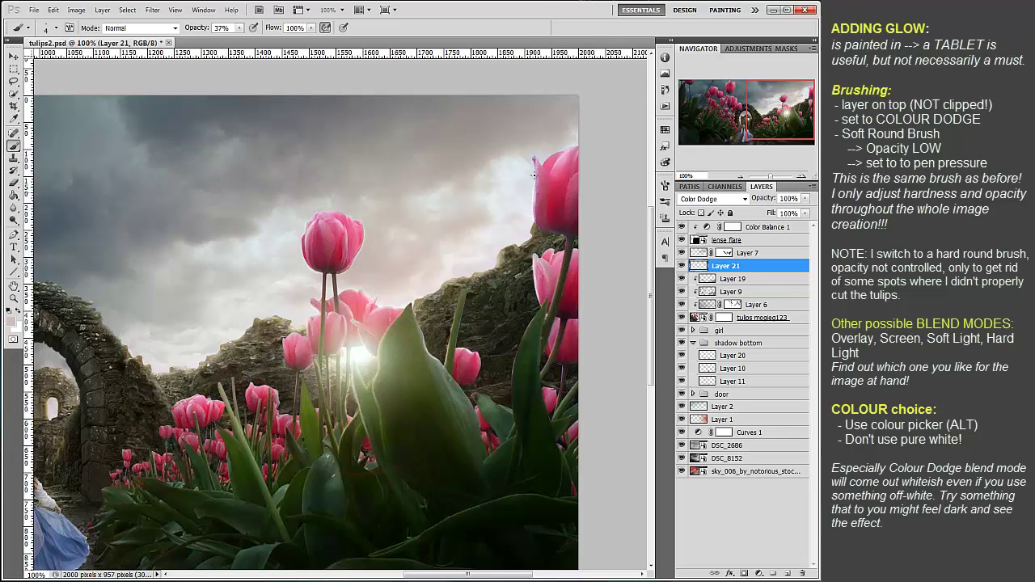
{"action": "mouse_move", "coordinate": [567, 195]}
{"action": "left_mouse_down"}
{"action": "mouse_move", "coordinate": [551, 226]}
{"action": "mouse_move", "coordinate": [547, 304]}
{"action": "left_mouse_up"}
{"action": "left_click_drag", "start_coordinate": [517, 352], "coordinate": [511, 407]}
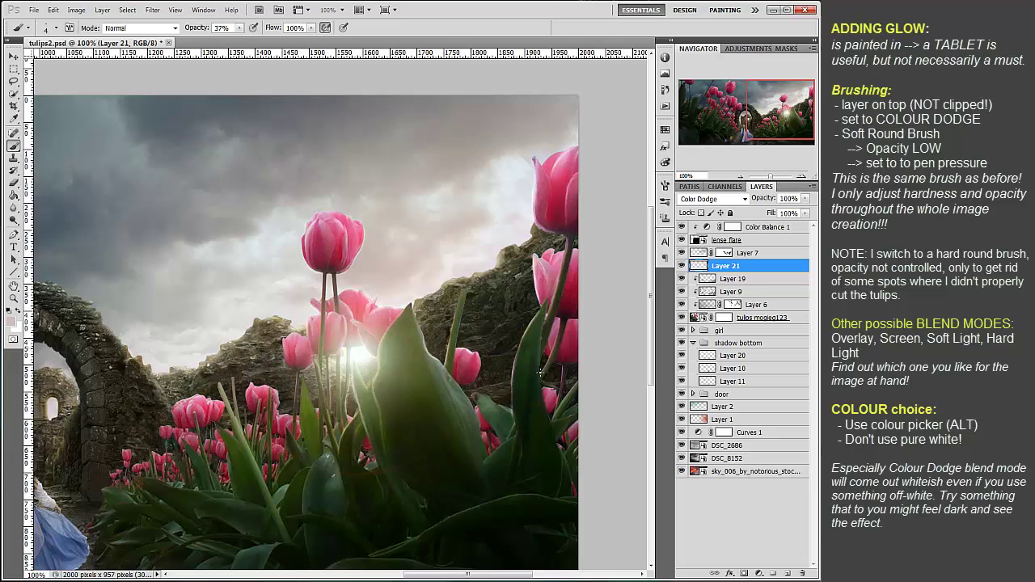
{"action": "left_click_drag", "start_coordinate": [564, 369], "coordinate": [558, 387]}
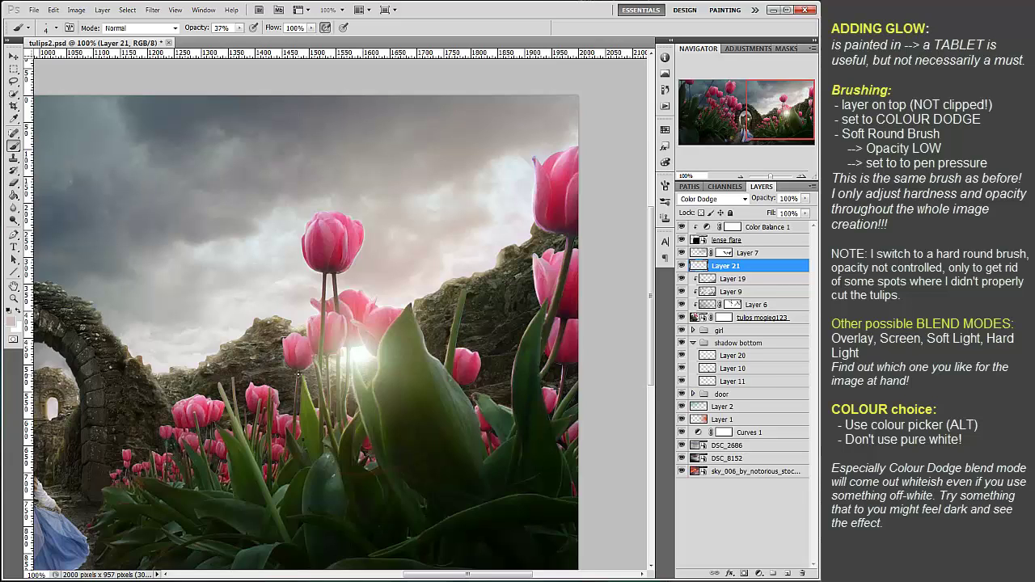
Paint a glow along the thin stems, leaf tips and small tulips between the archway and the lens flare.
{"action": "left_click_drag", "start_coordinate": [299, 372], "coordinate": [297, 416]}
{"action": "left_click_drag", "start_coordinate": [295, 453], "coordinate": [325, 454]}
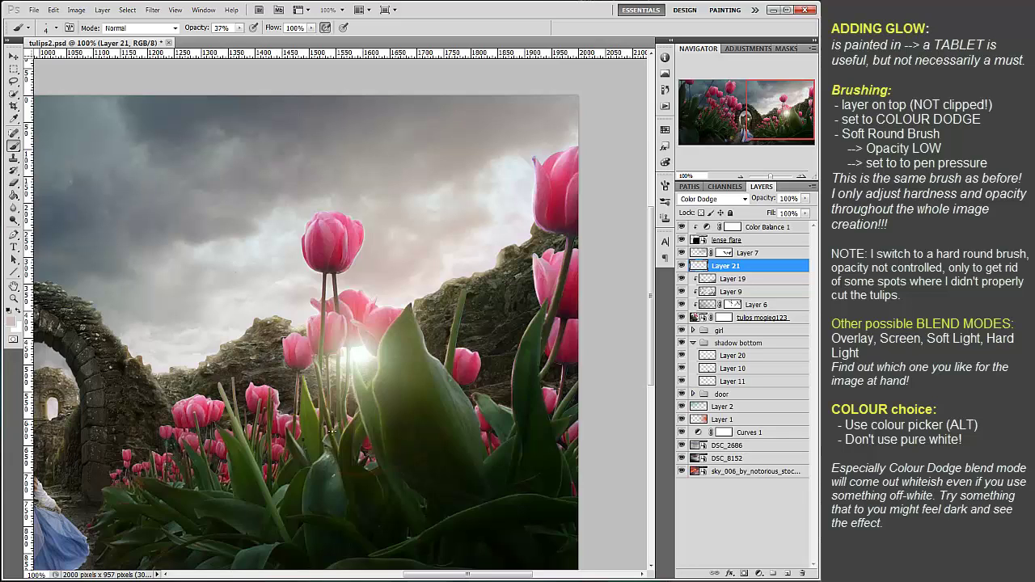
{"action": "mouse_move", "coordinate": [233, 377]}
{"action": "left_mouse_down"}
{"action": "mouse_move", "coordinate": [250, 437]}
{"action": "mouse_move", "coordinate": [246, 409]}
{"action": "left_mouse_up"}
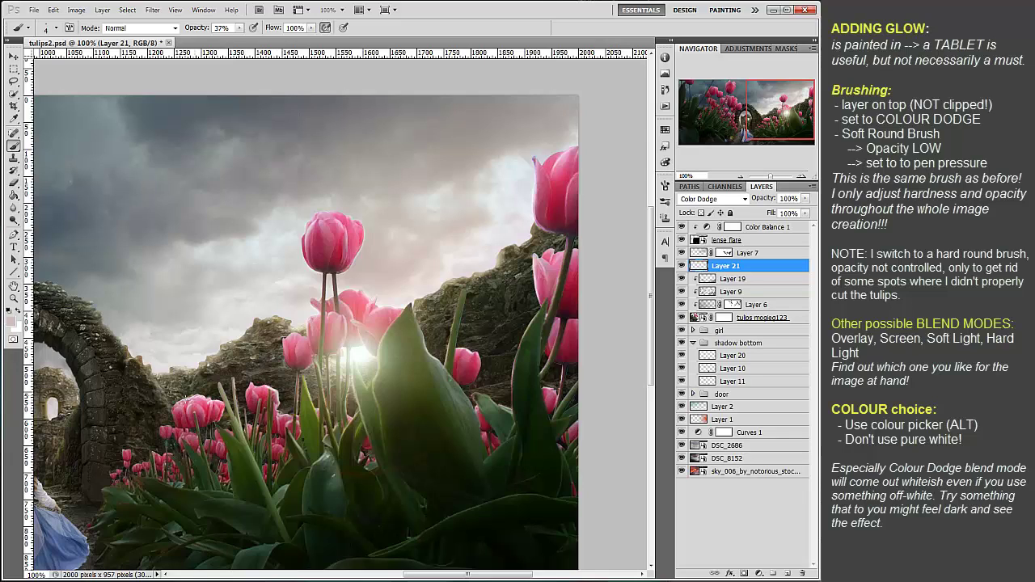
{"action": "left_click", "coordinate": [194, 438]}
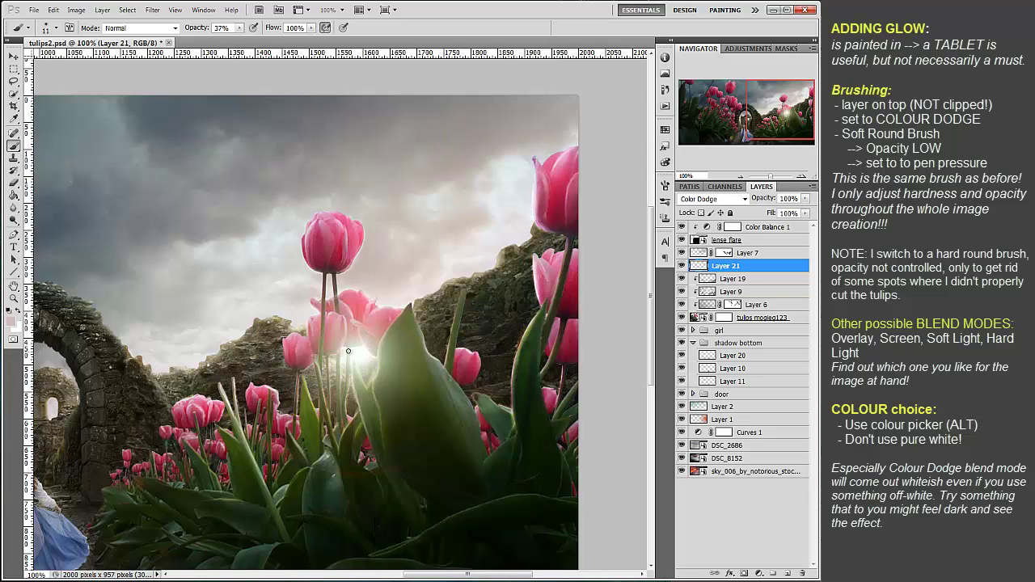
{"action": "key", "text": "e"}
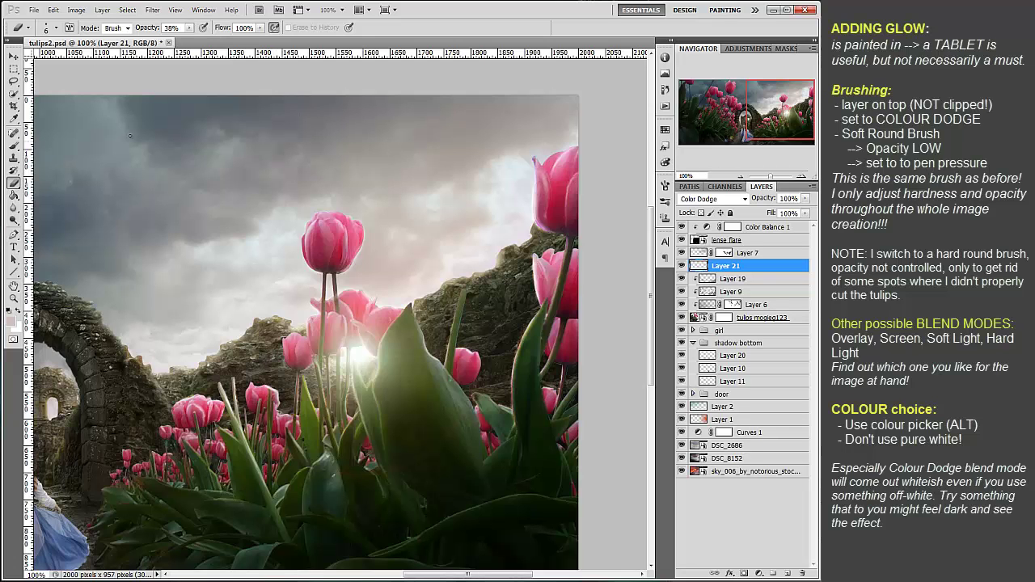
{"action": "key", "text": "b"}
{"action": "left_click_drag", "start_coordinate": [130, 136], "coordinate": [443, 79]}
Rename Layer 21 to "glow tulips right" and save the document.
{"action": "key", "text": "ctrl+minus"}
{"action": "key", "text": "ctrl+minus"}
{"action": "double_click", "coordinate": [723, 267]}
{"action": "type", "text": "glow tulips r"}
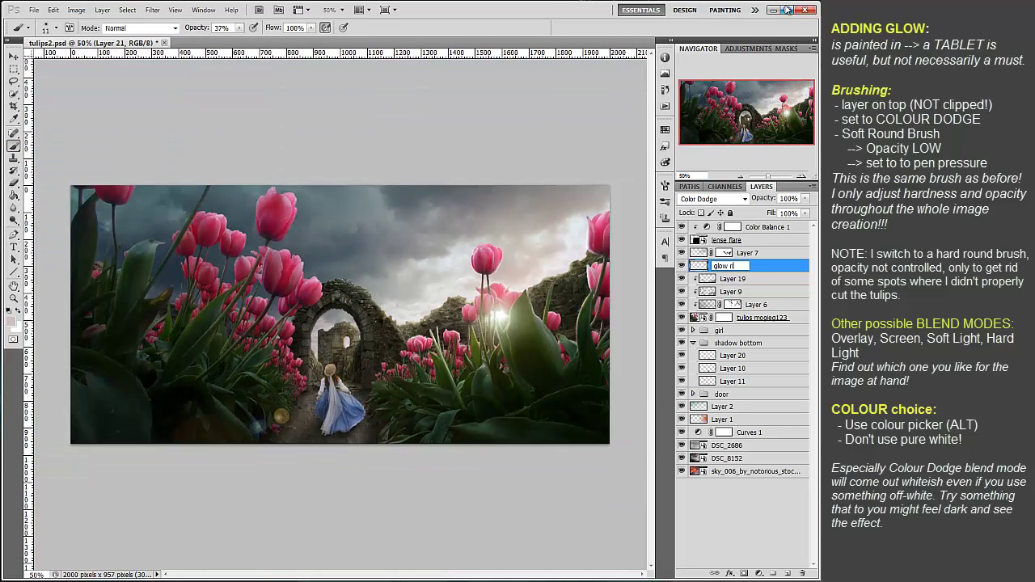
{"action": "type", "text": "ight"}
{"action": "key", "text": "Return"}
{"action": "double_click", "coordinate": [730, 266]}
{"action": "type", "text": "glow tulips right"}
{"action": "key", "text": "Return"}
{"action": "key", "text": "ctrl+s"}
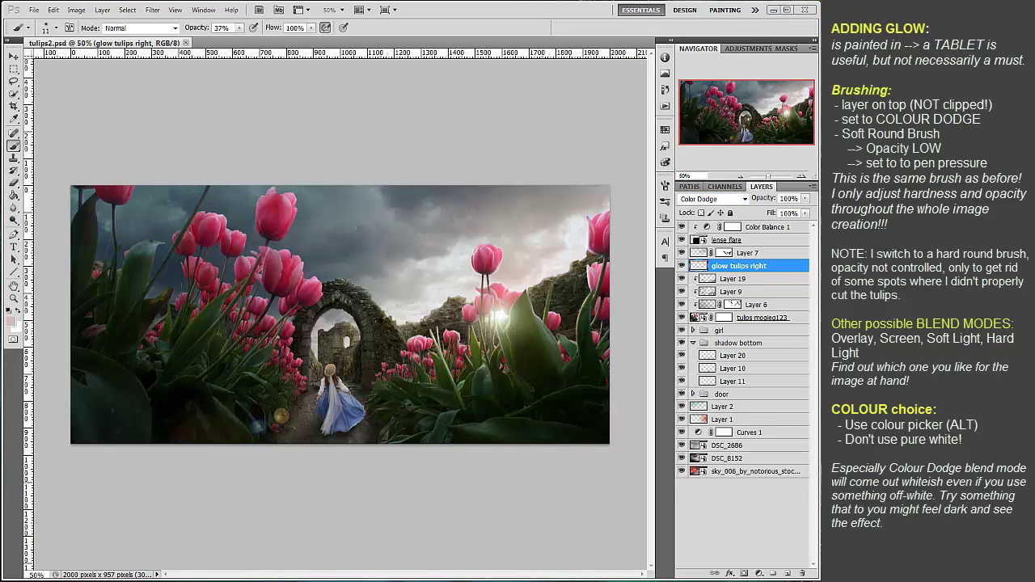
Add a new layer above "glow tulips right" and name it "glow tulips left".
{"action": "key", "text": "ctrl+shift+alt+n"}
{"action": "double_click", "coordinate": [731, 265]}
{"action": "type", "text": "glow tulips left"}
{"action": "key", "text": "Return"}
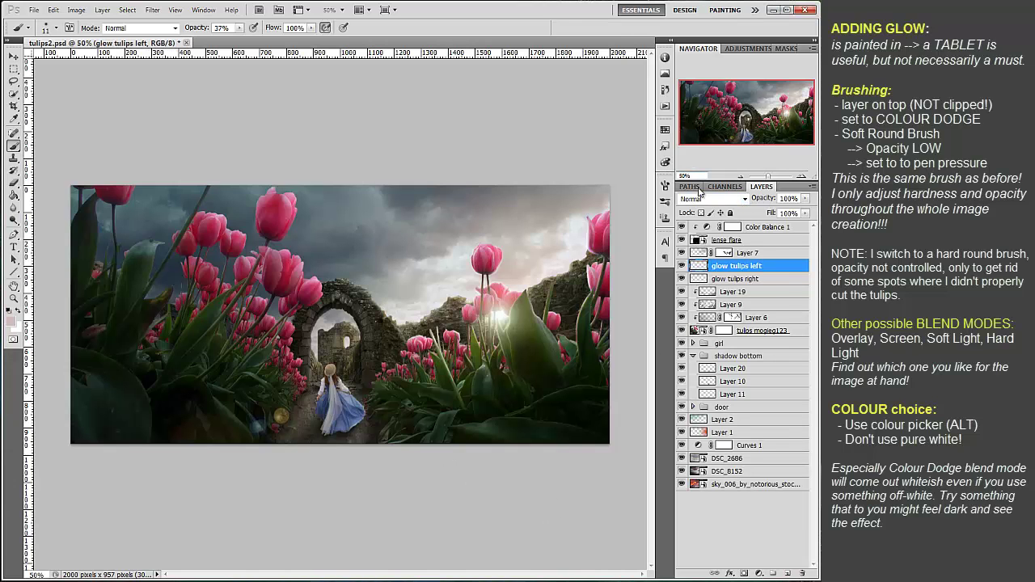
Target the tulips mogieg123 layer mask near the archway with a 5 px black brush at 100% opacity.
{"action": "left_click", "coordinate": [801, 175]}
{"action": "left_click", "coordinate": [801, 176]}
{"action": "left_click", "coordinate": [800, 176]}
{"action": "left_click", "coordinate": [731, 121]}
{"action": "left_click", "coordinate": [740, 177]}
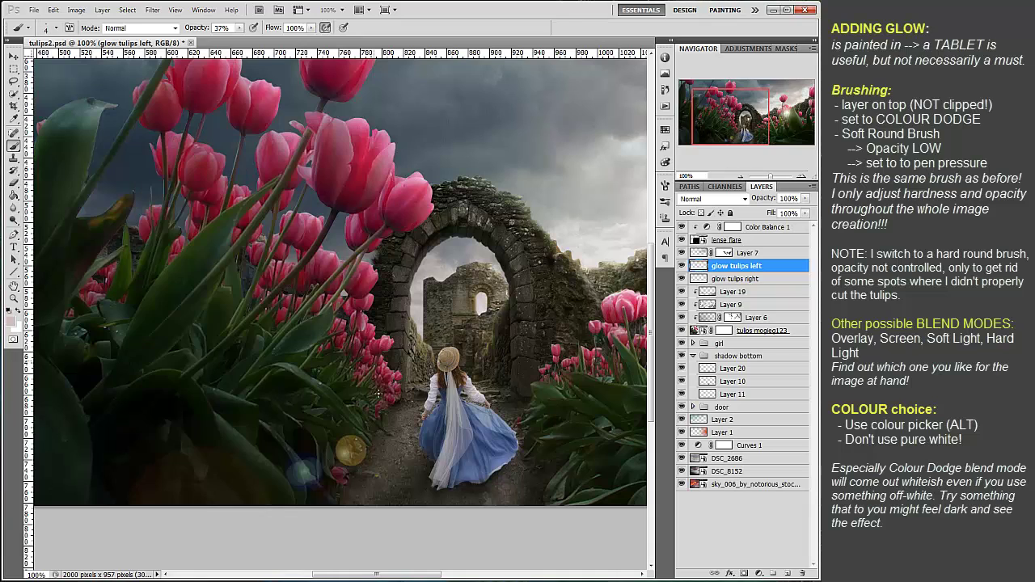
{"action": "key", "text": "ctrl+plus"}
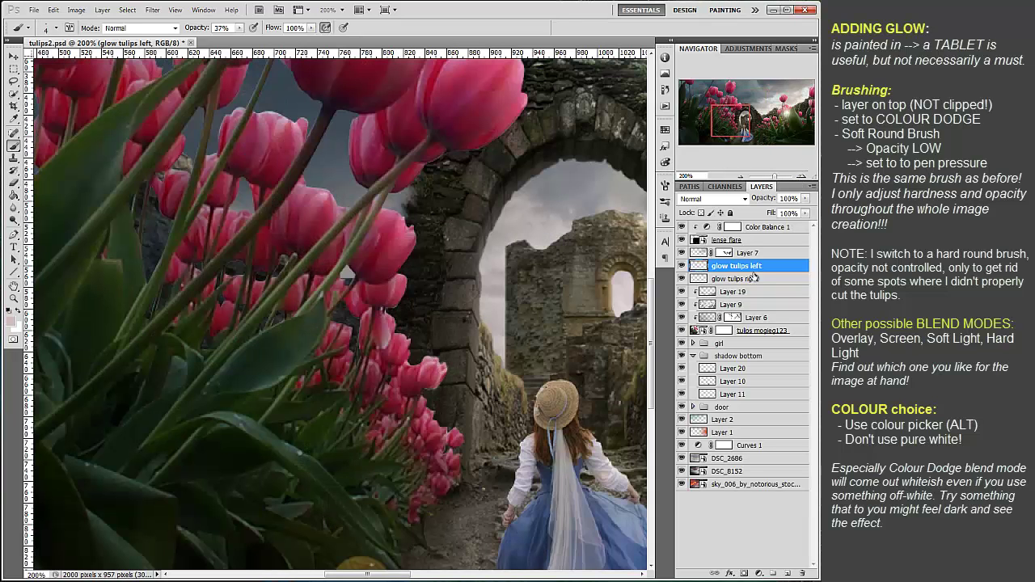
{"action": "left_click", "coordinate": [718, 330]}
{"action": "key", "text": "0"}
{"action": "right_click", "coordinate": [426, 360]}
{"action": "key", "text": "Return"}
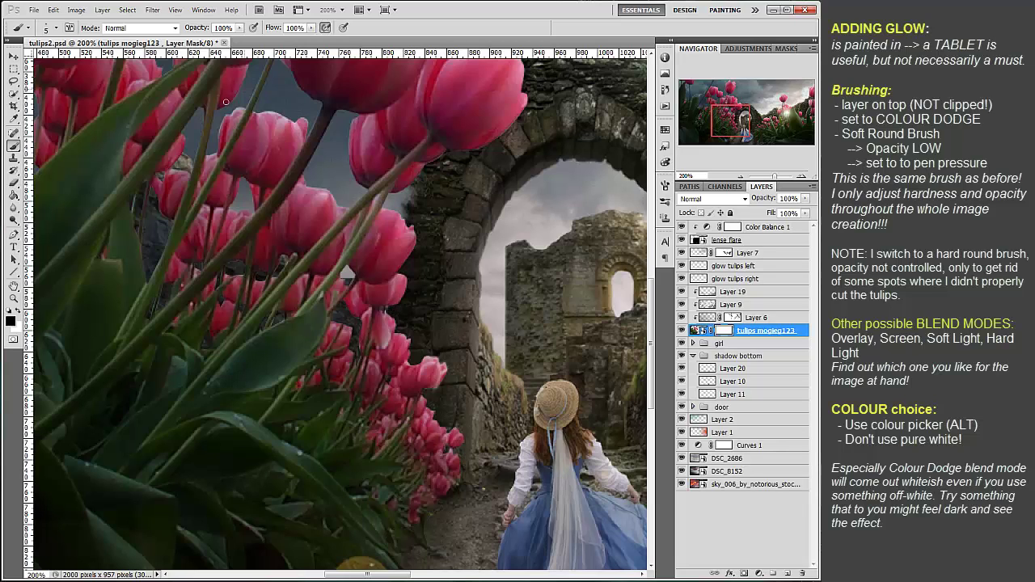
On "glow tulips left", highlight the small tulips and leaves beside the path with a 4 px, 0% hardness brush at 21% opacity.
{"action": "left_click", "coordinate": [737, 266]}
{"action": "right_click", "coordinate": [276, 128]}
{"action": "key", "text": "Tab"}
{"action": "type", "text": "4"}
{"action": "key", "text": "Tab"}
{"action": "type", "text": "0"}
{"action": "key", "text": "Return"}
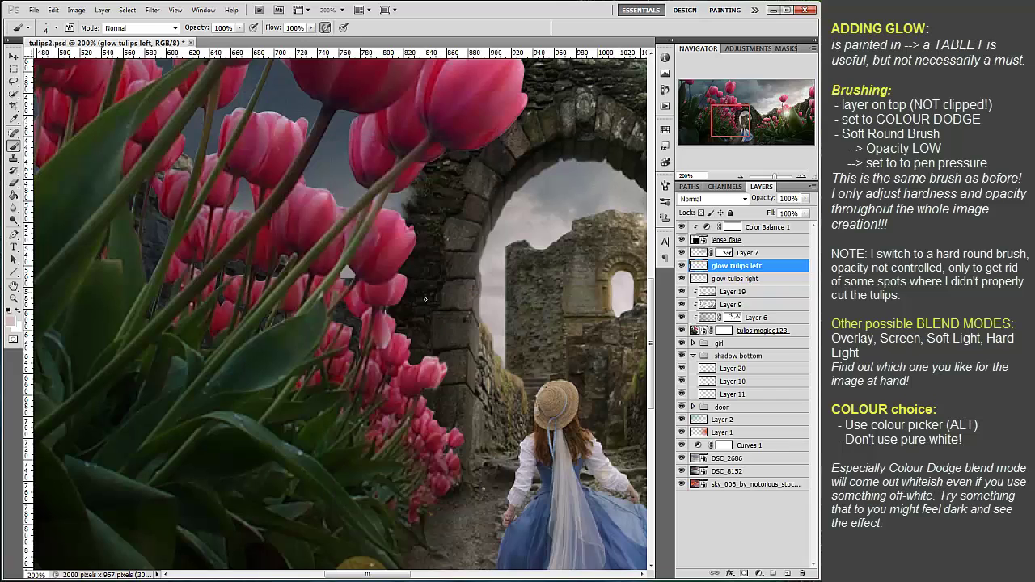
{"action": "key", "text": "2"}
{"action": "key", "text": "1"}
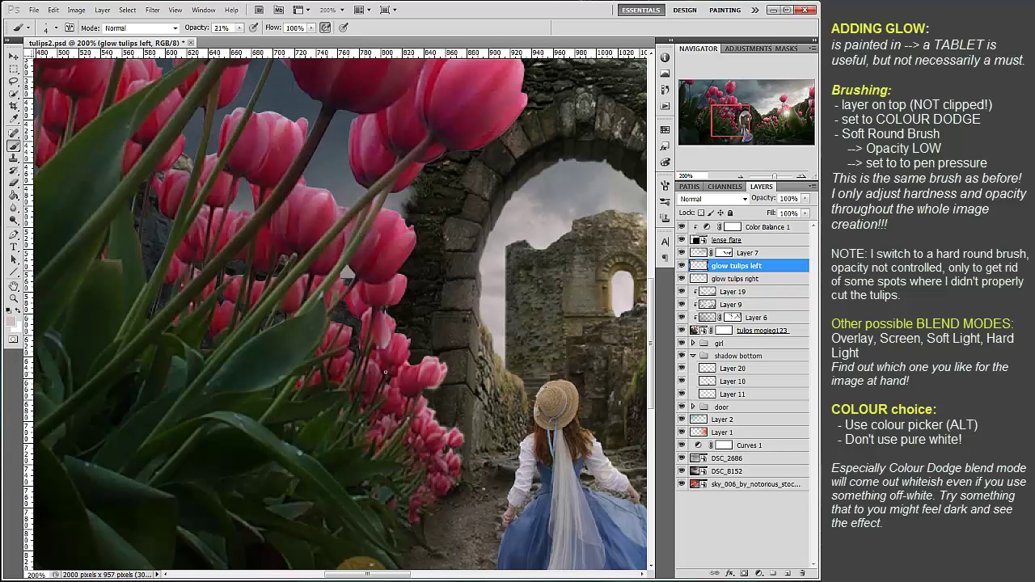
{"action": "left_click_drag", "start_coordinate": [395, 323], "coordinate": [390, 342]}
{"action": "left_click_drag", "start_coordinate": [402, 450], "coordinate": [389, 466]}
{"action": "mouse_move", "coordinate": [312, 459]}
{"action": "left_mouse_down"}
{"action": "mouse_move", "coordinate": [394, 553]}
{"action": "mouse_move", "coordinate": [254, 420]}
{"action": "mouse_move", "coordinate": [225, 413]}
{"action": "mouse_move", "coordinate": [380, 543]}
{"action": "left_mouse_up"}
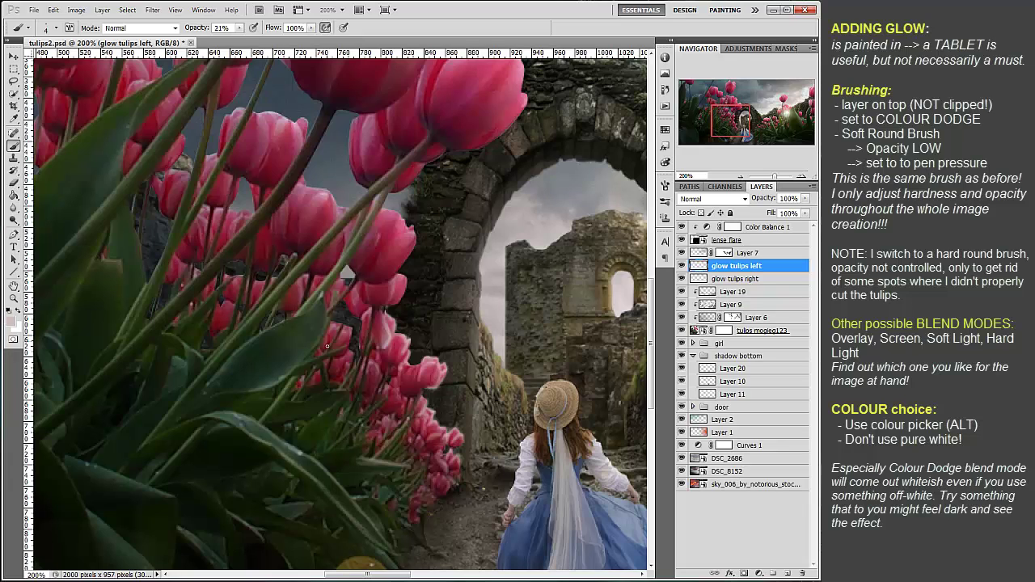
Paint highlights along the long diagonal stems and the tulip just left of the archway.
{"action": "left_click_drag", "start_coordinate": [327, 346], "coordinate": [314, 328]}
{"action": "mouse_move", "coordinate": [414, 249]}
{"action": "left_mouse_down"}
{"action": "mouse_move", "coordinate": [392, 275]}
{"action": "mouse_move", "coordinate": [411, 227]}
{"action": "left_mouse_up"}
{"action": "left_click_drag", "start_coordinate": [388, 193], "coordinate": [321, 302]}
{"action": "mouse_move", "coordinate": [432, 142]}
{"action": "left_mouse_down"}
{"action": "mouse_move", "coordinate": [283, 299]}
{"action": "mouse_move", "coordinate": [422, 153]}
{"action": "left_mouse_up"}
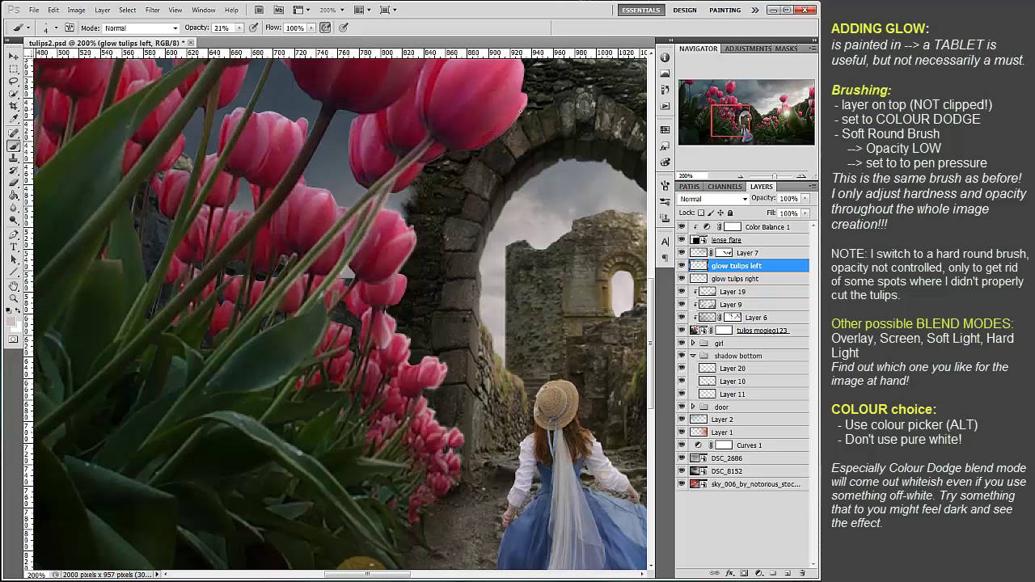
Paint light rims on the petals of the large tulips overlapping the archway and the blooms around them.
{"action": "mouse_move", "coordinate": [522, 109]}
{"action": "left_mouse_down"}
{"action": "mouse_move", "coordinate": [480, 148]}
{"action": "mouse_move", "coordinate": [457, 151]}
{"action": "mouse_move", "coordinate": [500, 120]}
{"action": "mouse_move", "coordinate": [523, 71]}
{"action": "mouse_move", "coordinate": [502, 285]}
{"action": "mouse_move", "coordinate": [452, 275]}
{"action": "left_mouse_up"}
{"action": "left_click_drag", "start_coordinate": [435, 377], "coordinate": [384, 421]}
{"action": "left_click_drag", "start_coordinate": [430, 243], "coordinate": [428, 289]}
{"action": "left_click_drag", "start_coordinate": [434, 219], "coordinate": [396, 314]}
{"action": "mouse_move", "coordinate": [434, 208]}
{"action": "left_mouse_down"}
{"action": "mouse_move", "coordinate": [388, 327]}
{"action": "mouse_move", "coordinate": [390, 241]}
{"action": "left_mouse_up"}
{"action": "mouse_move", "coordinate": [399, 176]}
{"action": "left_mouse_down"}
{"action": "mouse_move", "coordinate": [430, 203]}
{"action": "mouse_move", "coordinate": [384, 192]}
{"action": "left_mouse_up"}
{"action": "mouse_move", "coordinate": [383, 192]}
{"action": "left_mouse_down"}
{"action": "mouse_move", "coordinate": [373, 155]}
{"action": "mouse_move", "coordinate": [351, 155]}
{"action": "left_mouse_up"}
{"action": "mouse_move", "coordinate": [309, 152]}
{"action": "left_mouse_down"}
{"action": "mouse_move", "coordinate": [332, 164]}
{"action": "mouse_move", "coordinate": [338, 271]}
{"action": "left_mouse_up"}
{"action": "mouse_move", "coordinate": [388, 241]}
{"action": "left_mouse_down"}
{"action": "mouse_move", "coordinate": [377, 285]}
{"action": "mouse_move", "coordinate": [421, 303]}
{"action": "left_mouse_up"}
{"action": "mouse_move", "coordinate": [299, 152]}
{"action": "left_mouse_down"}
{"action": "mouse_move", "coordinate": [277, 202]}
{"action": "mouse_move", "coordinate": [254, 141]}
{"action": "left_mouse_up"}
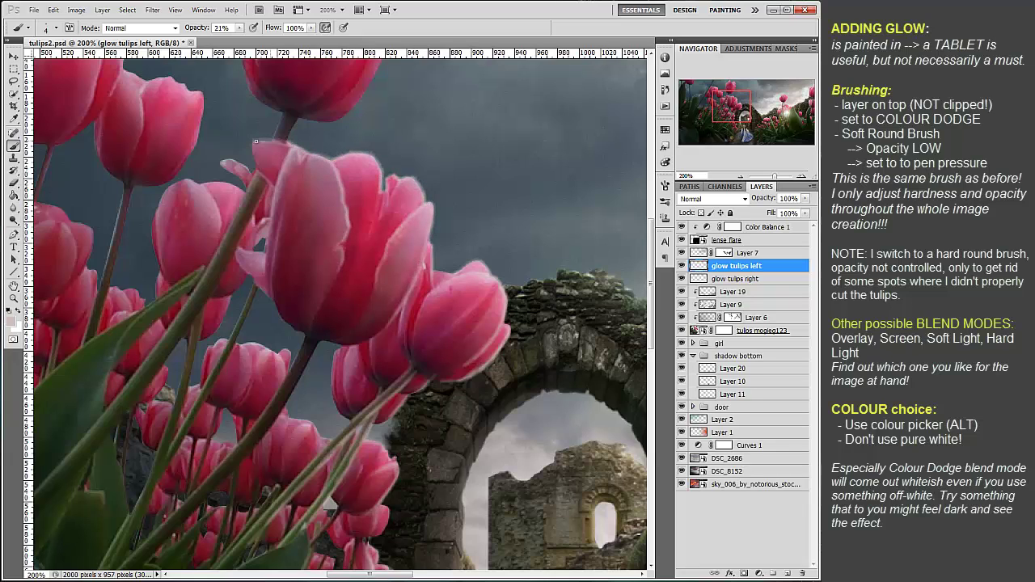
Paint rim light on the curled petals, stems and neighbouring blooms of the left tulip cluster.
{"action": "left_click_drag", "start_coordinate": [319, 115], "coordinate": [255, 142]}
{"action": "mouse_move", "coordinate": [268, 183]}
{"action": "left_mouse_down"}
{"action": "mouse_move", "coordinate": [158, 380]}
{"action": "mouse_move", "coordinate": [195, 340]}
{"action": "mouse_move", "coordinate": [174, 470]}
{"action": "mouse_move", "coordinate": [247, 301]}
{"action": "left_mouse_up"}
{"action": "mouse_move", "coordinate": [273, 350]}
{"action": "left_mouse_down"}
{"action": "mouse_move", "coordinate": [210, 340]}
{"action": "mouse_move", "coordinate": [216, 453]}
{"action": "mouse_move", "coordinate": [161, 384]}
{"action": "mouse_move", "coordinate": [170, 421]}
{"action": "mouse_move", "coordinate": [243, 486]}
{"action": "mouse_move", "coordinate": [162, 558]}
{"action": "mouse_move", "coordinate": [243, 397]}
{"action": "left_mouse_up"}
{"action": "mouse_move", "coordinate": [267, 412]}
{"action": "left_mouse_down"}
{"action": "mouse_move", "coordinate": [305, 451]}
{"action": "mouse_move", "coordinate": [377, 453]}
{"action": "mouse_move", "coordinate": [223, 243]}
{"action": "mouse_move", "coordinate": [190, 235]}
{"action": "mouse_move", "coordinate": [186, 283]}
{"action": "left_mouse_up"}
{"action": "left_click_drag", "start_coordinate": [242, 364], "coordinate": [191, 190]}
Paint highlights along the edges of the dark lower-left leaves and the stems above them.
{"action": "left_click_drag", "start_coordinate": [340, 502], "coordinate": [322, 435]}
{"action": "mouse_move", "coordinate": [267, 453]}
{"action": "left_mouse_down"}
{"action": "mouse_move", "coordinate": [242, 558]}
{"action": "mouse_move", "coordinate": [161, 453]}
{"action": "left_mouse_up"}
{"action": "left_click_drag", "start_coordinate": [211, 526], "coordinate": [122, 353]}
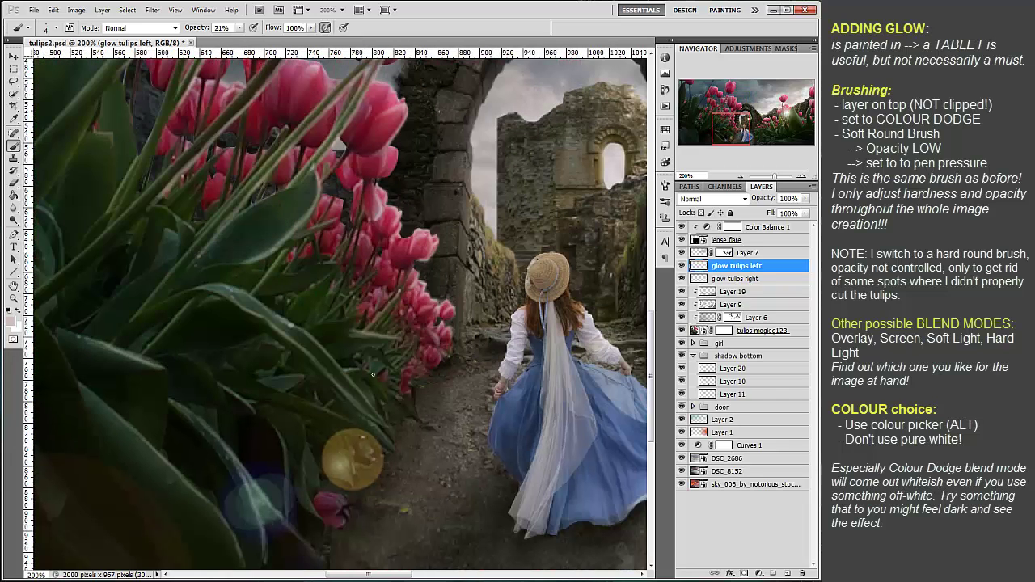
{"action": "mouse_move", "coordinate": [388, 388]}
{"action": "left_mouse_down"}
{"action": "mouse_move", "coordinate": [452, 342]}
{"action": "mouse_move", "coordinate": [380, 316]}
{"action": "mouse_move", "coordinate": [311, 263]}
{"action": "mouse_move", "coordinate": [504, 424]}
{"action": "left_mouse_up"}
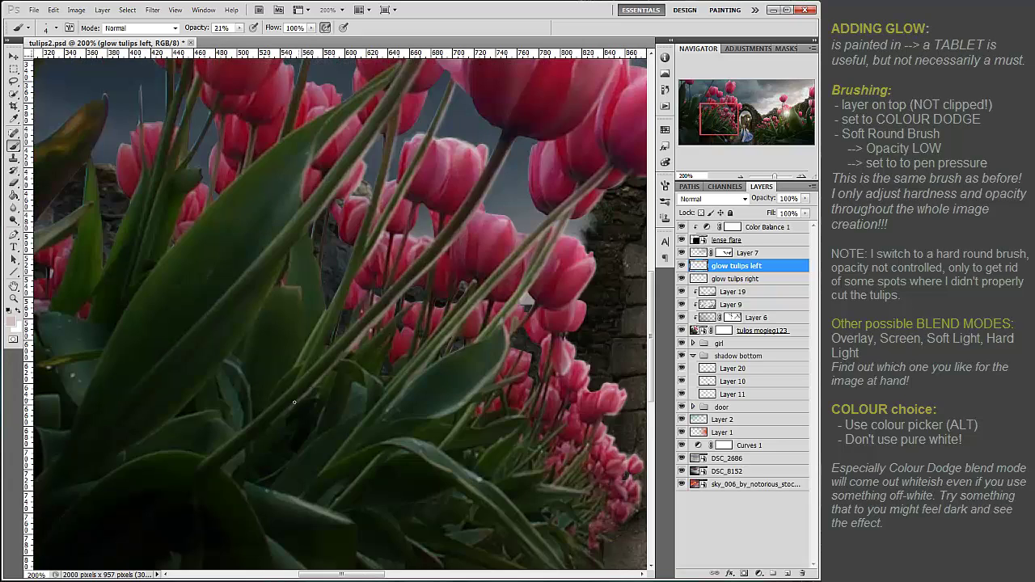
{"action": "left_click_drag", "start_coordinate": [212, 473], "coordinate": [326, 372]}
{"action": "left_click_drag", "start_coordinate": [307, 226], "coordinate": [182, 366]}
{"action": "mouse_move", "coordinate": [219, 410]}
{"action": "left_mouse_down"}
{"action": "mouse_move", "coordinate": [143, 442]}
{"action": "mouse_move", "coordinate": [71, 508]}
{"action": "left_mouse_up"}
{"action": "left_click_drag", "start_coordinate": [223, 473], "coordinate": [288, 566]}
Soften the glow strokes on the lower-left leaves with the Eraser at 38% opacity.
{"action": "key", "text": "ctrl+minus"}
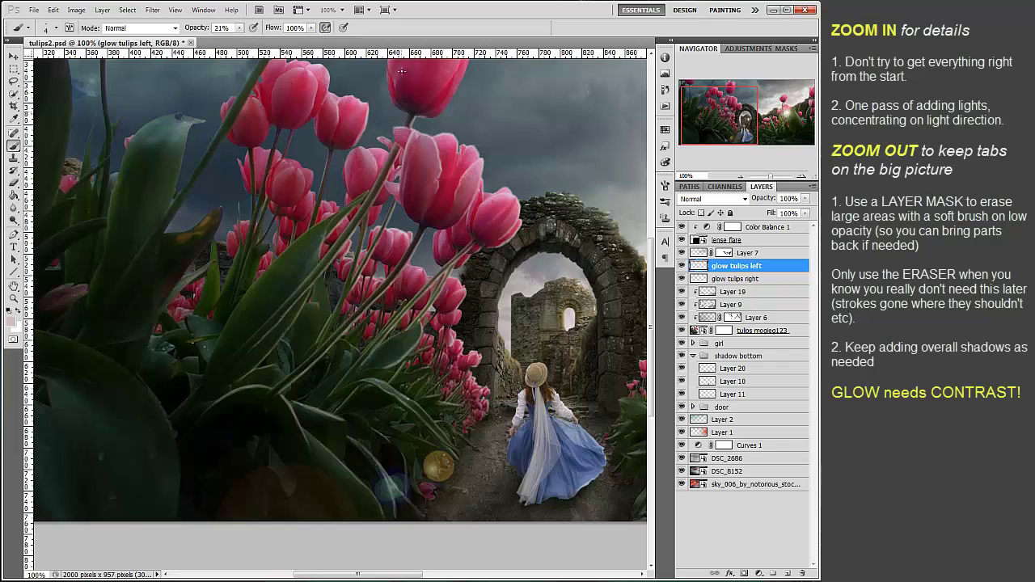
{"action": "left_click_drag", "start_coordinate": [400, 72], "coordinate": [374, 119]}
{"action": "key", "text": "e"}
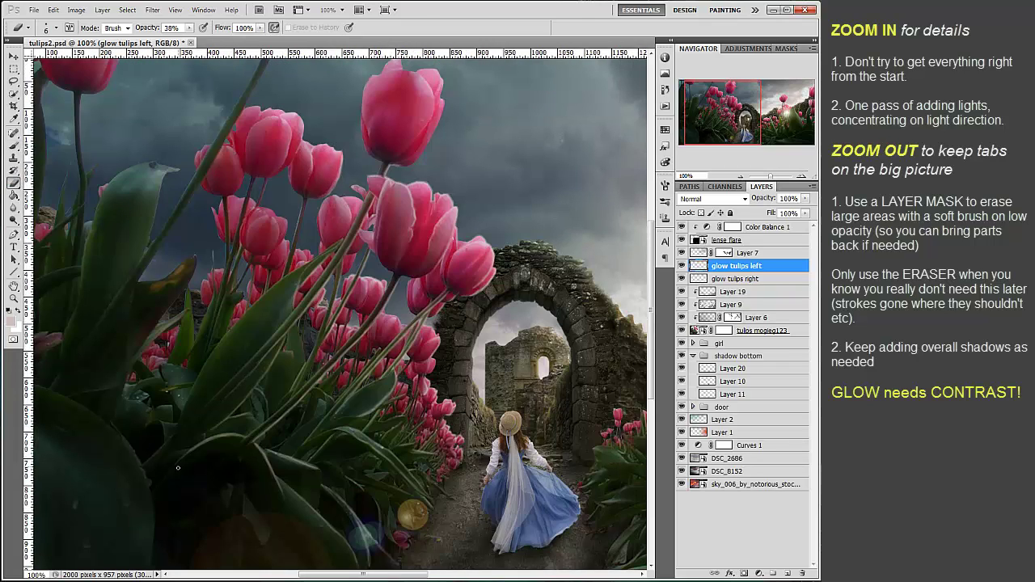
{"action": "mouse_move", "coordinate": [178, 468]}
{"action": "left_mouse_down"}
{"action": "mouse_move", "coordinate": [277, 475]}
{"action": "mouse_move", "coordinate": [380, 452]}
{"action": "left_mouse_up"}
{"action": "mouse_move", "coordinate": [378, 403]}
{"action": "left_mouse_down"}
{"action": "mouse_move", "coordinate": [279, 421]}
{"action": "mouse_move", "coordinate": [328, 373]}
{"action": "mouse_move", "coordinate": [314, 301]}
{"action": "mouse_move", "coordinate": [321, 355]}
{"action": "mouse_move", "coordinate": [294, 399]}
{"action": "left_mouse_up"}
Paint a soft glow around the edges of the upper-left tulips with a larger 0% hardness brush at 21% opacity.
{"action": "key", "text": "b"}
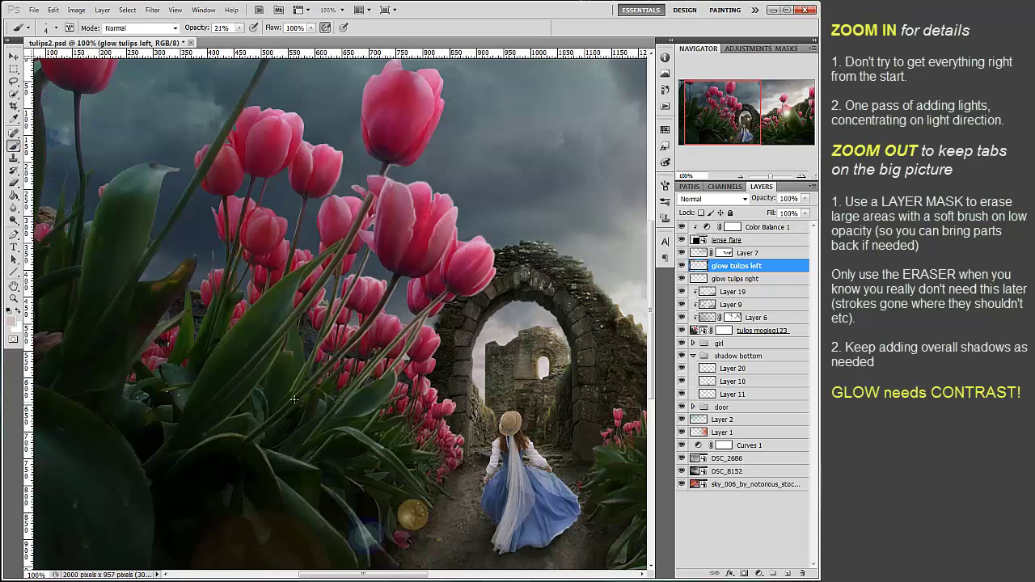
{"action": "right_click", "coordinate": [303, 137]}
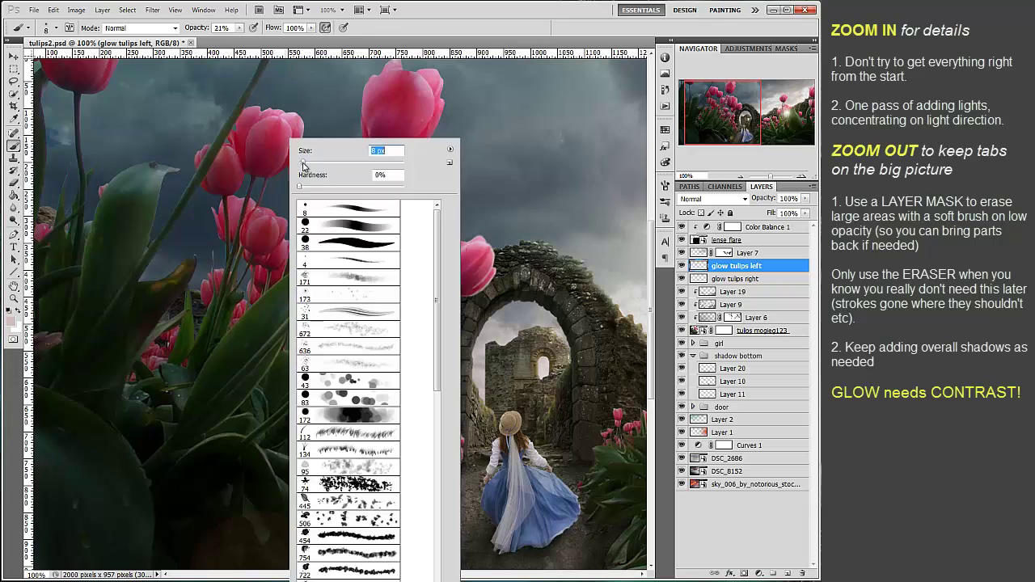
{"action": "key", "text": "Escape"}
{"action": "mouse_move", "coordinate": [441, 103]}
{"action": "left_mouse_down"}
{"action": "mouse_move", "coordinate": [412, 162]}
{"action": "mouse_move", "coordinate": [420, 97]}
{"action": "mouse_move", "coordinate": [436, 85]}
{"action": "mouse_move", "coordinate": [430, 68]}
{"action": "mouse_move", "coordinate": [371, 84]}
{"action": "left_mouse_up"}
{"action": "mouse_move", "coordinate": [277, 223]}
{"action": "left_mouse_down"}
{"action": "mouse_move", "coordinate": [283, 252]}
{"action": "mouse_move", "coordinate": [300, 259]}
{"action": "mouse_move", "coordinate": [246, 213]}
{"action": "mouse_move", "coordinate": [227, 254]}
{"action": "left_mouse_up"}
{"action": "left_click_drag", "start_coordinate": [252, 96], "coordinate": [191, 208]}
{"action": "left_click_drag", "start_coordinate": [199, 207], "coordinate": [251, 194]}
{"action": "mouse_move", "coordinate": [303, 81]}
{"action": "left_mouse_down"}
{"action": "mouse_move", "coordinate": [202, 252]}
{"action": "mouse_move", "coordinate": [230, 209]}
{"action": "left_mouse_up"}
Erase excess glow around the upper-left tulips with the 6 px Eraser at 38% opacity.
{"action": "key", "text": "e"}
{"action": "left_click_drag", "start_coordinate": [307, 81], "coordinate": [312, 30]}
{"action": "left_click_drag", "start_coordinate": [465, 136], "coordinate": [445, 157]}
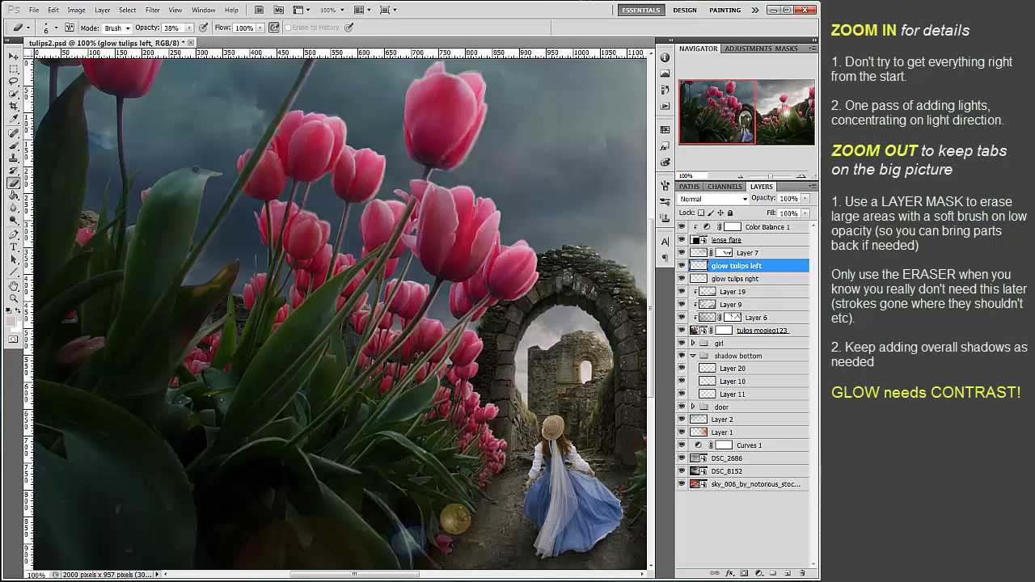
Paint highlights along the far-left tulip stem and the tall leaf's edge with a 7 px brush at 21% opacity.
{"action": "key", "text": "b"}
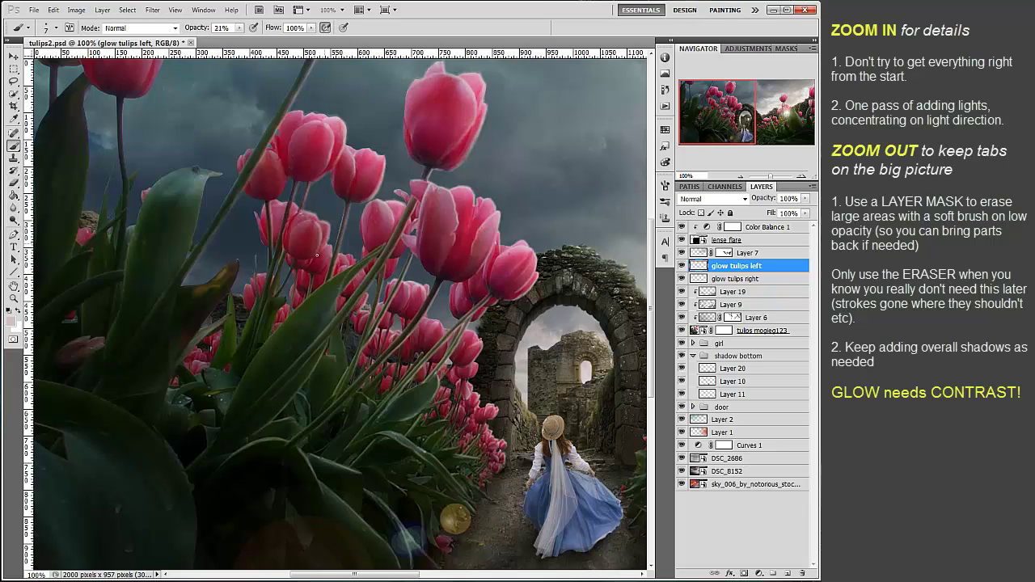
{"action": "left_click_drag", "start_coordinate": [124, 101], "coordinate": [127, 235]}
{"action": "mouse_move", "coordinate": [195, 257]}
{"action": "left_mouse_down"}
{"action": "mouse_move", "coordinate": [202, 188]}
{"action": "mouse_move", "coordinate": [199, 212]}
{"action": "left_mouse_up"}
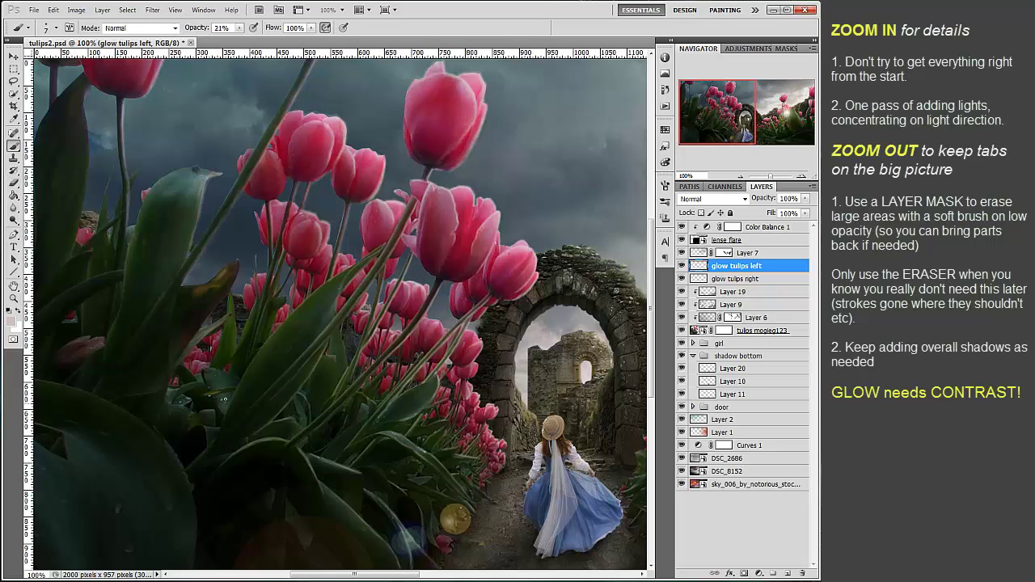
Paint glow highlights along the edges of the far-left tall leaf, the lower-left leaves and the central leaf at 21% brush opacity.
{"action": "left_click_drag", "start_coordinate": [85, 85], "coordinate": [85, 184]}
{"action": "left_click_drag", "start_coordinate": [82, 227], "coordinate": [89, 135]}
{"action": "left_click_drag", "start_coordinate": [59, 67], "coordinate": [52, 99]}
{"action": "left_click_drag", "start_coordinate": [367, 288], "coordinate": [343, 322]}
{"action": "left_click_drag", "start_coordinate": [187, 483], "coordinate": [127, 411]}
{"action": "left_click_drag", "start_coordinate": [190, 491], "coordinate": [196, 540]}
{"action": "left_click", "coordinate": [118, 509]}
{"action": "key", "text": "r"}
{"action": "right_click", "coordinate": [65, 465]}
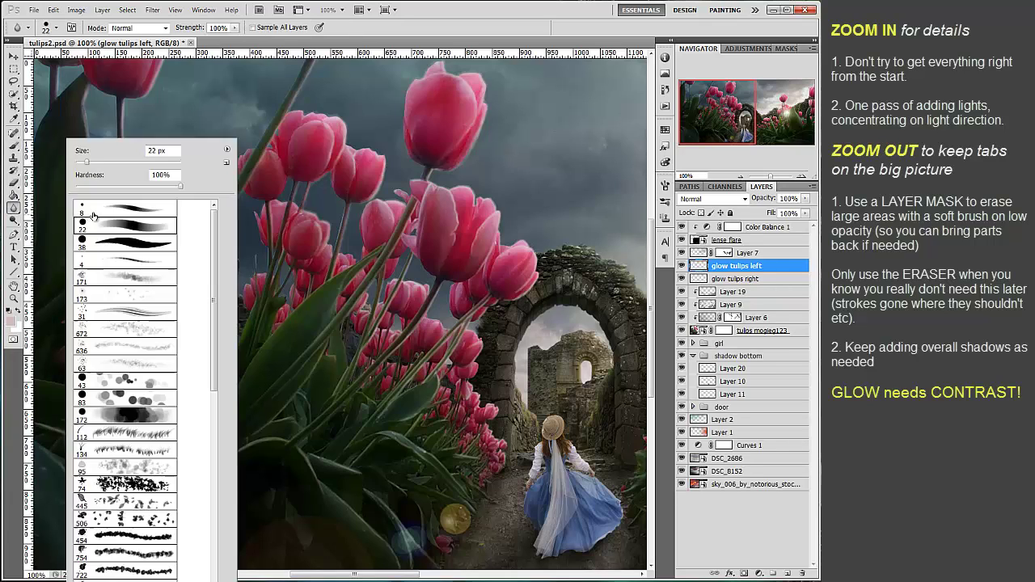
{"action": "key", "text": "Return"}
Paint thin highlights on the leaves along the image's lower edge and soften them with the Eraser at 38% opacity.
{"action": "key", "text": "b"}
{"action": "left_click_drag", "start_coordinate": [284, 568], "coordinate": [284, 542]}
{"action": "left_click_drag", "start_coordinate": [313, 552], "coordinate": [305, 535]}
{"action": "scroll", "coordinate": [307, 538], "scroll_direction": "left", "scroll_amount": 1}
{"action": "key", "text": "e"}
{"action": "left_click_drag", "start_coordinate": [385, 549], "coordinate": [370, 525]}
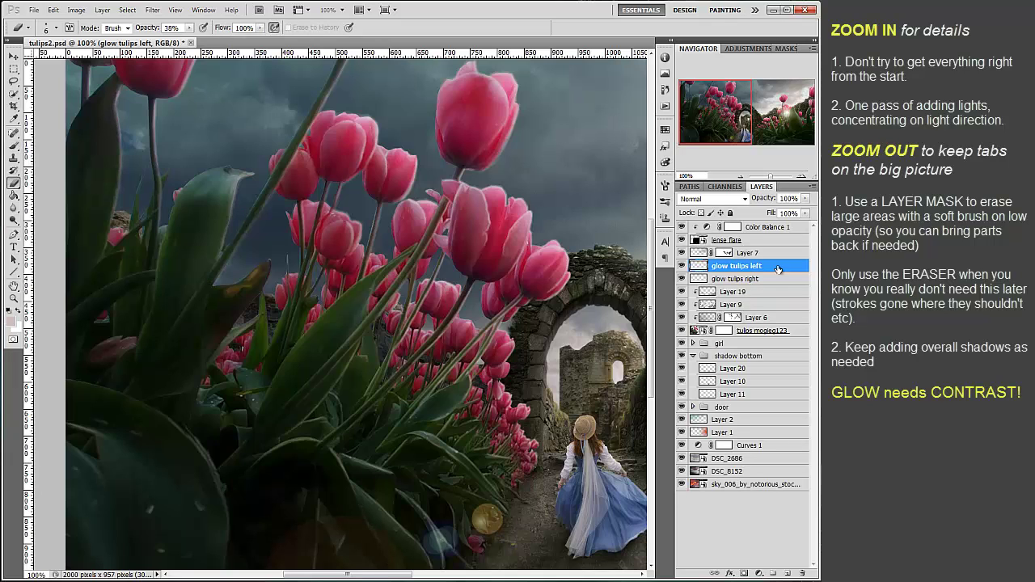
Add a new clipped layer above Layer 19 and set its blend mode to Multiply.
{"action": "left_click", "coordinate": [779, 293]}
{"action": "key", "text": "ctrl+shift+alt+n"}
{"action": "left_click", "coordinate": [712, 199]}
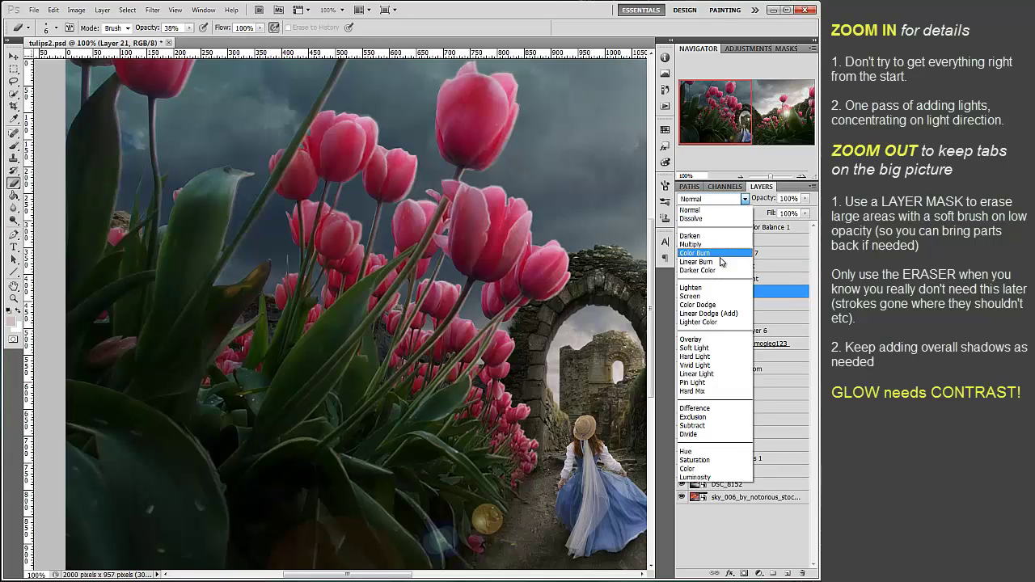
{"action": "left_click", "coordinate": [694, 244]}
Paint black shadows over the left leaves and stems with a soft 23 px brush and a smaller 9 px one at 21% opacity.
{"action": "key", "text": "b"}
{"action": "right_click", "coordinate": [278, 84]}
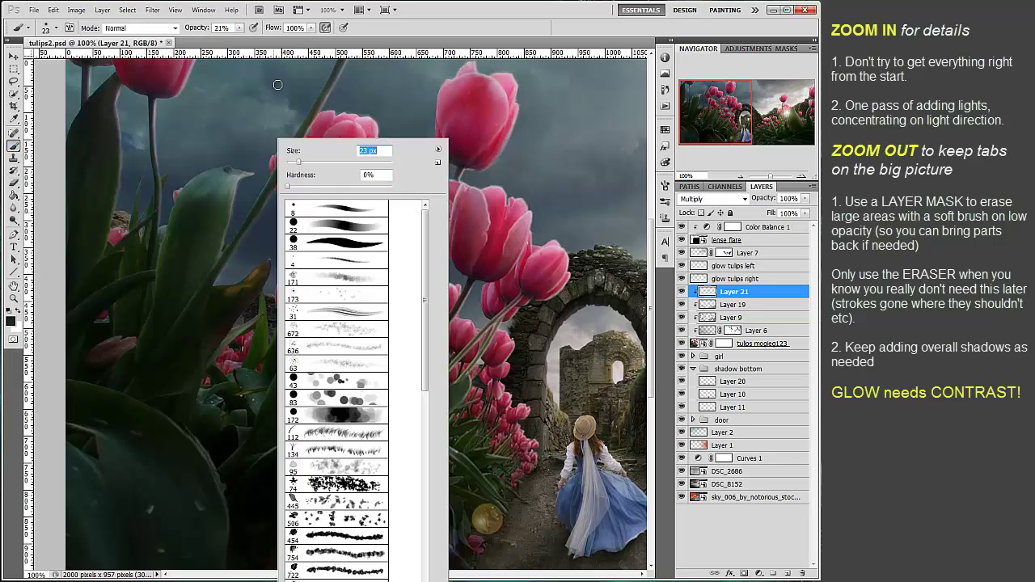
{"action": "left_click_drag", "start_coordinate": [263, 187], "coordinate": [230, 237]}
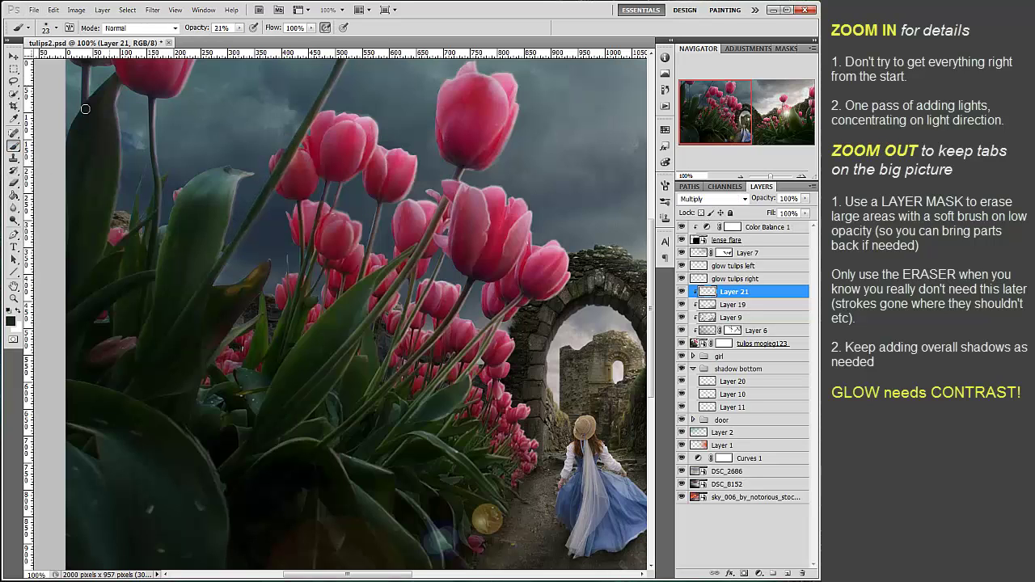
{"action": "key", "text": "e"}
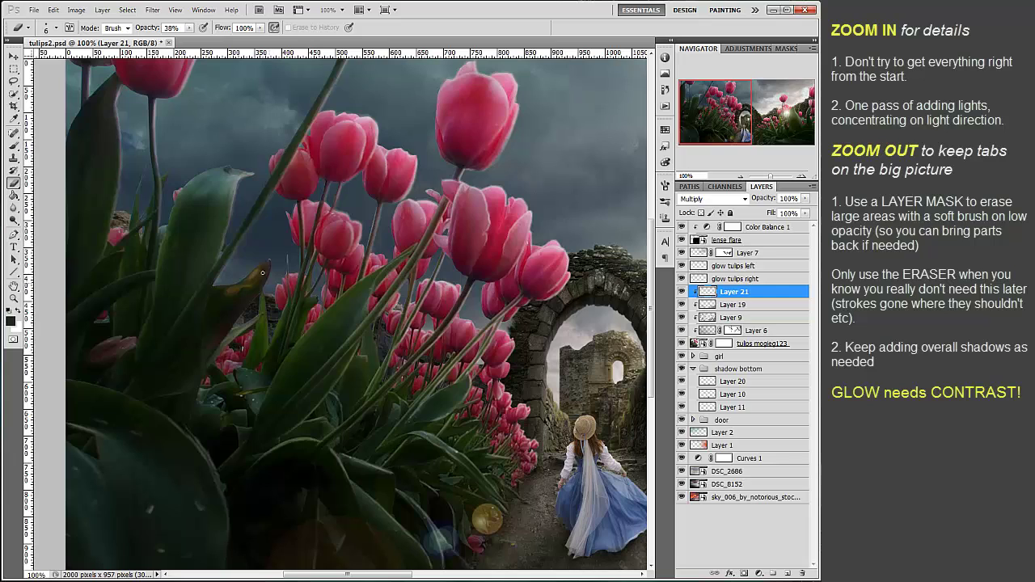
{"action": "key", "text": "b"}
{"action": "right_click", "coordinate": [584, 140]}
{"action": "key", "text": "Escape"}
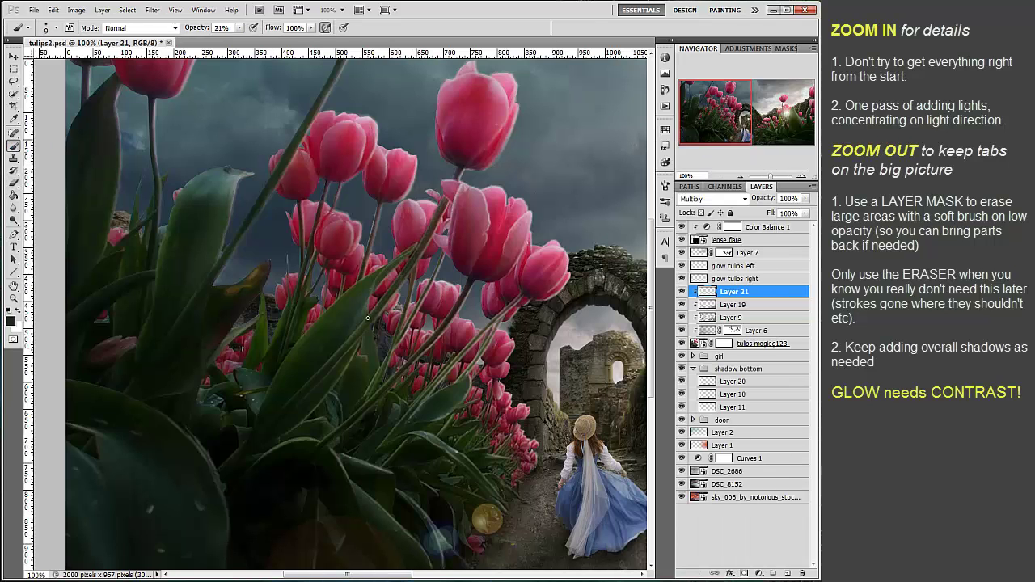
Soften the painted shadows around the left tulips with a 22 px Eraser at 38% opacity.
{"action": "key", "text": "e"}
{"action": "right_click", "coordinate": [239, 139]}
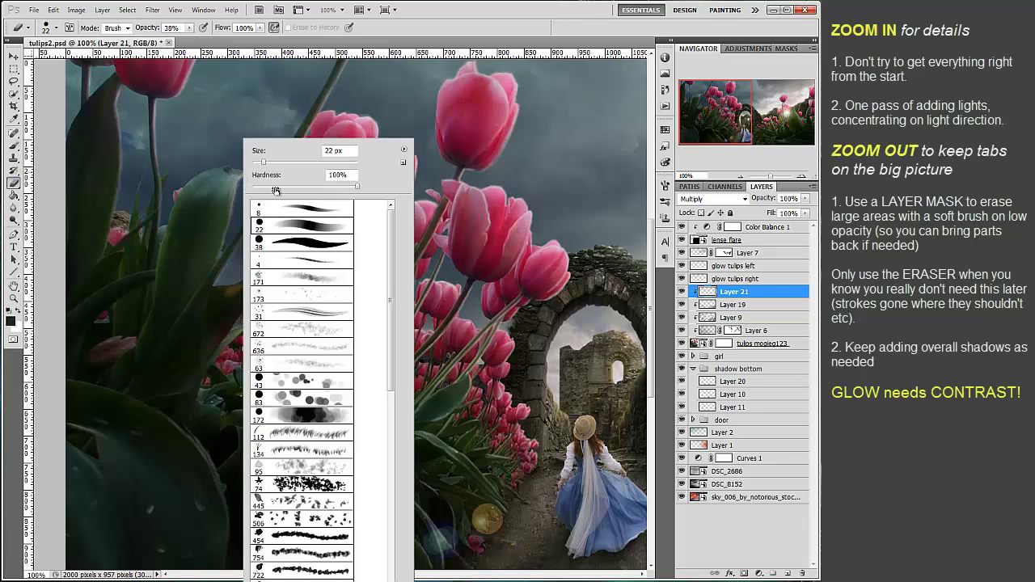
{"action": "key", "text": "Escape"}
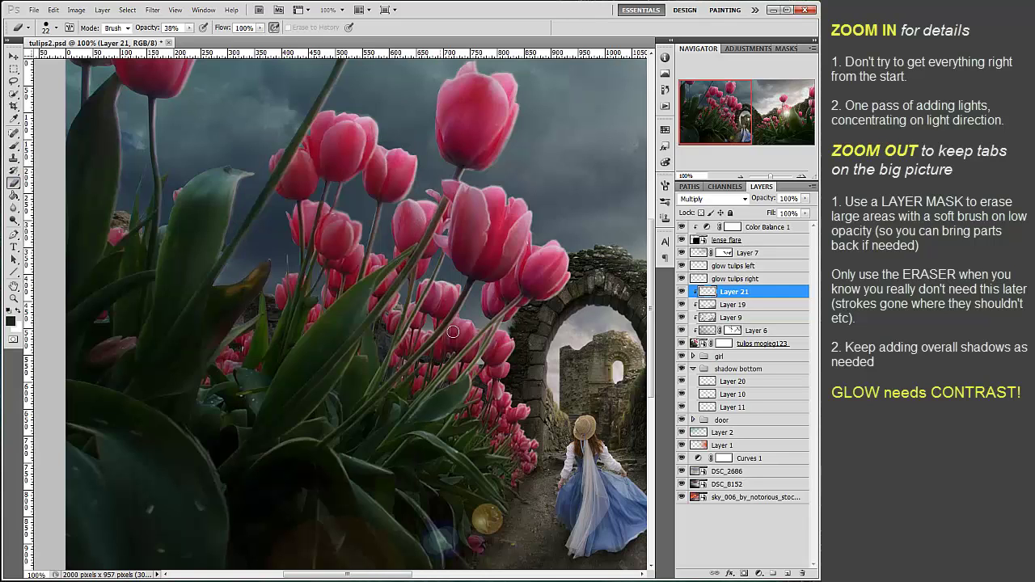
Paint finer shadows between the left leaves and stems with a 6 px brush, first at 34% and then at 14% opacity.
{"action": "left_click", "coordinate": [14, 145]}
{"action": "right_click", "coordinate": [205, 139]}
{"action": "key", "text": "Escape"}
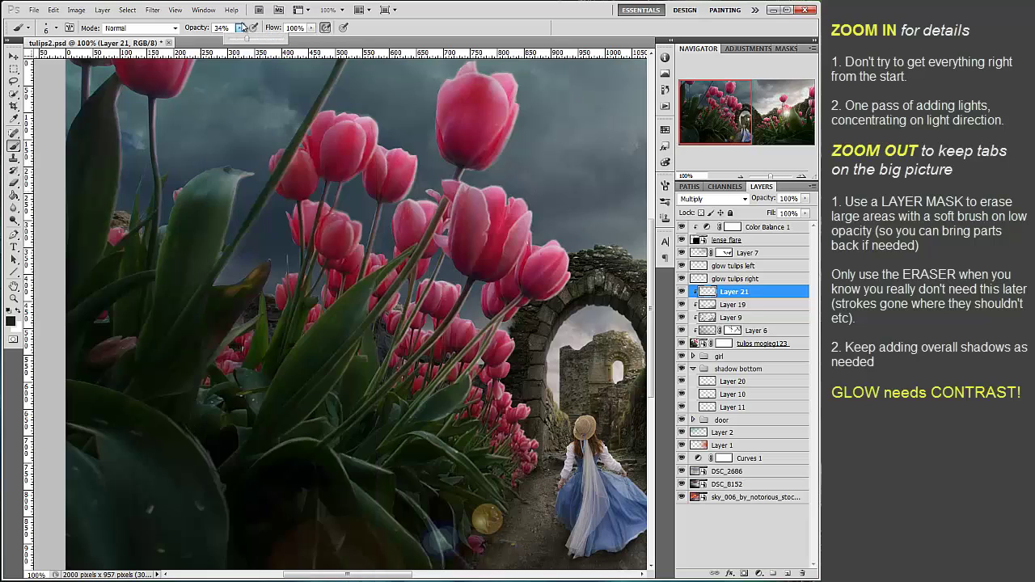
{"action": "key", "text": "3"}
{"action": "key", "text": "4"}
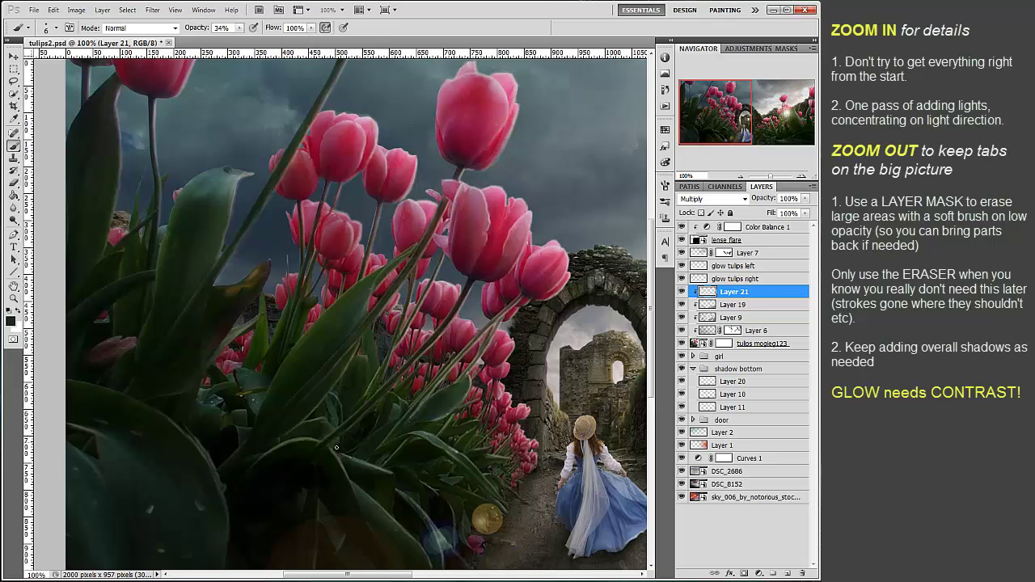
{"action": "key", "text": "1"}
{"action": "key", "text": "4"}
{"action": "key", "text": "ctrl+minus"}
{"action": "key", "text": "ctrl+minus"}
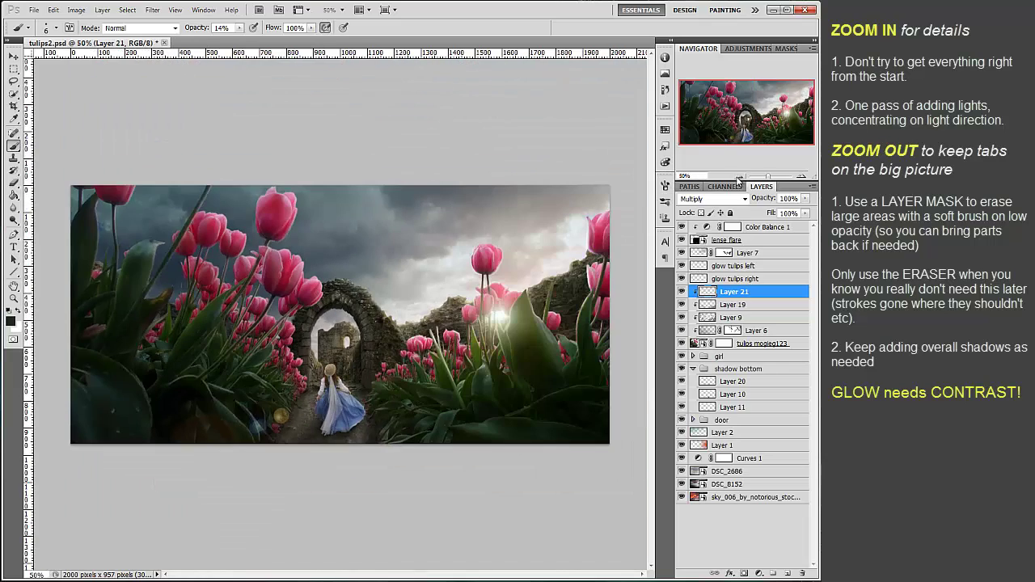
Toggle the glow tulips left layer off and on to compare its effect on the whole image.
{"action": "left_click", "coordinate": [682, 266]}
{"action": "left_click", "coordinate": [682, 266]}
{"action": "left_click", "coordinate": [682, 266]}
{"action": "left_click", "coordinate": [682, 266]}
Add a layer mask to the glow tulips left layer and fade the glow on the left tulips with a 172 px brush at 14% opacity.
{"action": "left_click", "coordinate": [724, 277]}
{"action": "key", "text": "e"}
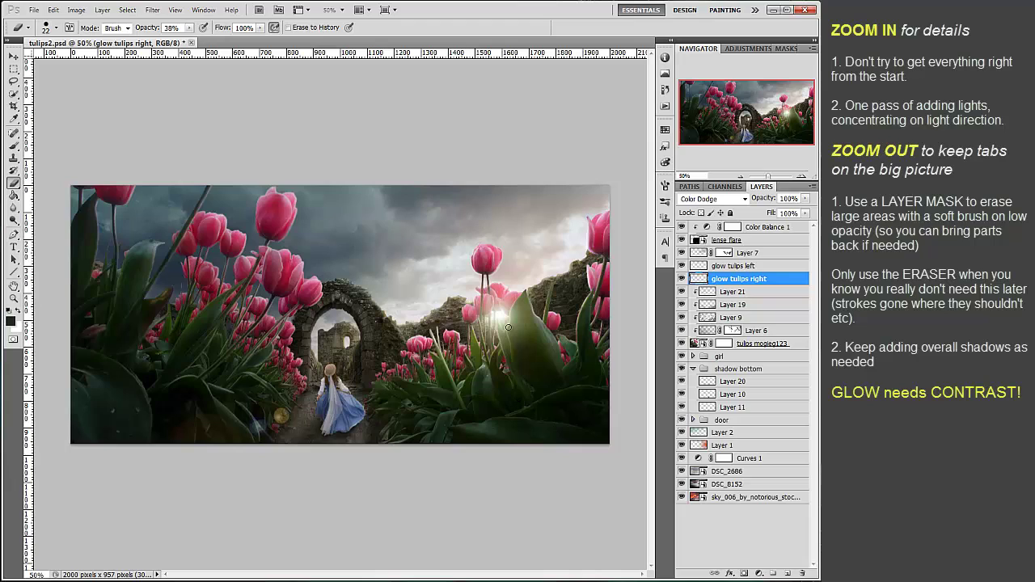
{"action": "left_click", "coordinate": [722, 266]}
{"action": "key", "text": "b"}
{"action": "right_click", "coordinate": [372, 142]}
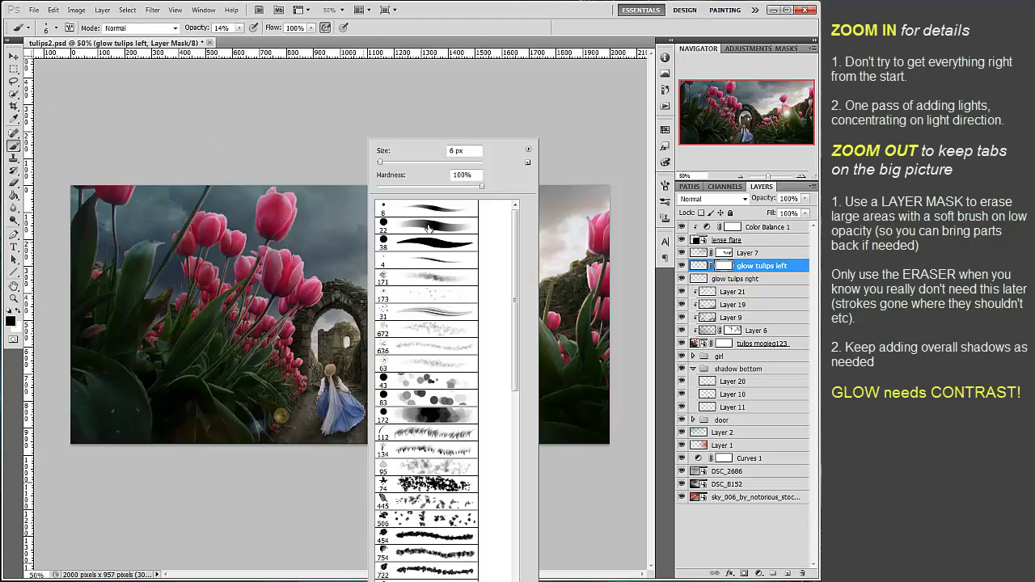
{"action": "left_click", "coordinate": [431, 226]}
{"action": "left_click", "coordinate": [407, 164]}
{"action": "left_click", "coordinate": [423, 100]}
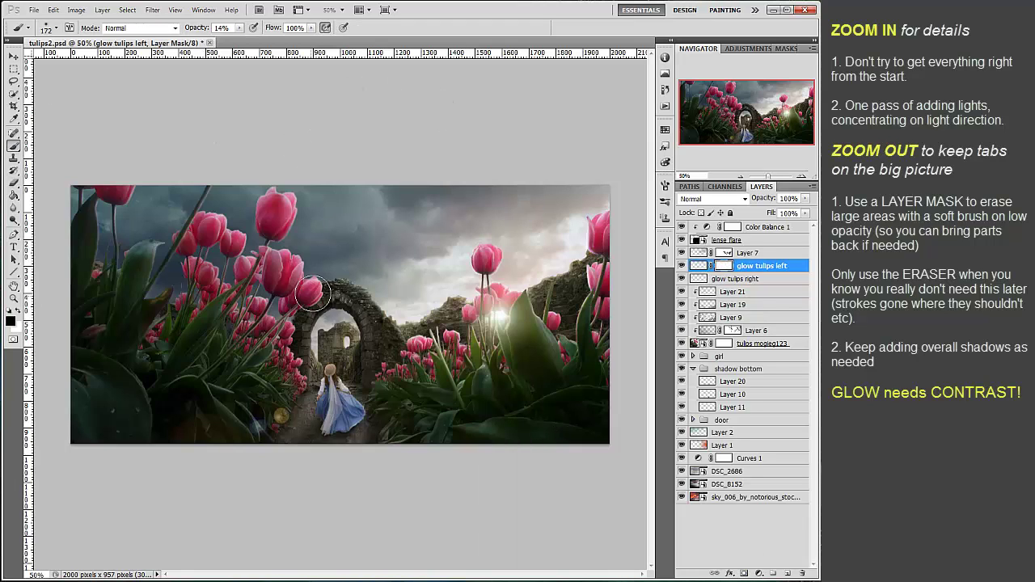
{"action": "left_click", "coordinate": [314, 295]}
{"action": "mouse_move", "coordinate": [282, 267]}
{"action": "left_mouse_down"}
{"action": "mouse_move", "coordinate": [279, 229]}
{"action": "mouse_move", "coordinate": [227, 238]}
{"action": "left_mouse_up"}
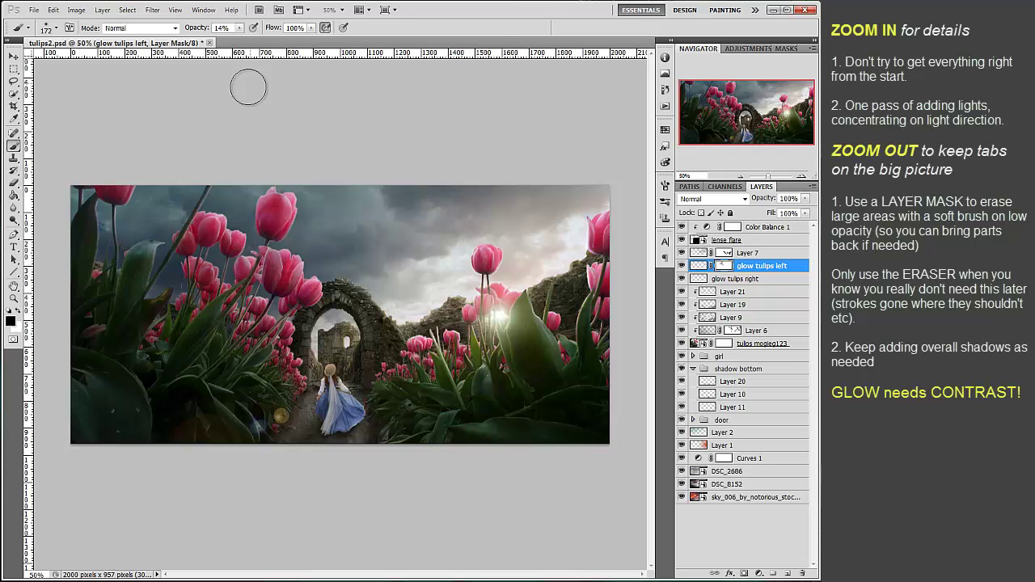
Refine the left glow mask with the brush at 60% opacity and add a layer mask to the glow tulips right layer.
{"action": "left_click", "coordinate": [240, 28]}
{"action": "left_click_drag", "start_coordinate": [238, 39], "coordinate": [265, 39]}
{"action": "left_click", "coordinate": [214, 253]}
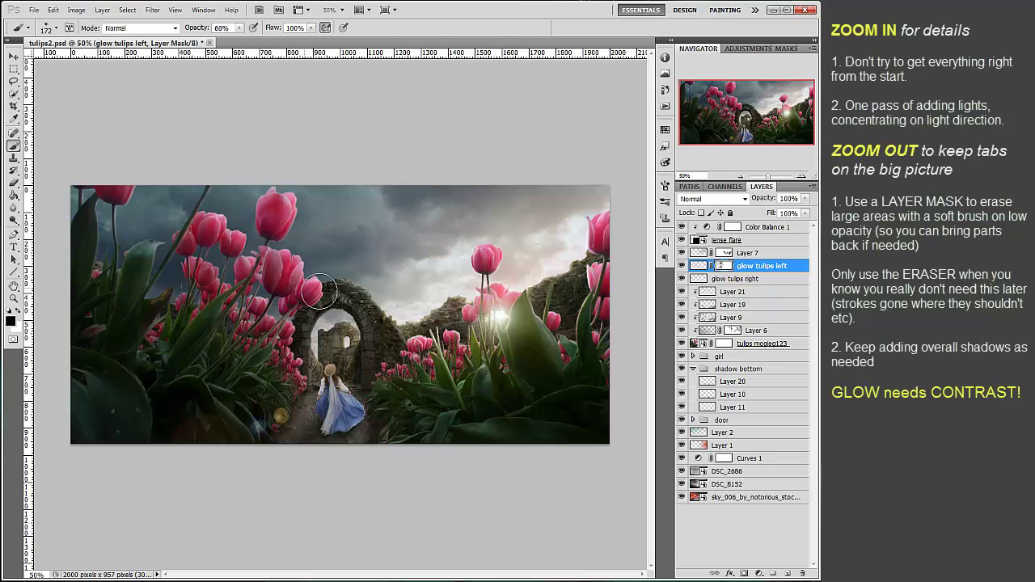
{"action": "key", "text": "x"}
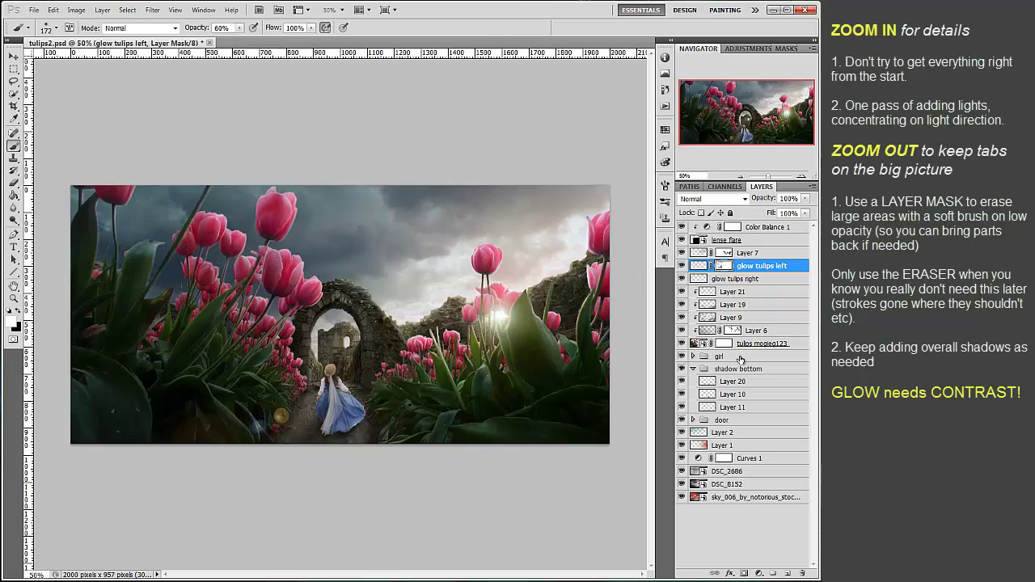
{"action": "left_click", "coordinate": [744, 574]}
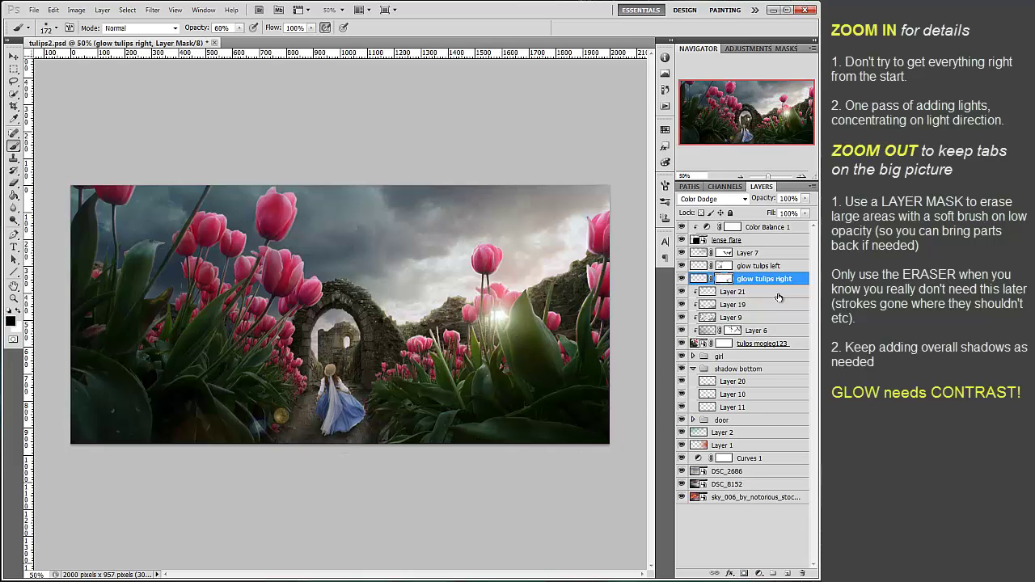
Add a new layer above glow tulips left and set its blend mode to Overlay.
{"action": "key", "text": "alt+bracketright"}
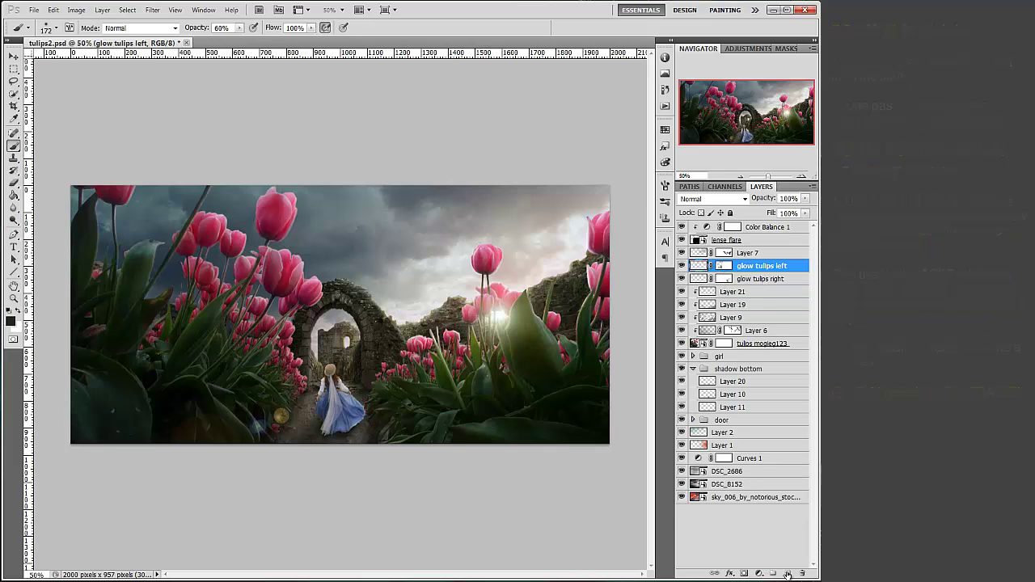
{"action": "key", "text": "ctrl+shift+alt+n"}
{"action": "left_click", "coordinate": [712, 198]}
{"action": "left_click", "coordinate": [704, 344]}
Paint pale glow on the right tulips with a 22 px brush, reducing the brush opacity to 37% and its size to 10 px.
{"action": "right_click", "coordinate": [407, 188]}
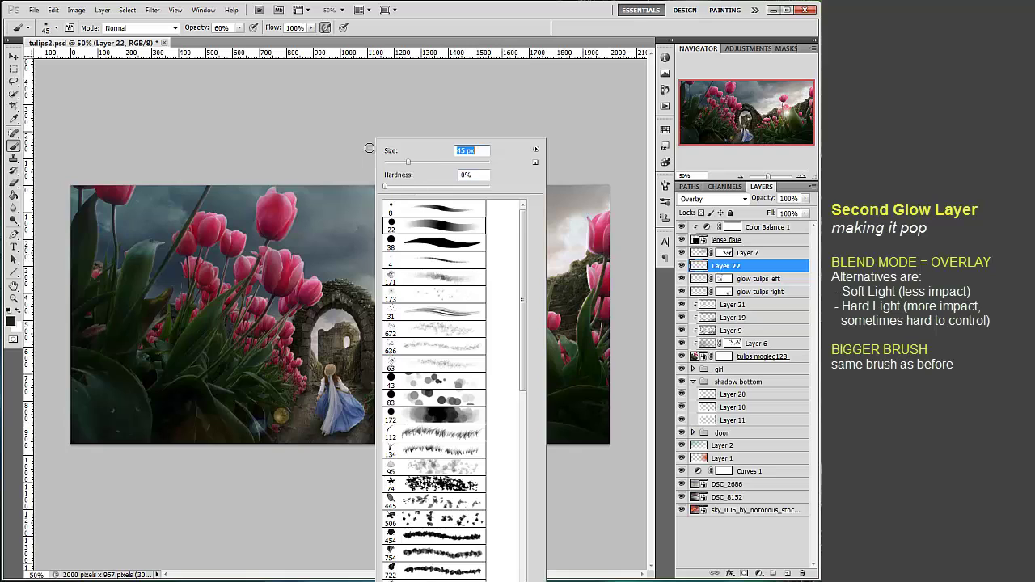
{"action": "key", "text": "Return"}
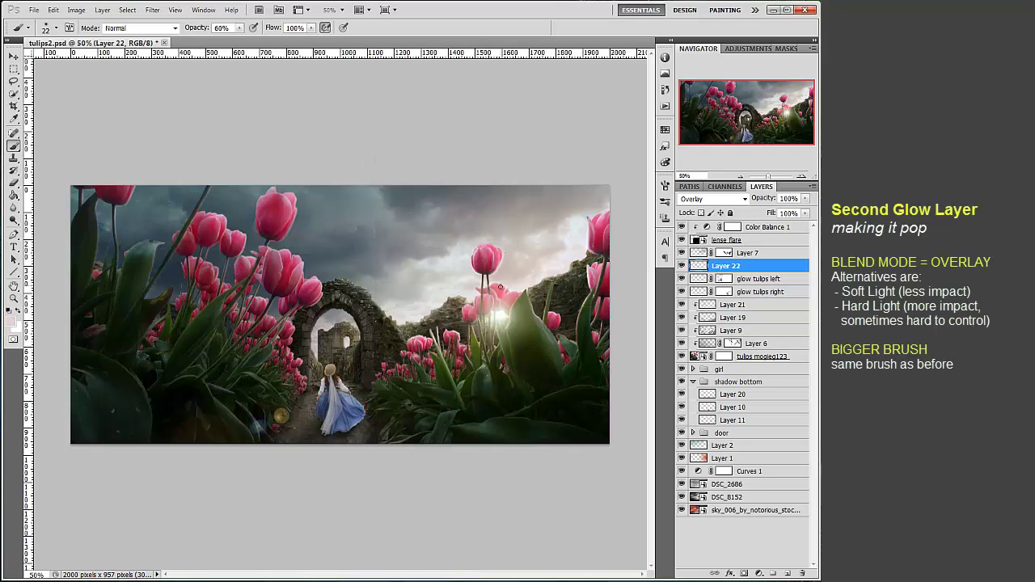
{"action": "key", "text": "3"}
{"action": "key", "text": "7"}
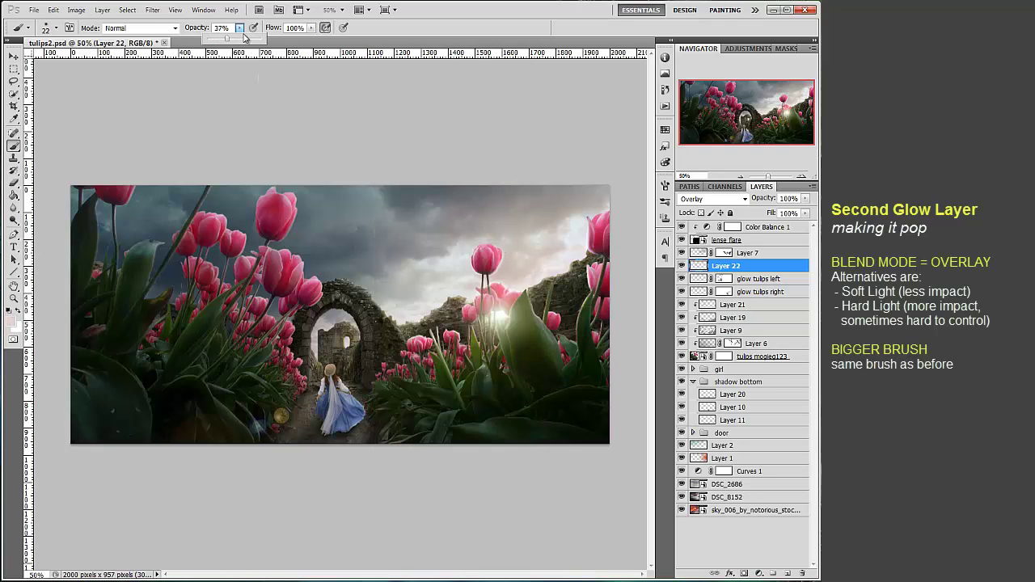
{"action": "key", "text": "bracketleft"}
{"action": "key", "text": "bracketleft"}
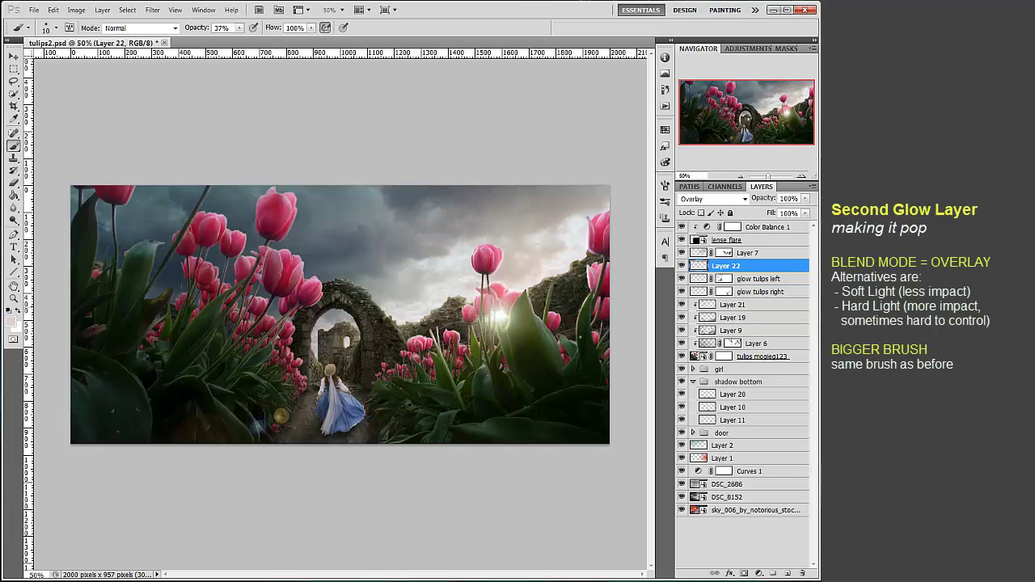
Paint broader glow with a 35 px, 0% hardness brush, move the Overlay layer above Layer 7, and clean up with the Eraser.
{"action": "right_click", "coordinate": [578, 205]}
{"action": "key", "text": "Return"}
{"action": "right_click", "coordinate": [569, 177]}
{"action": "type", "text": "35"}
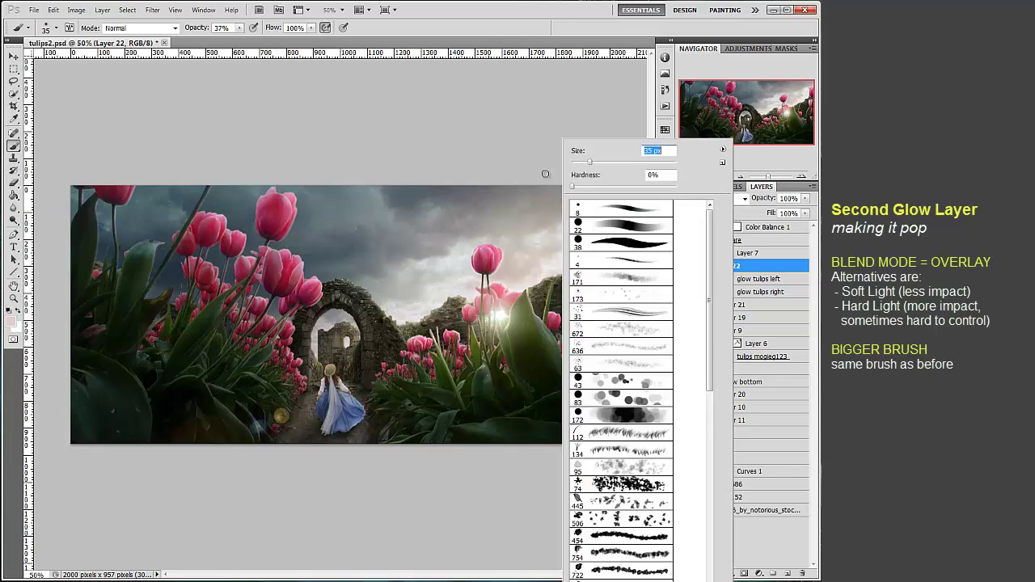
{"action": "key", "text": "Return"}
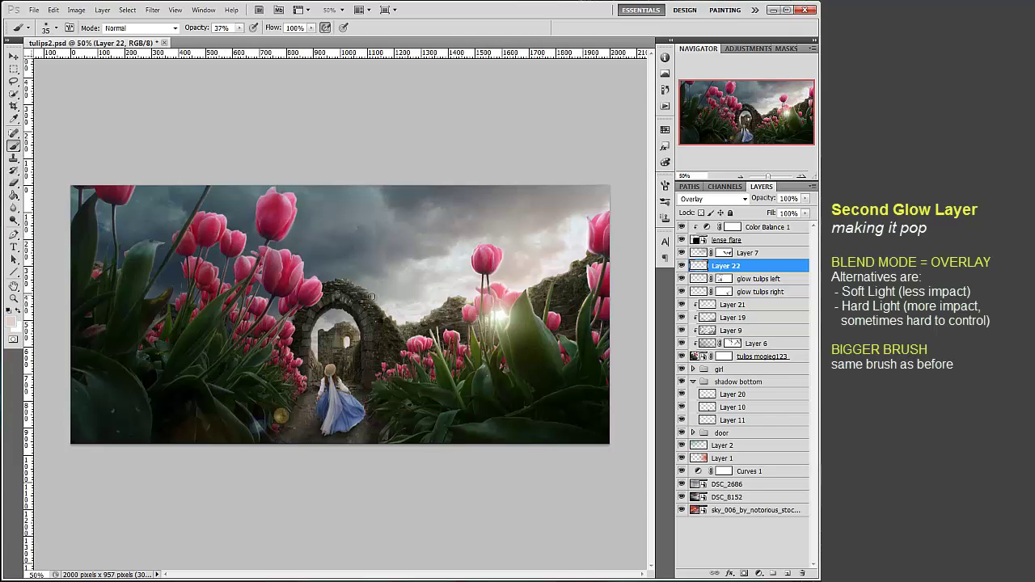
{"action": "mouse_move", "coordinate": [701, 266]}
{"action": "left_mouse_down"}
{"action": "mouse_move", "coordinate": [693, 227]}
{"action": "mouse_move", "coordinate": [697, 259]}
{"action": "left_mouse_up"}
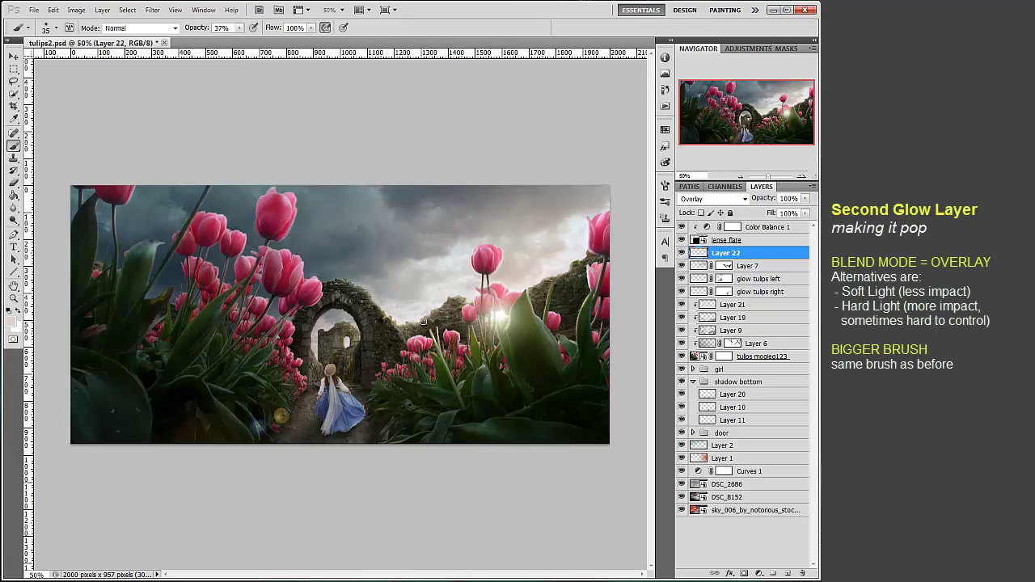
{"action": "key", "text": "e"}
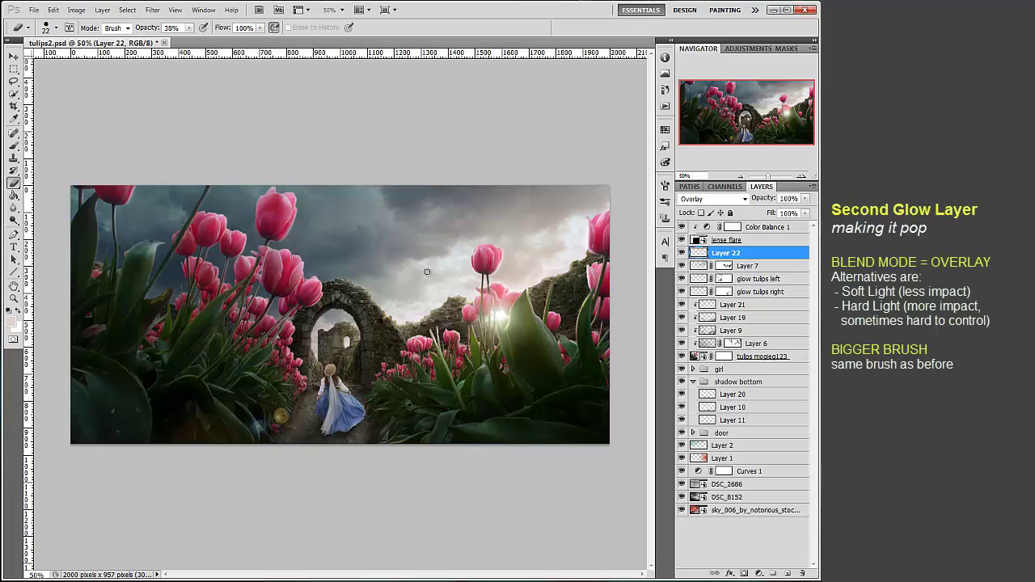
Collapse the shadow bottom group and rename the Overlay glow layer as soft glow.
{"action": "left_click", "coordinate": [692, 381]}
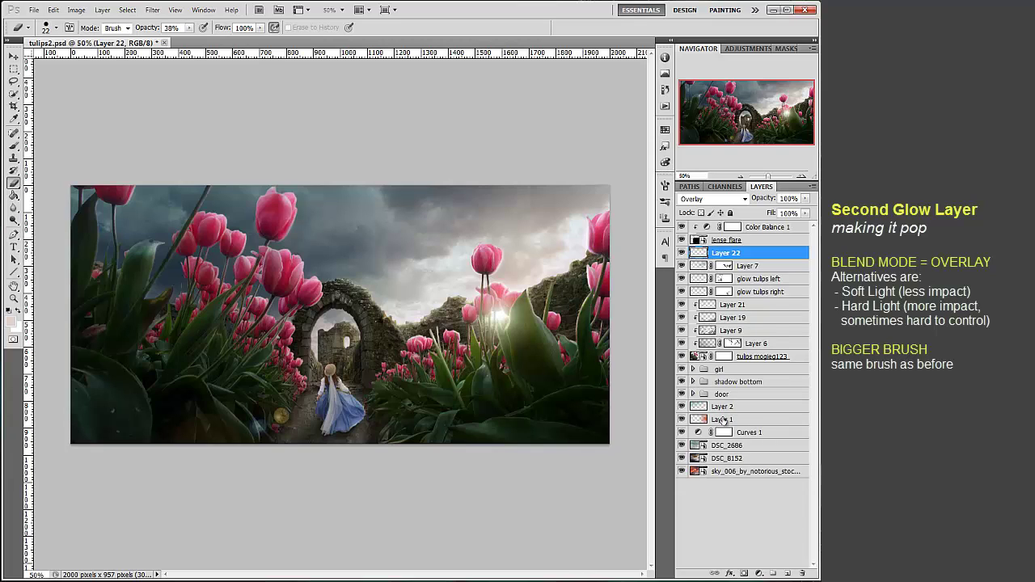
{"action": "left_click", "coordinate": [692, 382]}
{"action": "left_click", "coordinate": [693, 382]}
{"action": "left_click", "coordinate": [14, 146]}
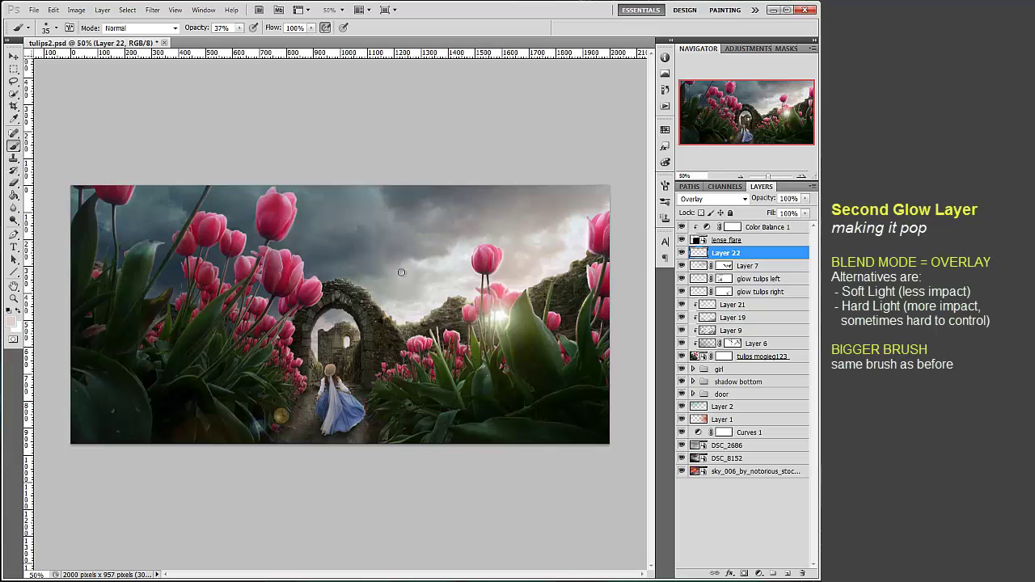
{"action": "double_click", "coordinate": [726, 252]}
{"action": "type", "text": "soft glow"}
{"action": "key", "text": "Return"}
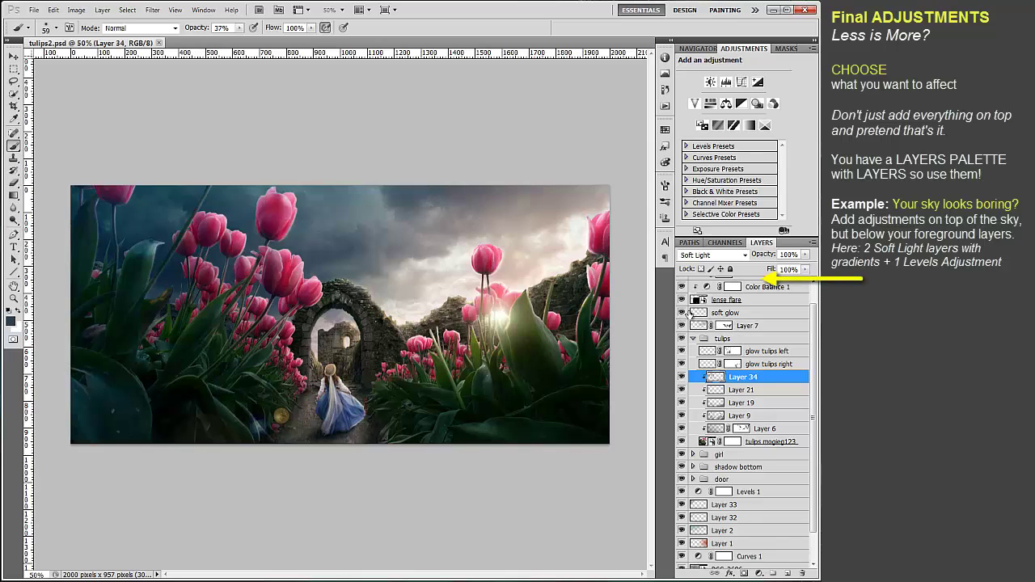
Add a Color Balance adjustment above Layer 31 and set its midtones to +4 red, +12 green and +18 blue.
{"action": "scroll", "coordinate": [810, 324], "scroll_direction": "up", "scroll_amount": 1}
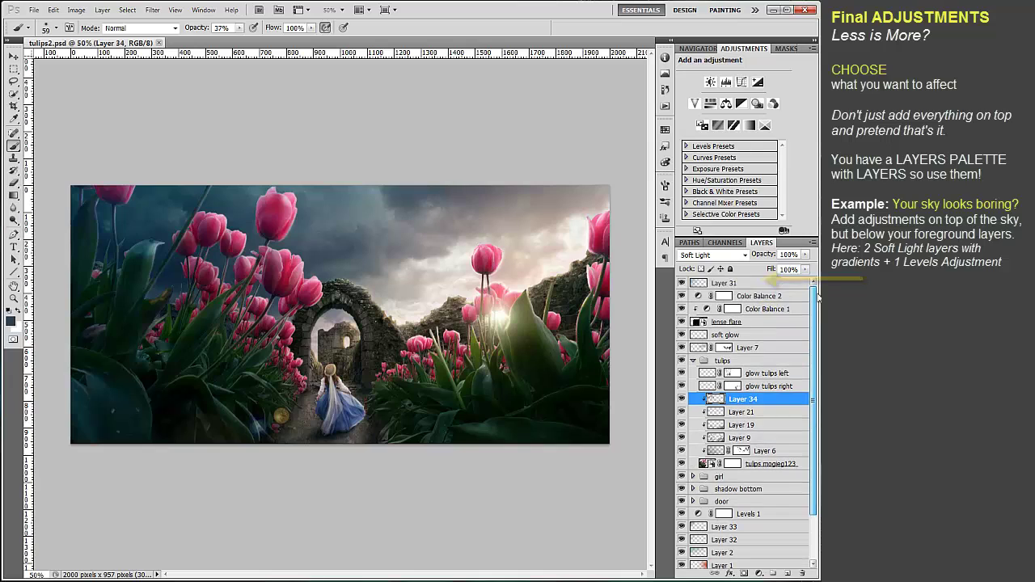
{"action": "left_click", "coordinate": [775, 283]}
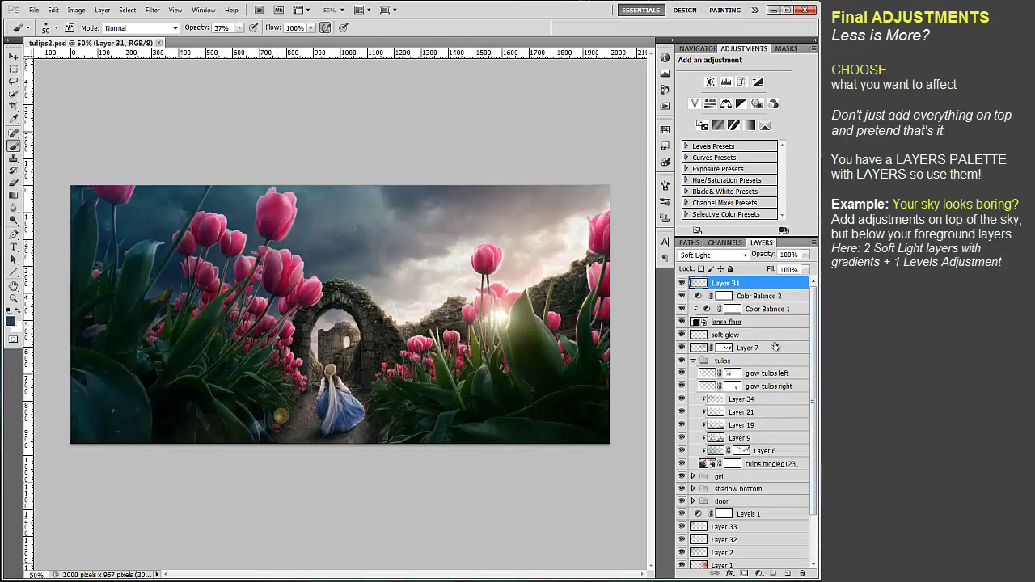
{"action": "left_click", "coordinate": [759, 573]}
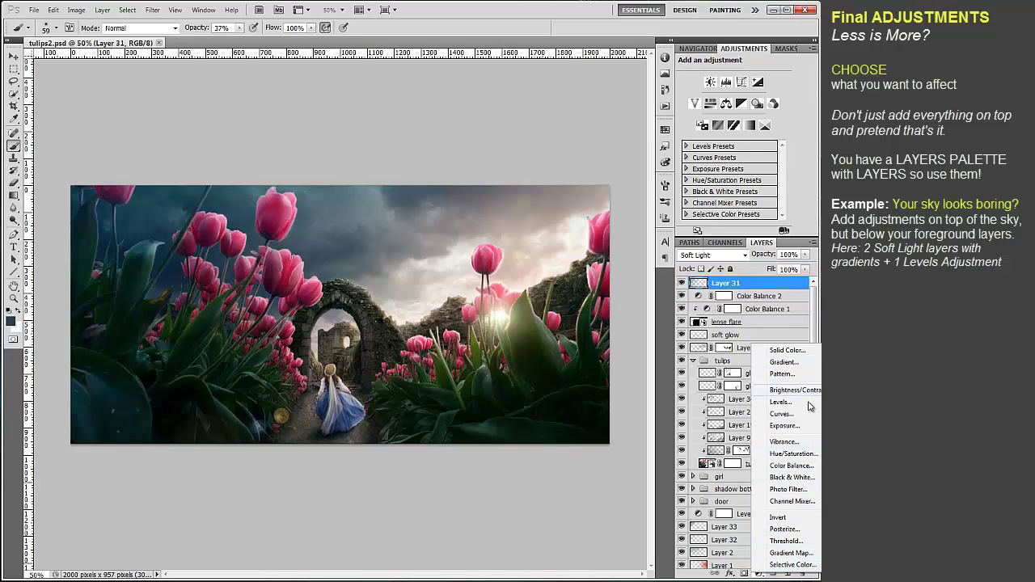
{"action": "left_click", "coordinate": [791, 466]}
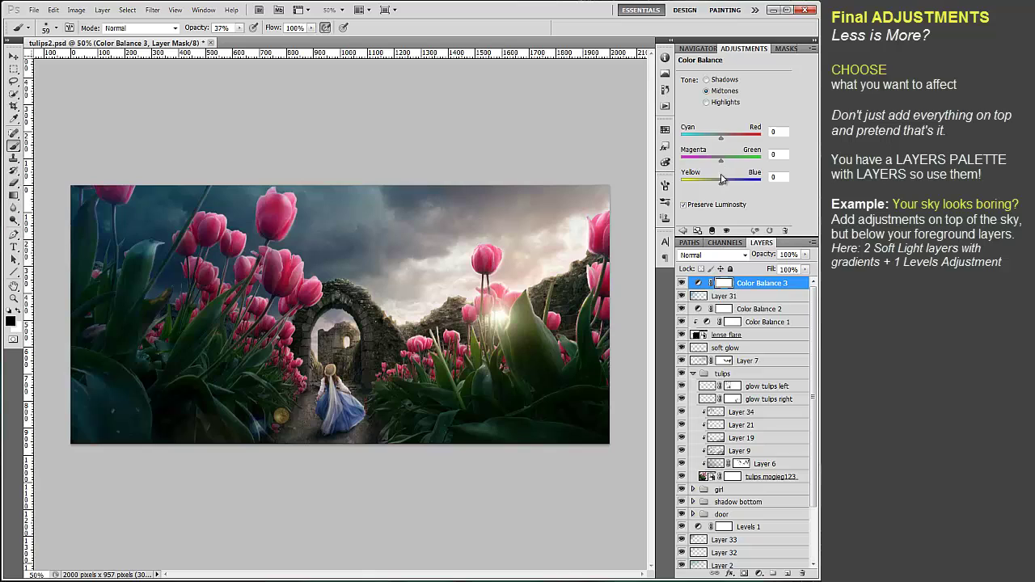
{"action": "left_click_drag", "start_coordinate": [723, 184], "coordinate": [726, 144]}
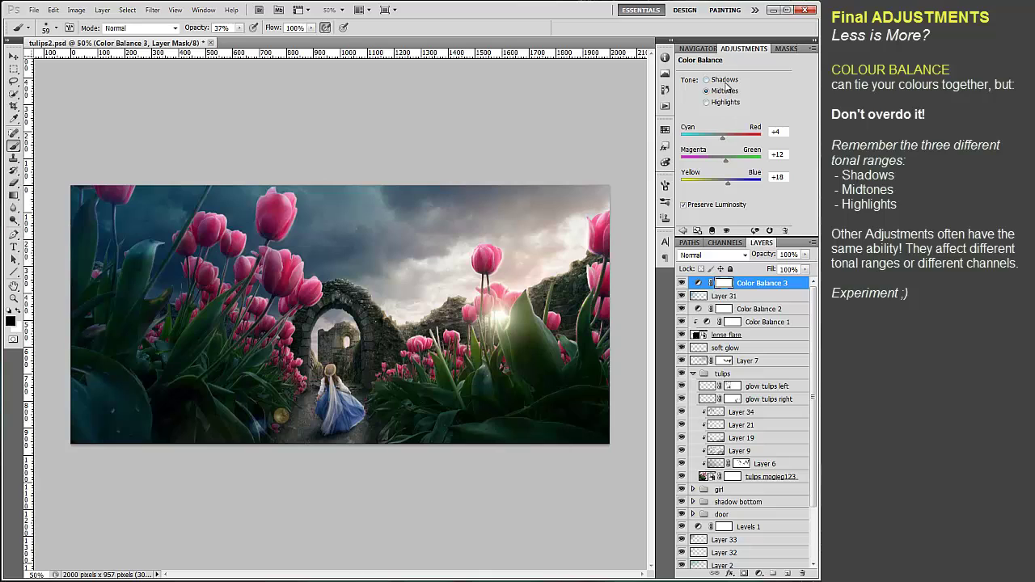
Adjust the shadows' colour balance, set the highlights to +4 red, +4 green and -8 yellow, and compare with the adjustment hidden.
{"action": "left_click", "coordinate": [725, 80]}
{"action": "left_click_drag", "start_coordinate": [726, 186], "coordinate": [725, 139]}
{"action": "left_click", "coordinate": [724, 103]}
{"action": "left_click_drag", "start_coordinate": [722, 188], "coordinate": [724, 165]}
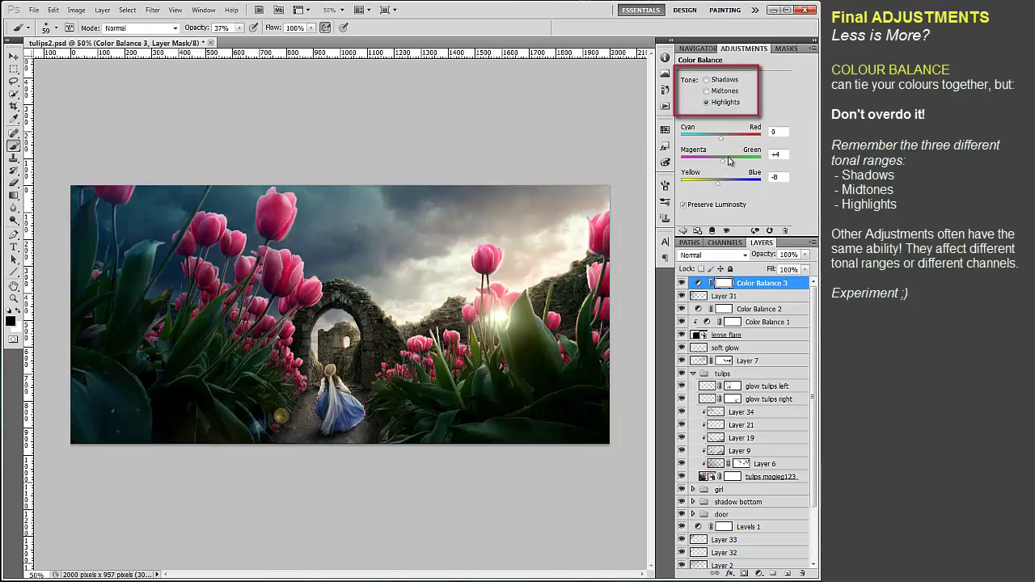
{"action": "left_click_drag", "start_coordinate": [721, 138], "coordinate": [718, 140]}
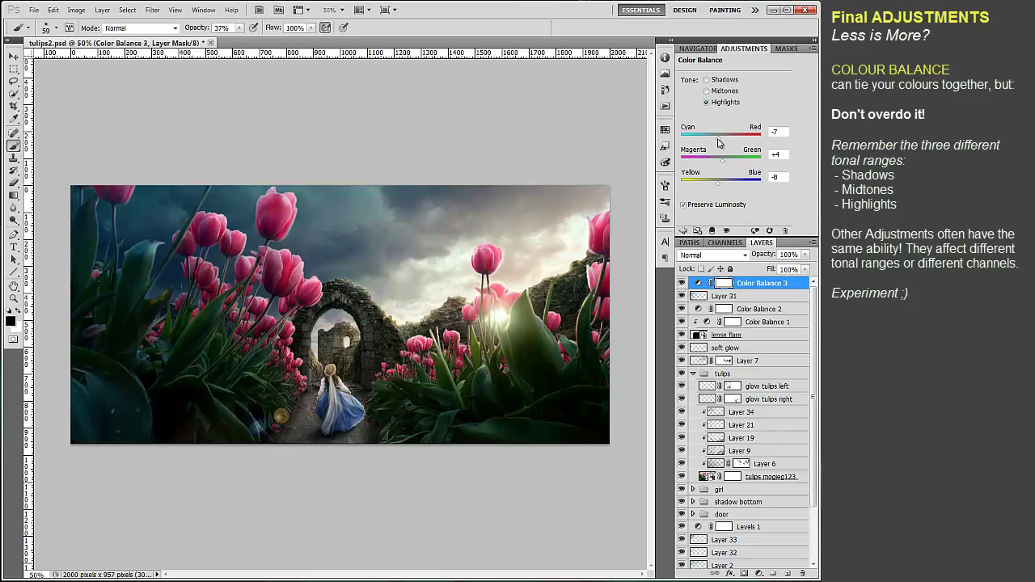
{"action": "left_click_drag", "start_coordinate": [719, 142], "coordinate": [724, 144]}
{"action": "left_click", "coordinate": [681, 283]}
{"action": "left_click", "coordinate": [681, 283]}
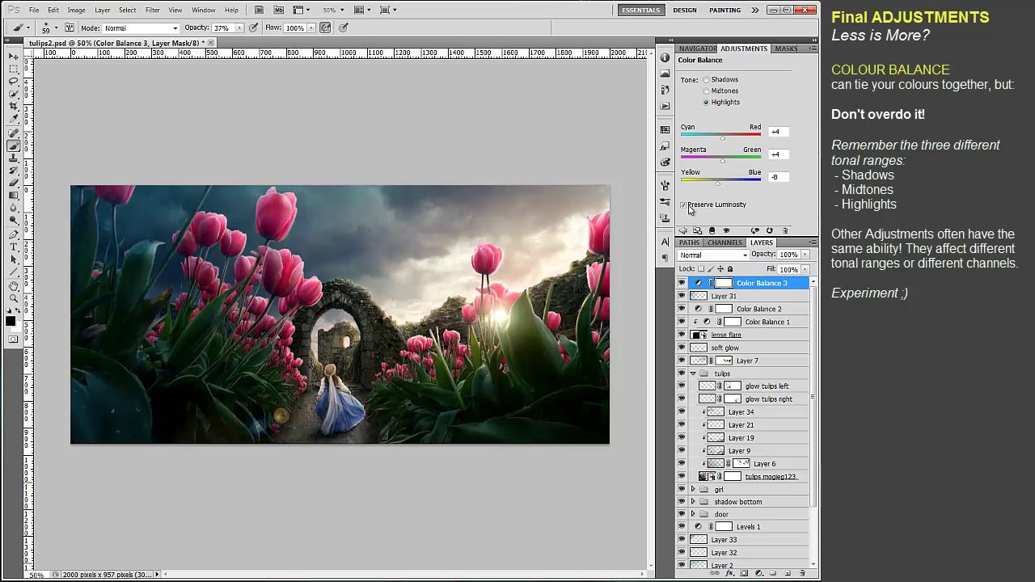